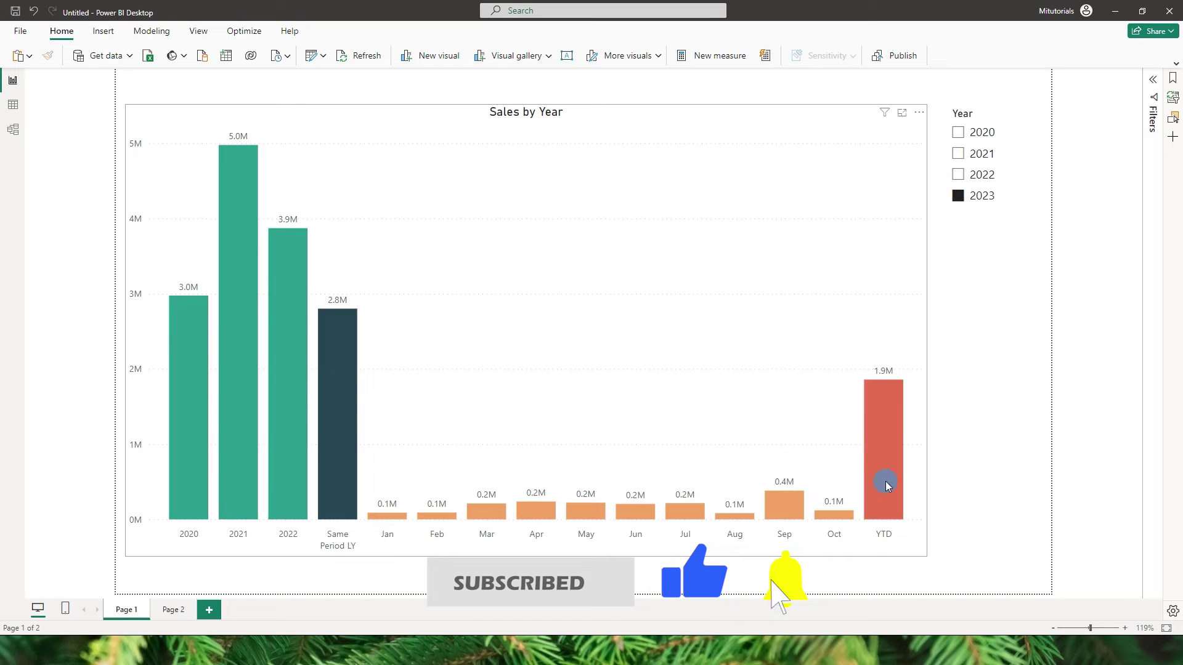
- Move from the finished Sales by Year chart to a blank report page with Calendar and Orders loaded
mouse_move(880, 490)
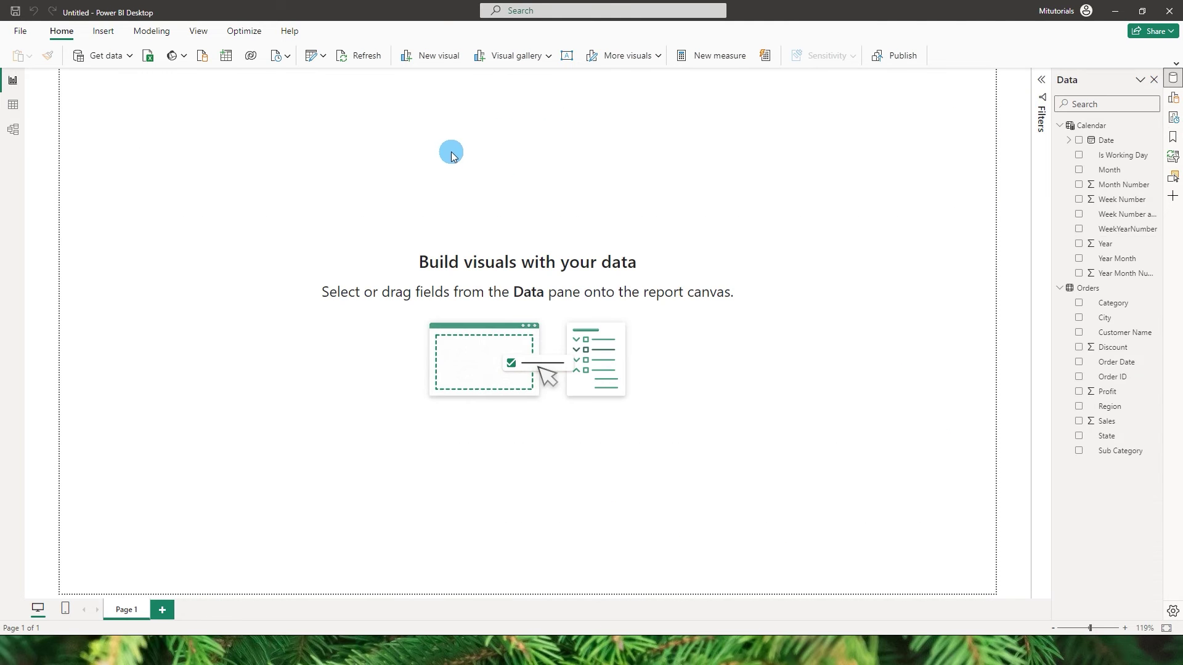
left_click(13, 109)
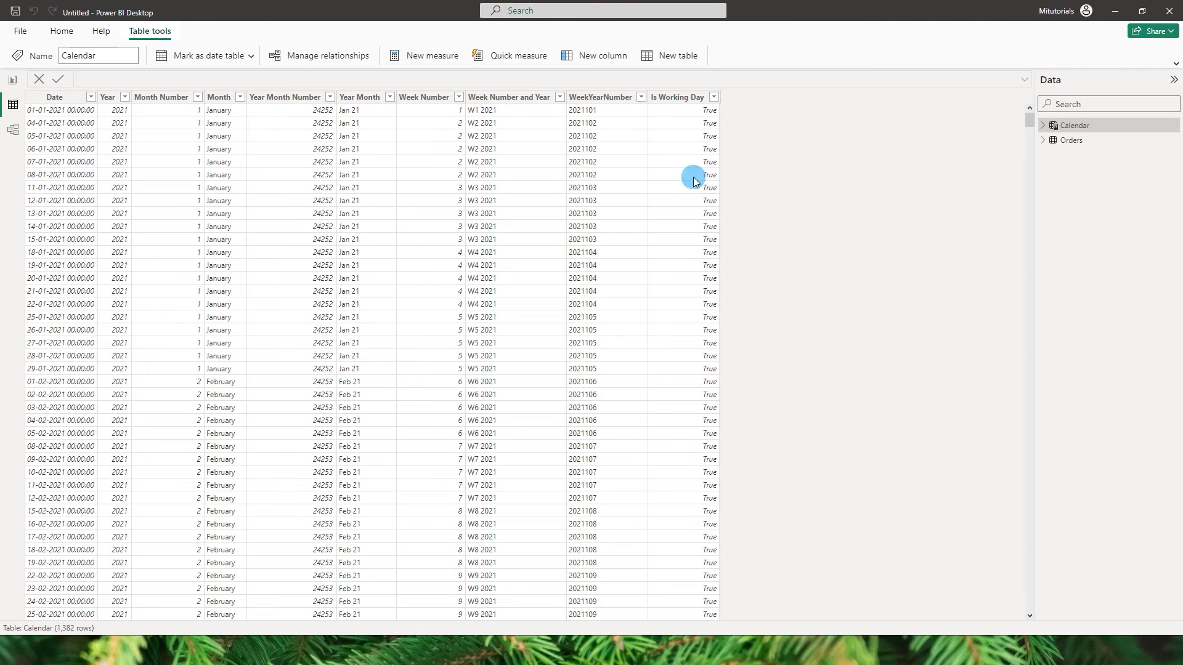
left_click(1069, 141)
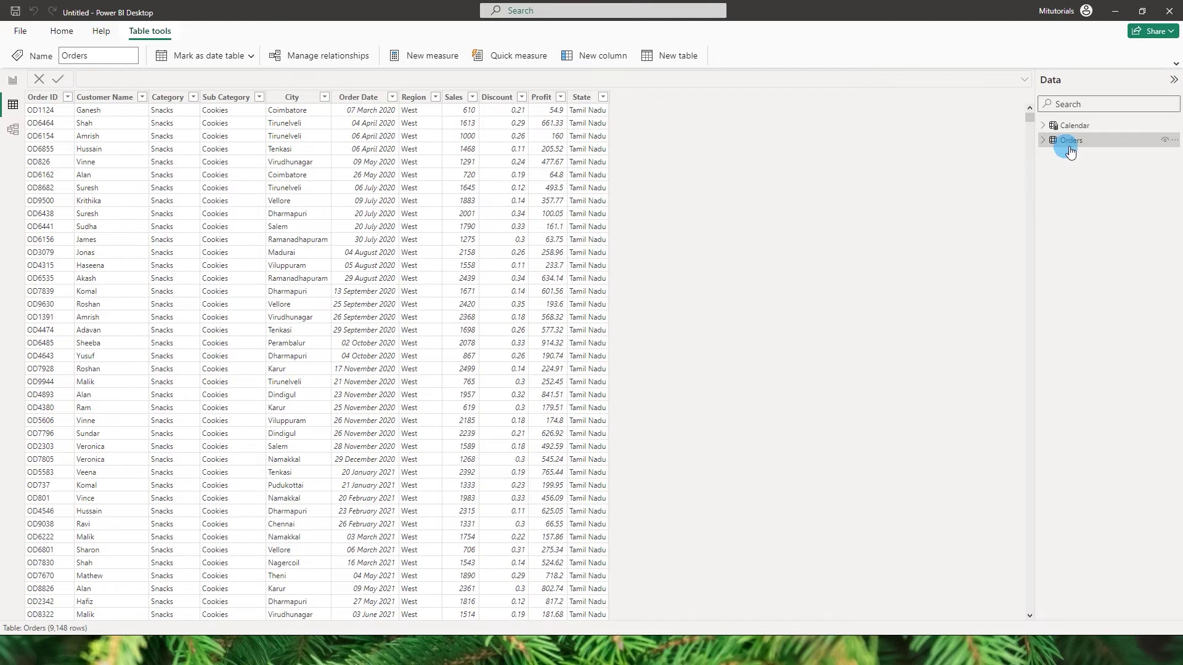
left_click(1074, 125)
left_click(14, 140)
left_click(249, 207)
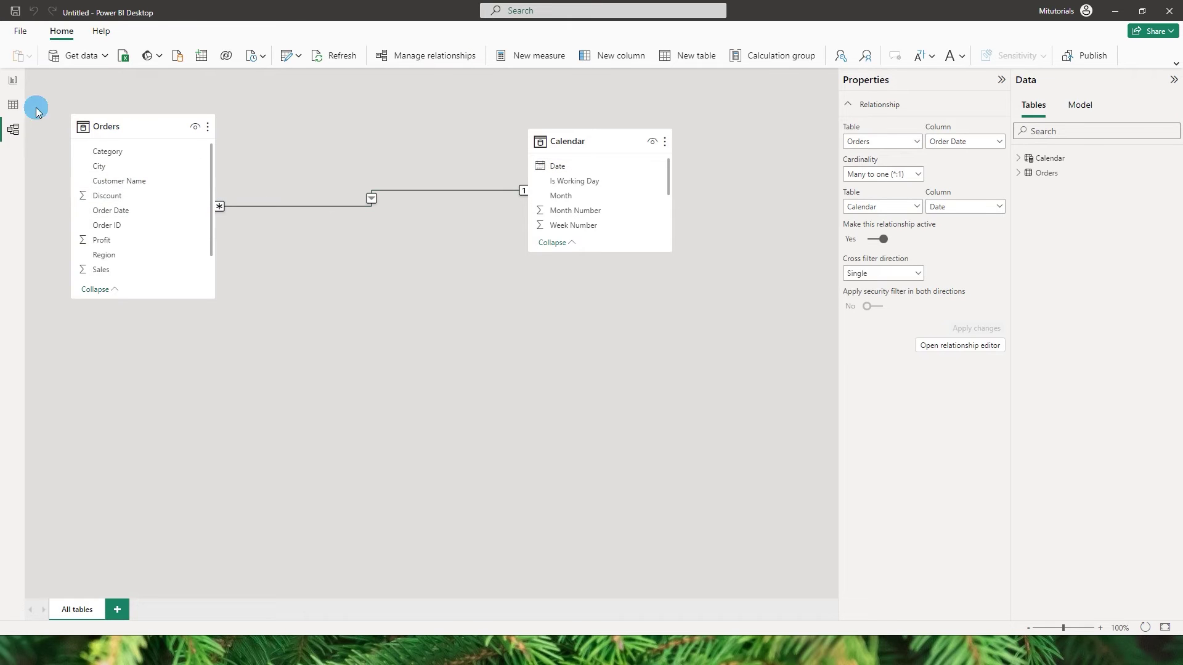
left_click(15, 83)
left_click(1154, 288)
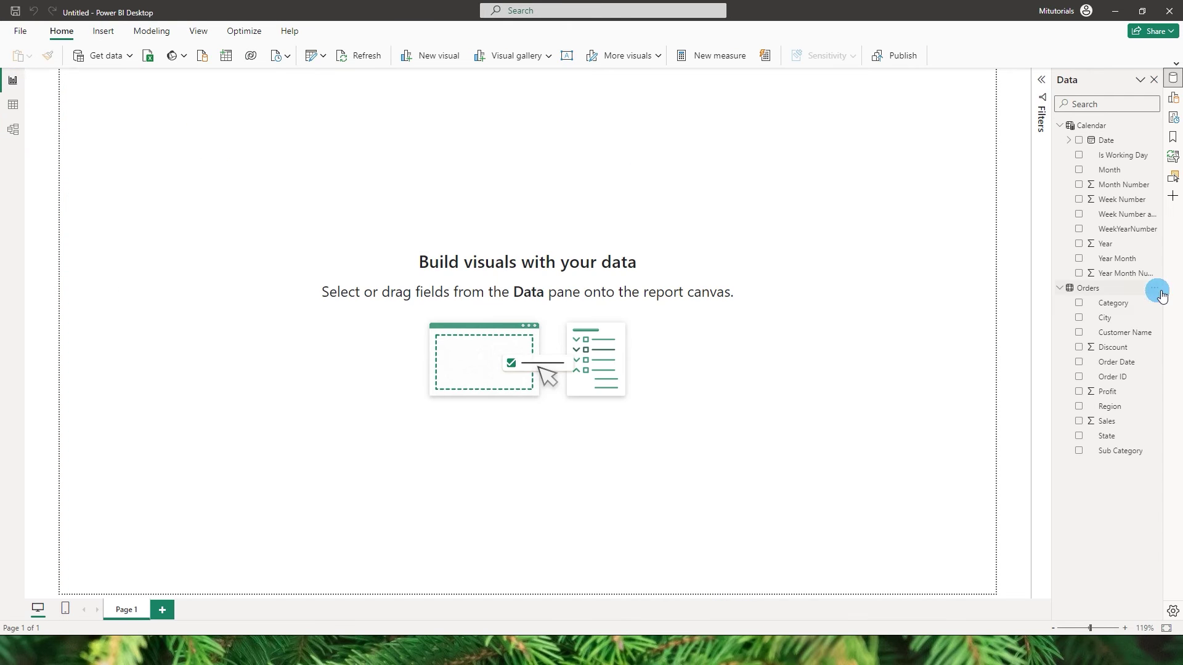
- Create a Total Sales measure in the Orders table defined as CALCULATE(SUM(Orders[Sales]))
right_click(917, 304)
left_click(157, 127)
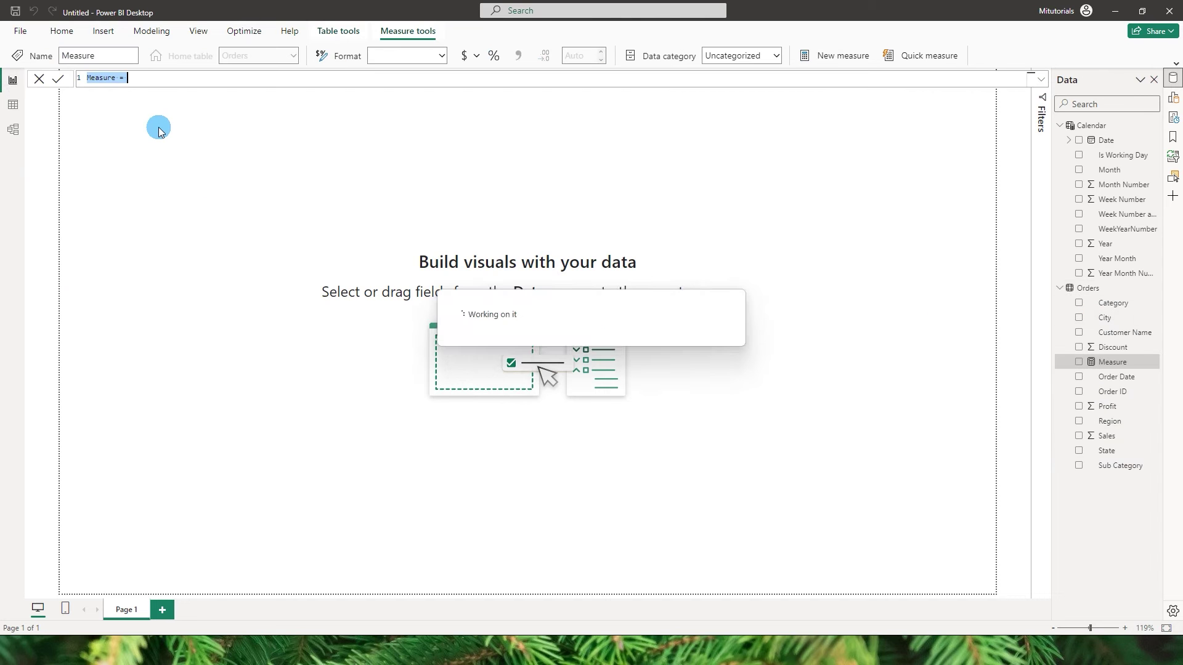
type("Tetal Sales = CALCULATE(")
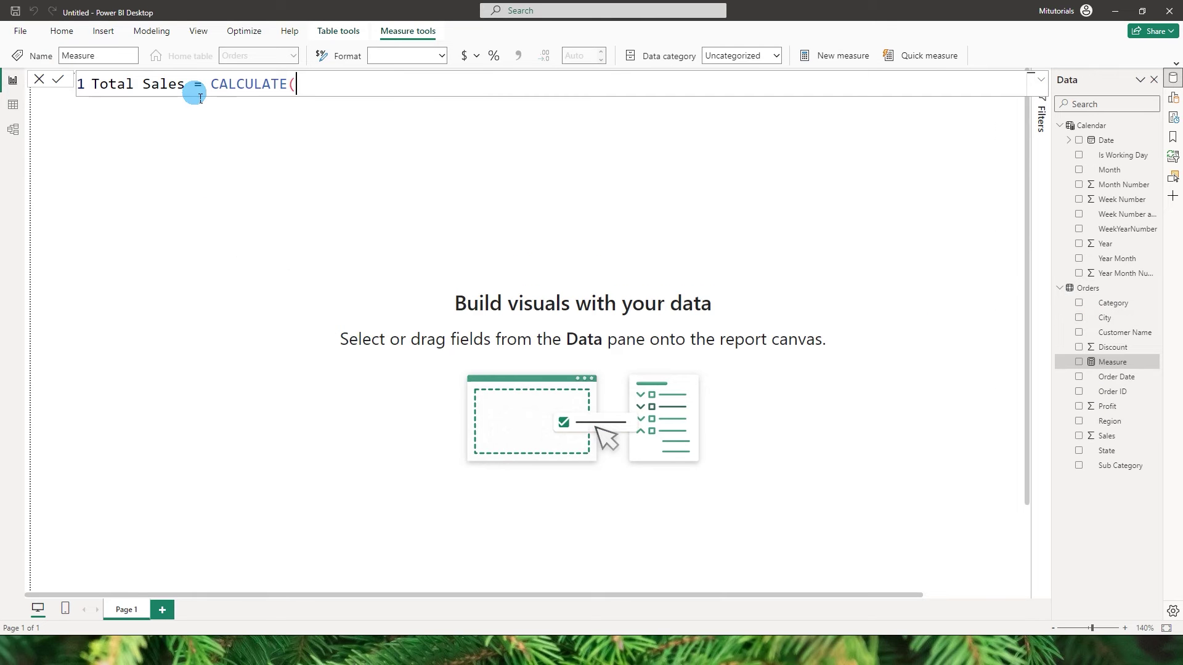
type("sum(")
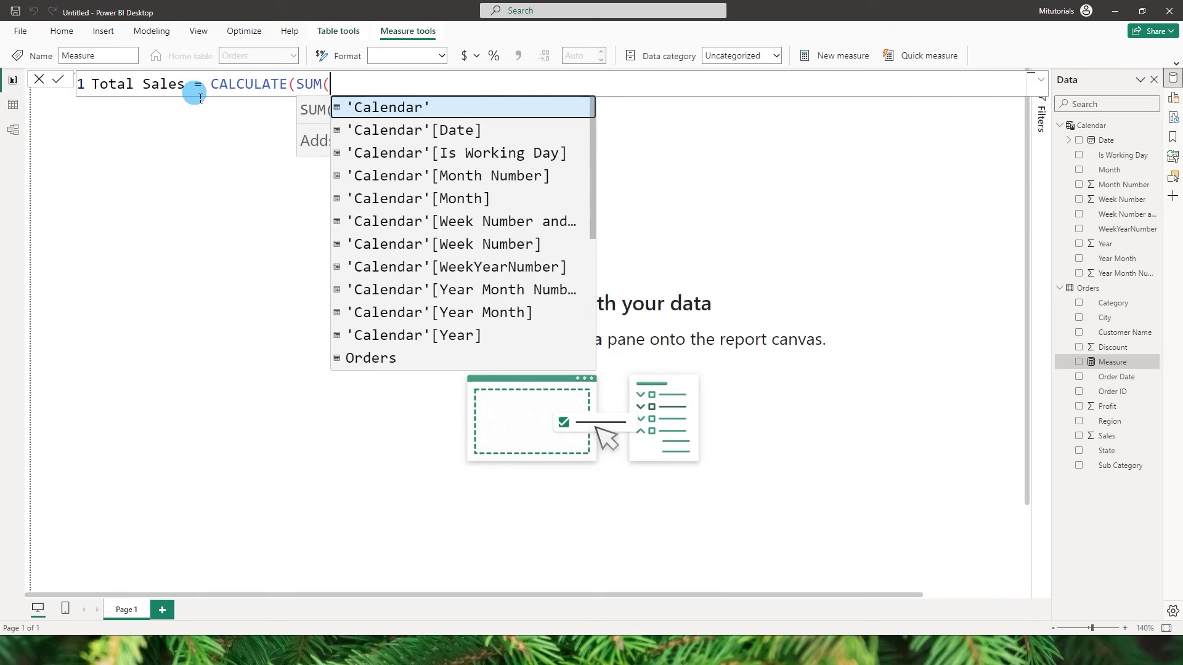
type("sale")
key("Tab")
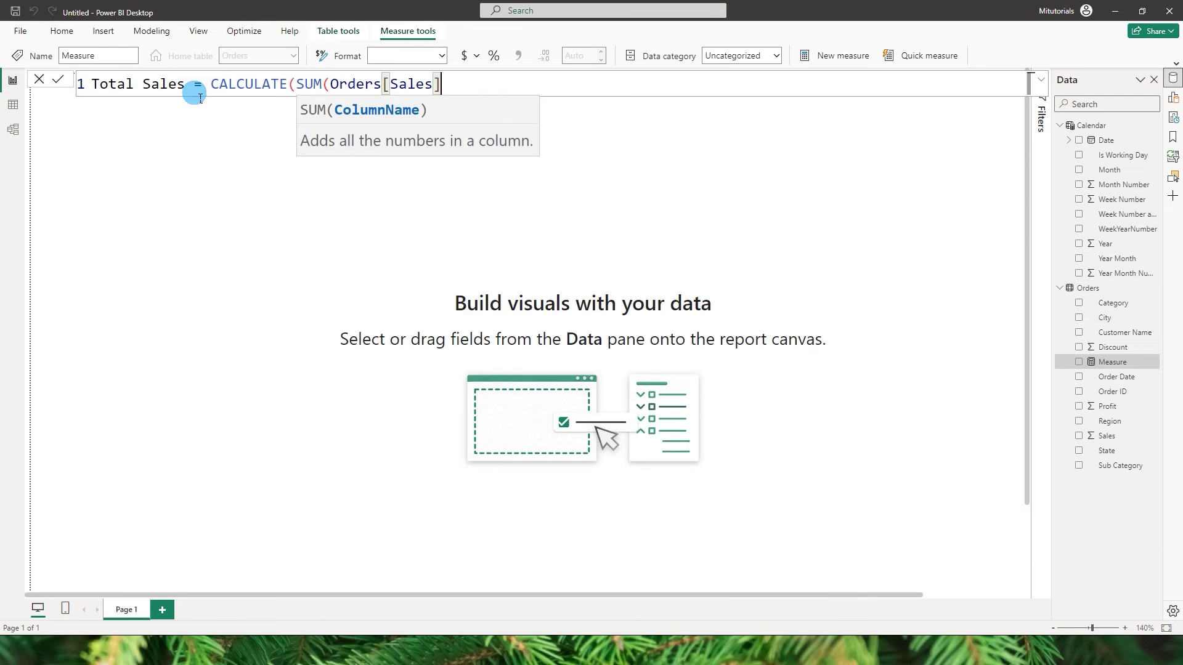
type("))")
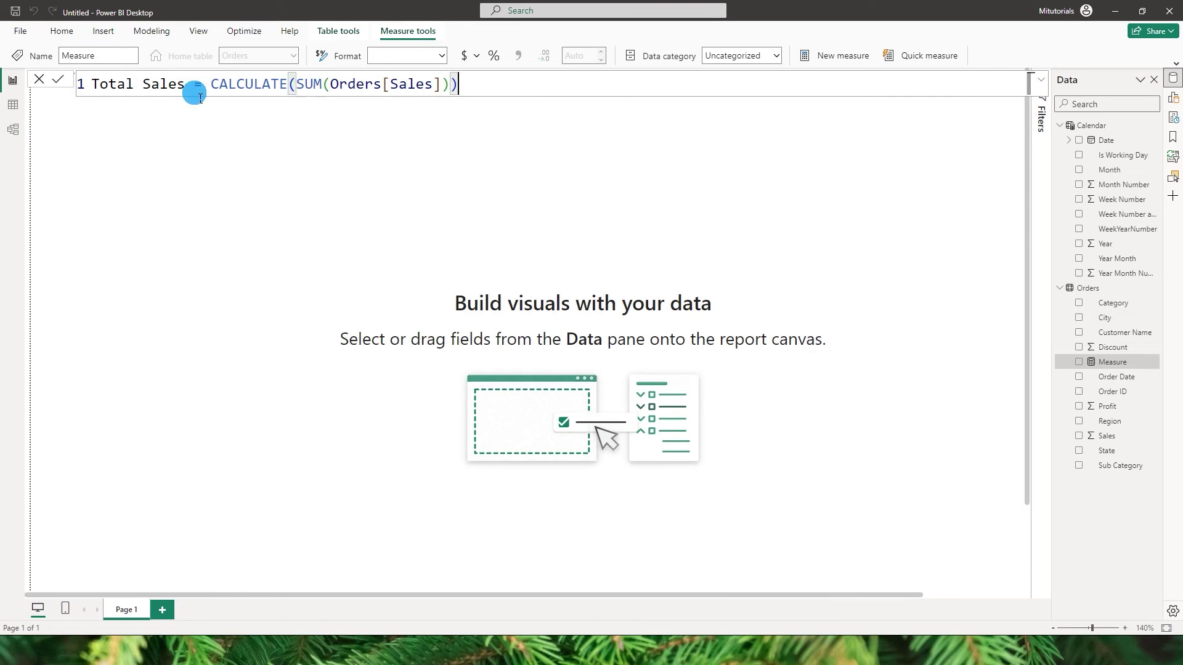
key("Return")
left_click(405, 196)
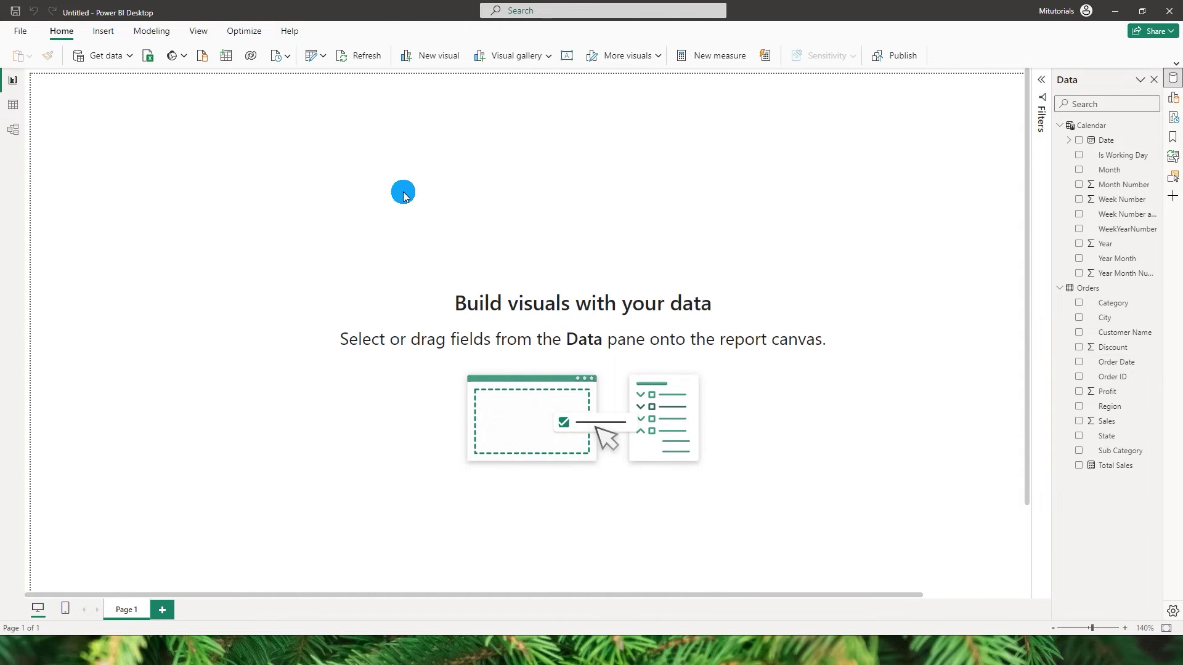
- Start a manual-entry table named Time Intelligence and rename its first column to Periods
left_click(56, 31)
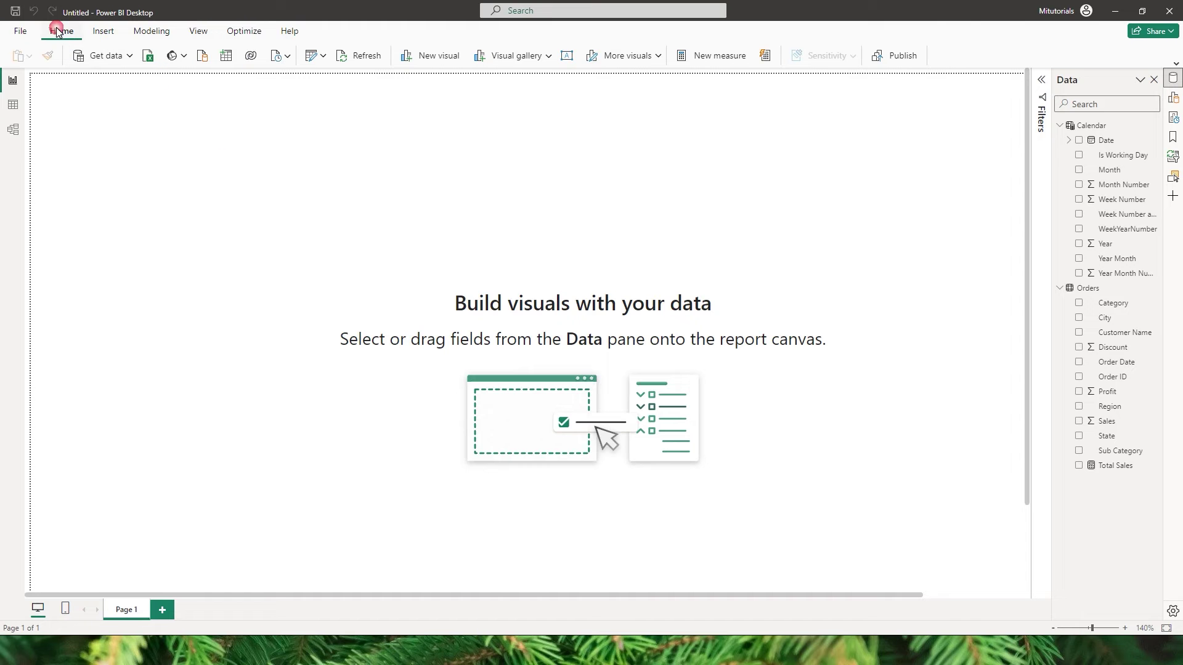
left_click(226, 56)
left_click_drag(394, 472, 328, 474)
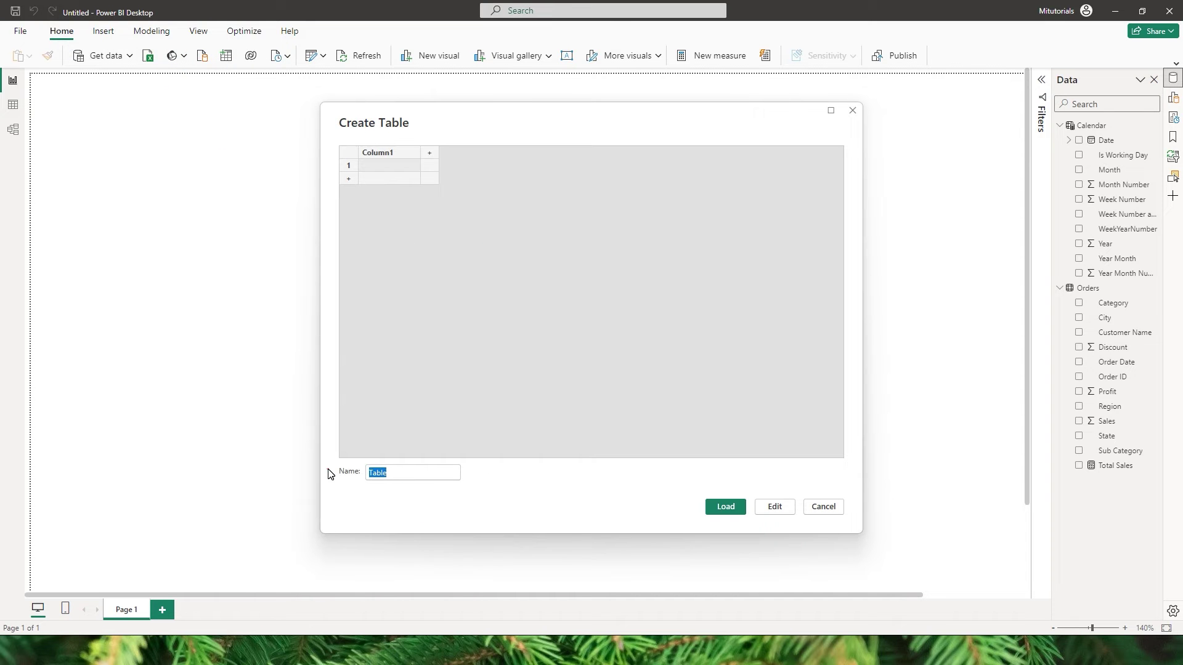
type("Time Intelligence")
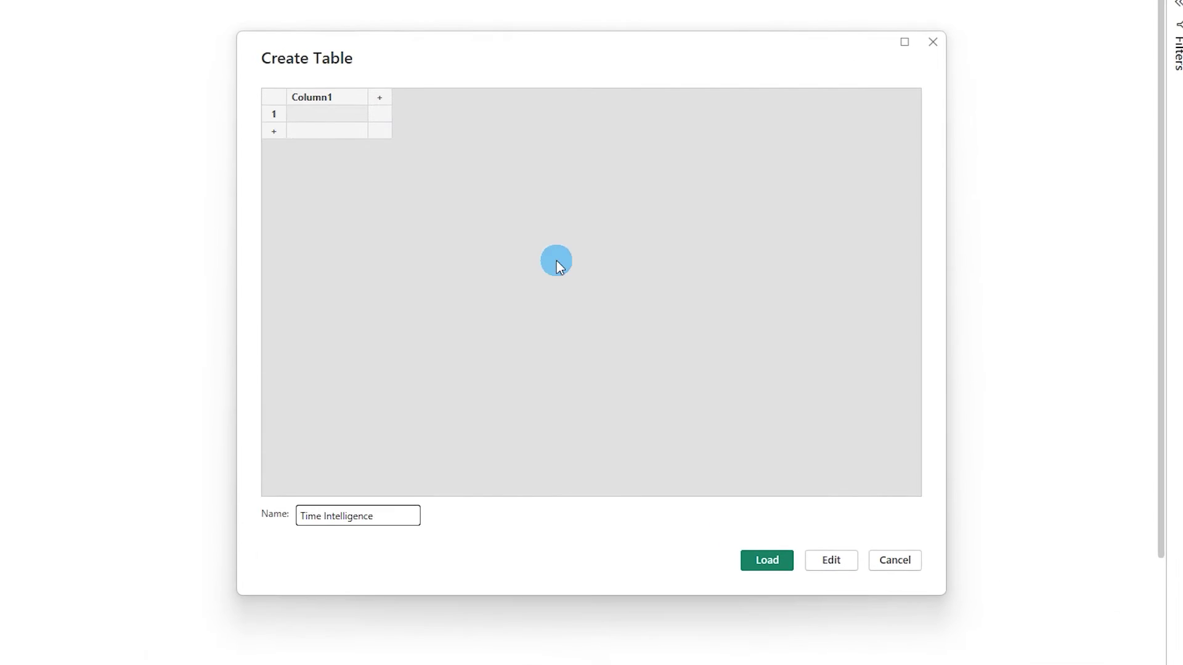
double_click(281, 64)
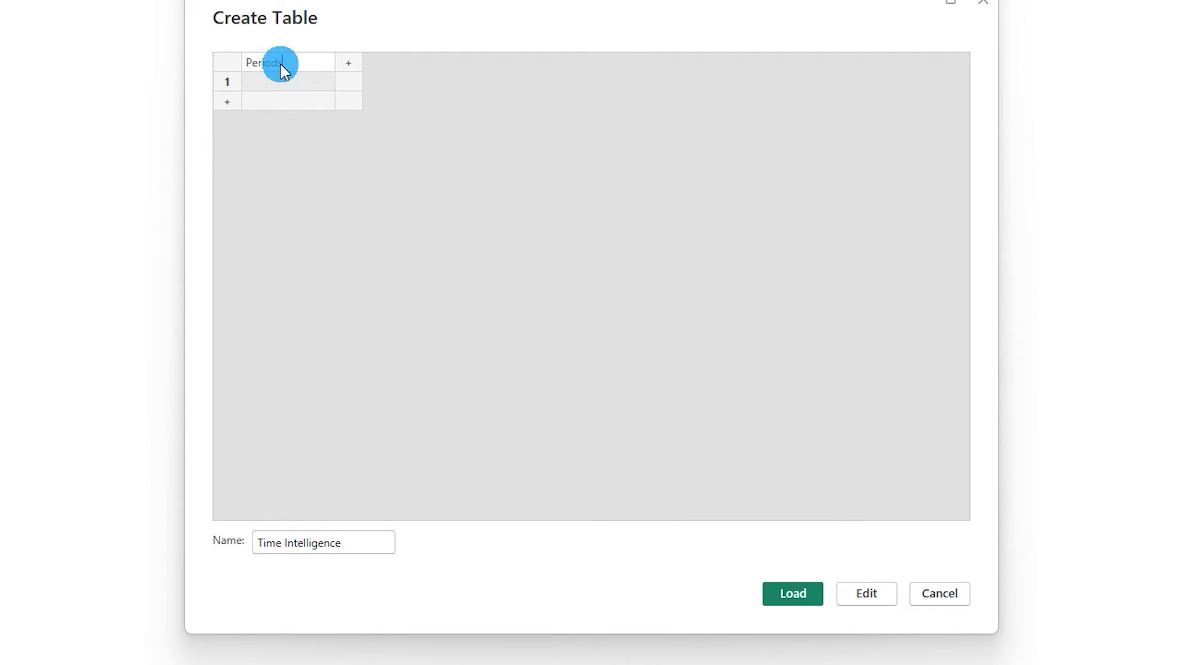
type("Periods")
left_click(278, 80)
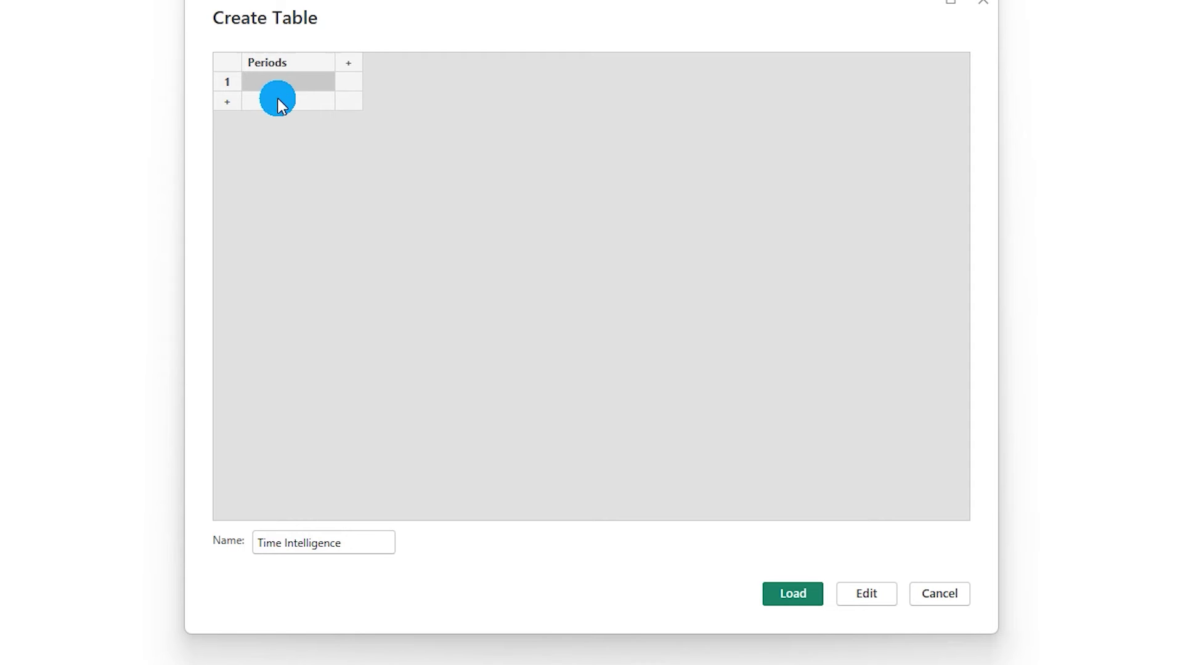
- Enter 2020, 2021, 2022 and Same Period LY as the first Periods rows
type("2020")
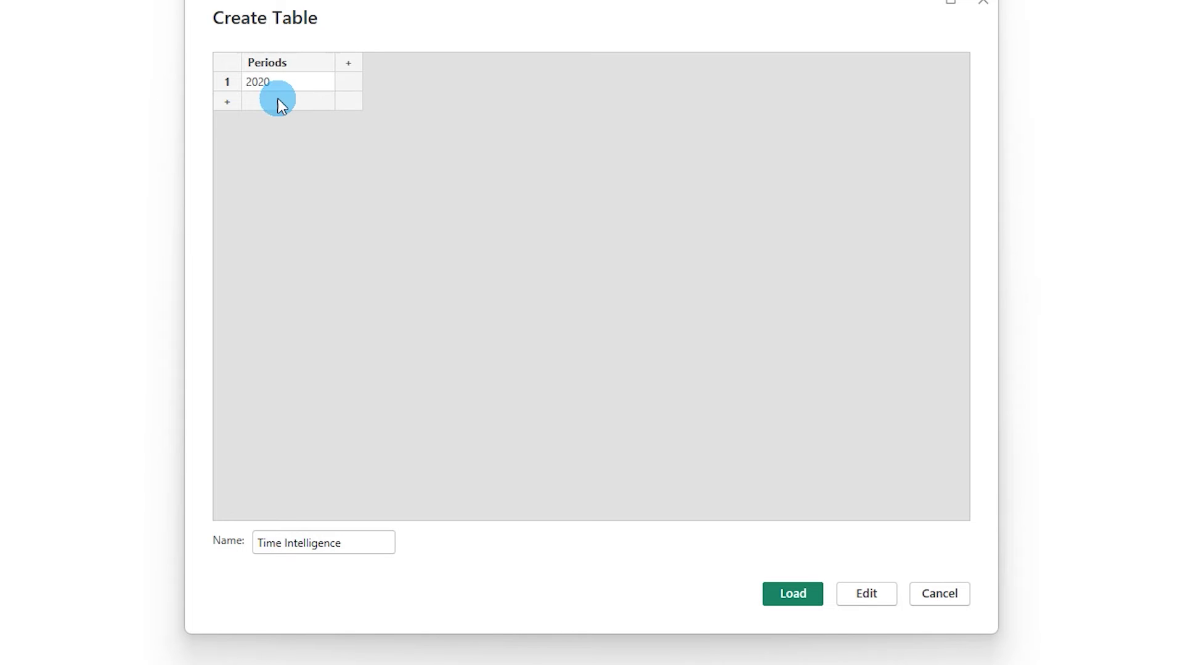
left_click(277, 102)
type("2021")
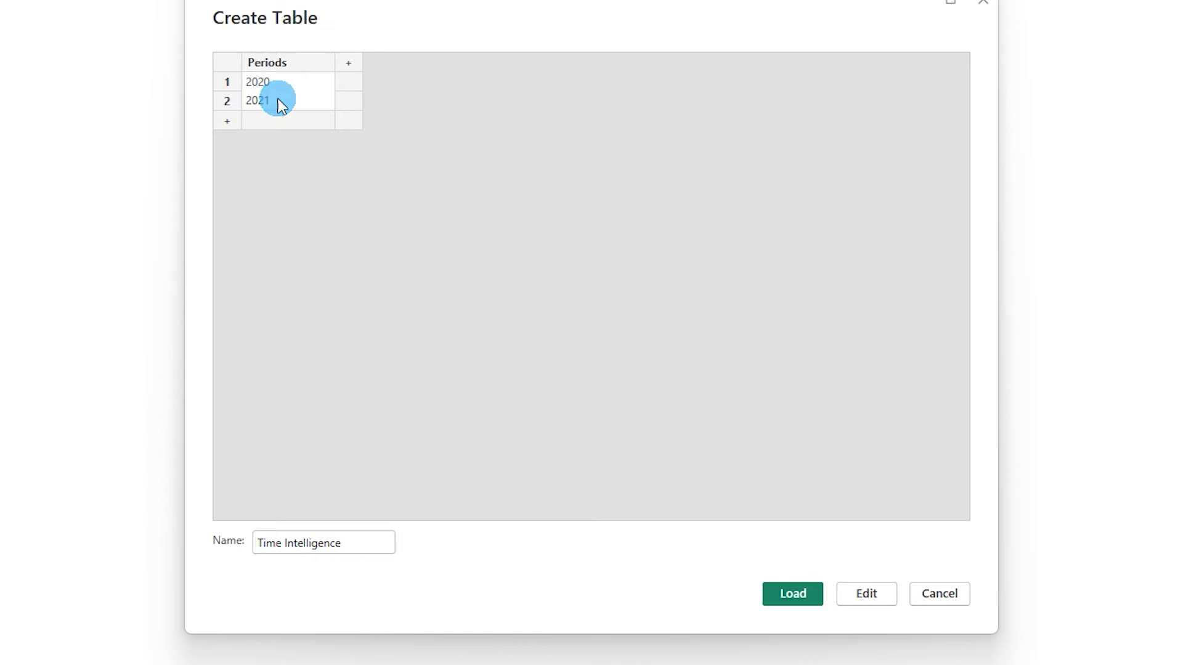
key("Return")
type("2022")
key("Return")
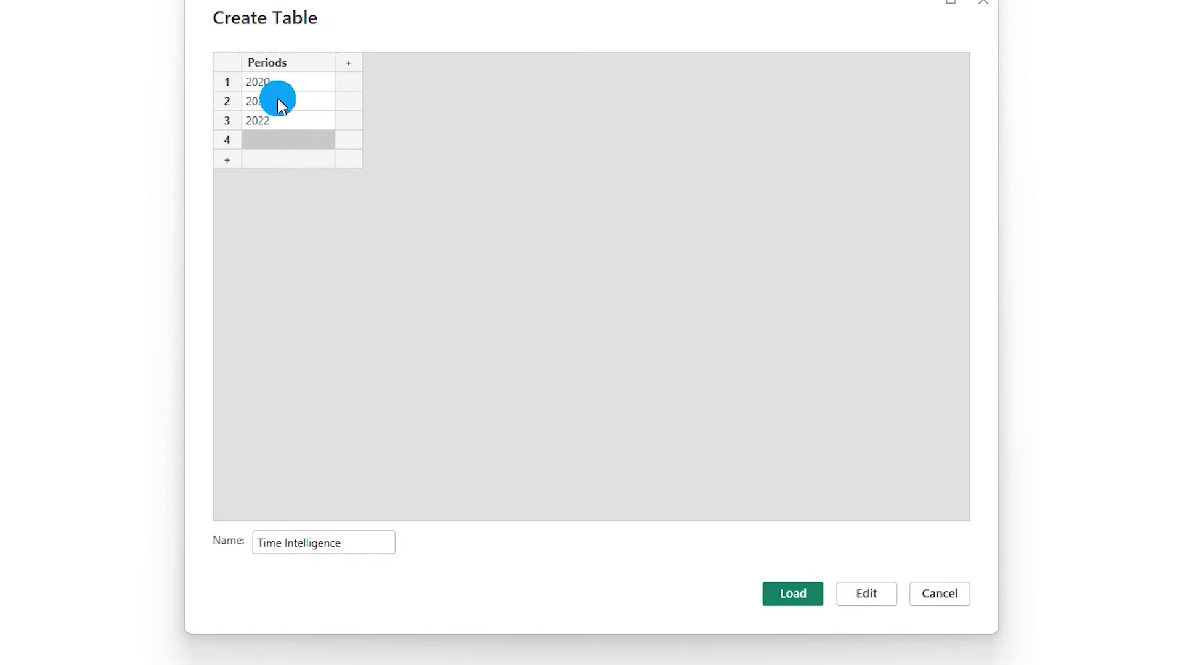
type("Same Peri")
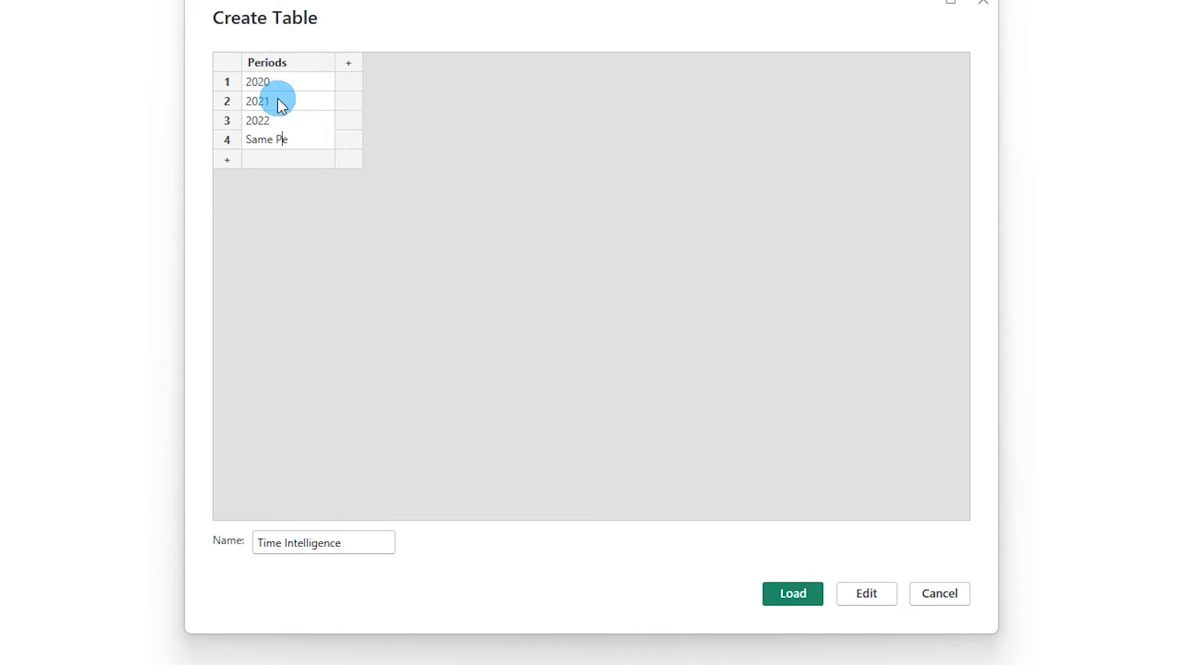
key("BackSpace")
type("iod LY")
key("Return")
- Add Jan through Dec and YTD to Periods, then add a second column
type("Jan")
key("Return")
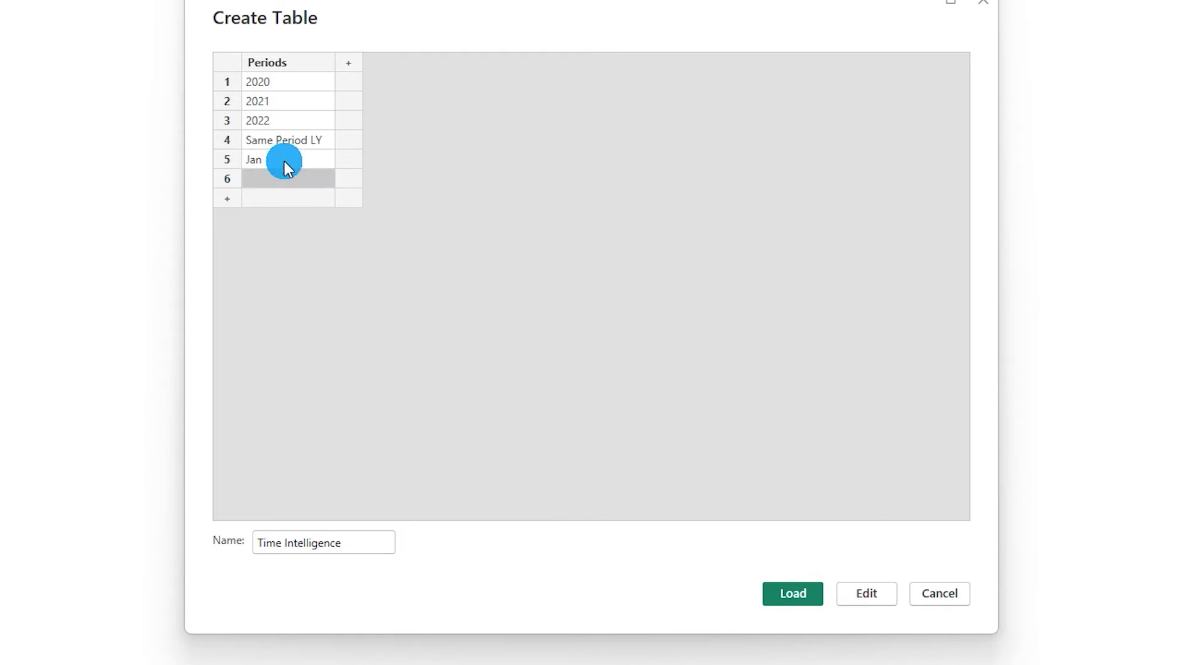
type("Feb Mar Apr May Jun Jul Aug Sep Oct Nov Dec")
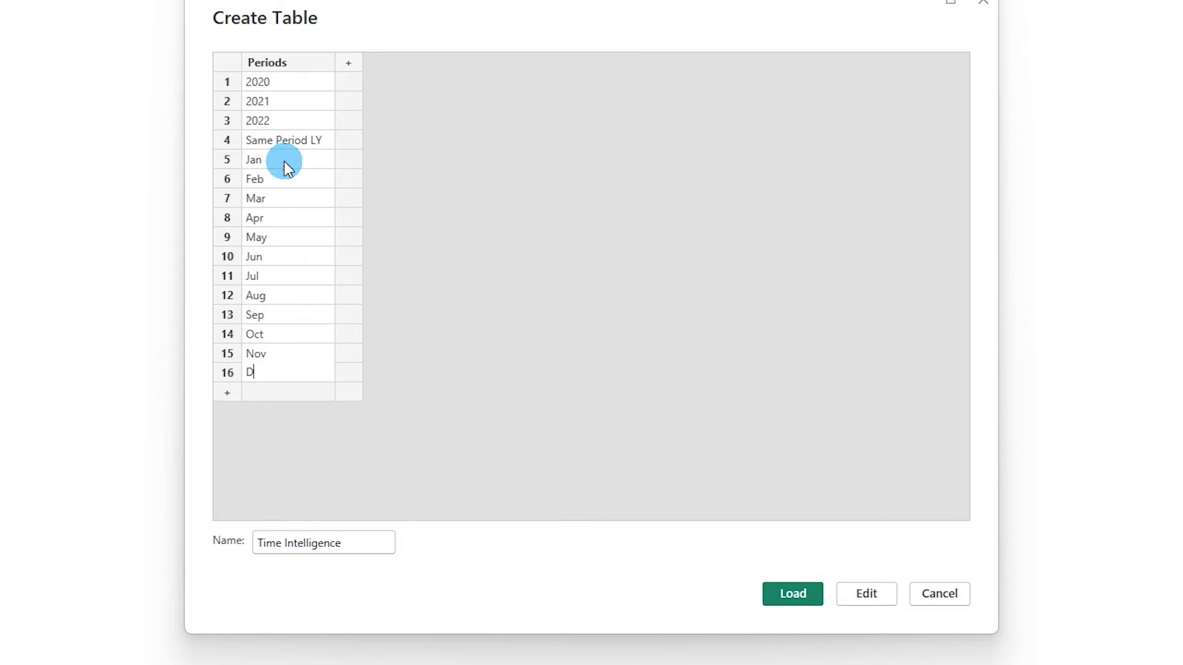
left_click(269, 397)
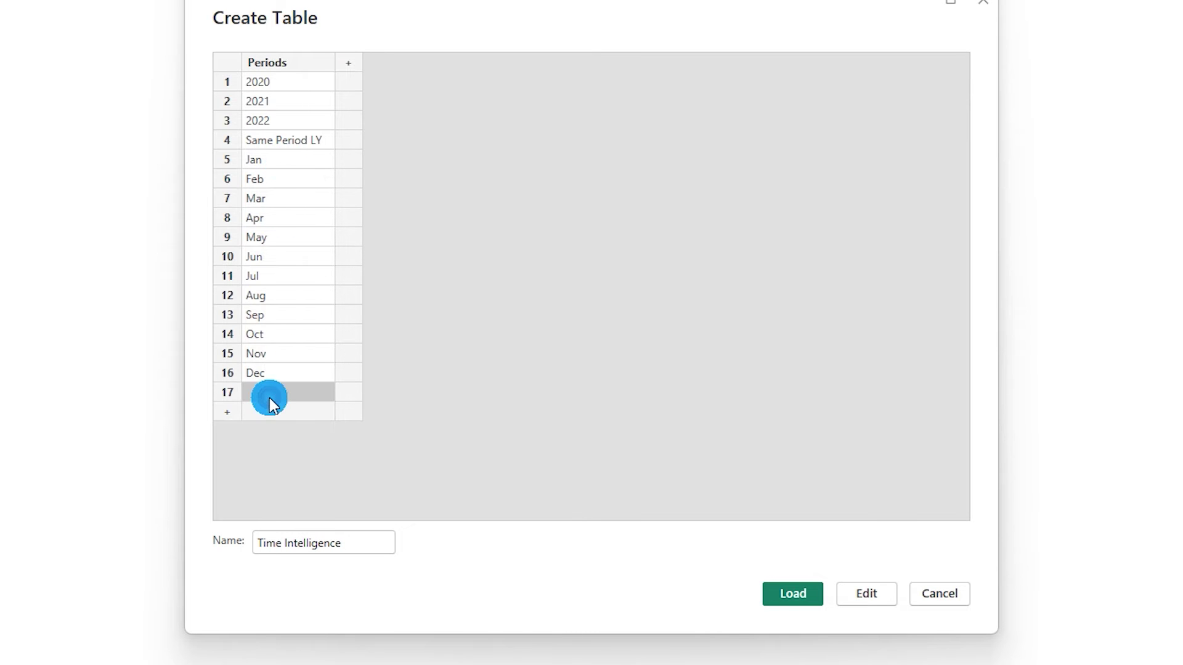
type("YTD")
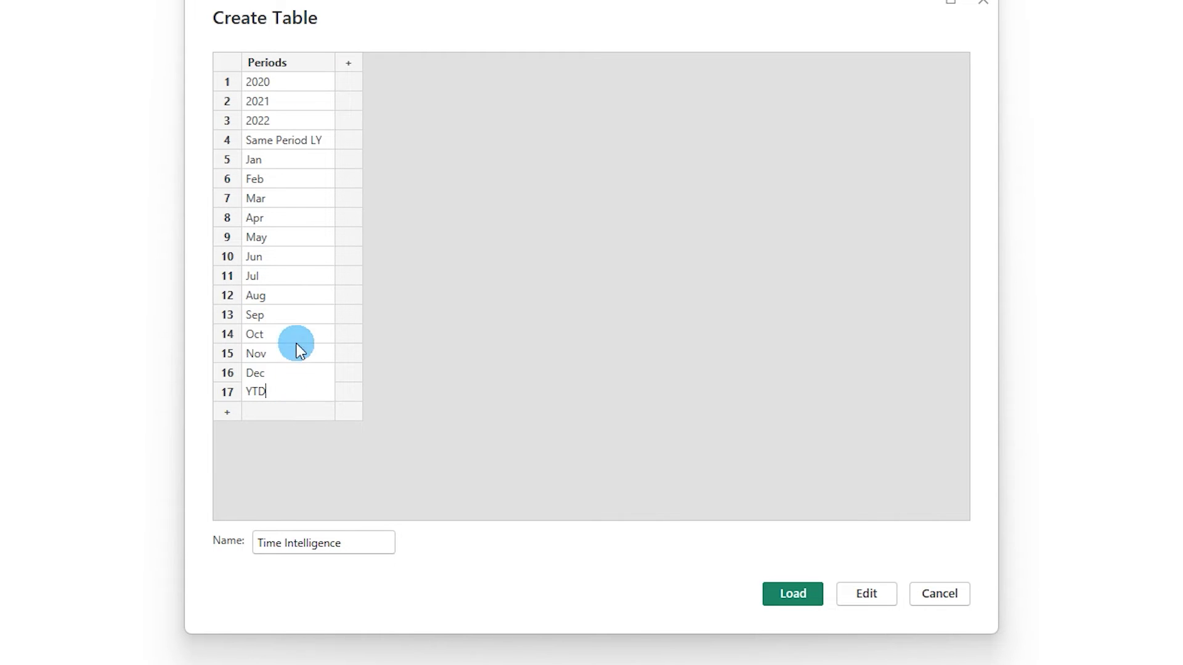
left_click(348, 64)
- Name the second column Order and number the months starting at 1 for Jan
double_click(363, 64)
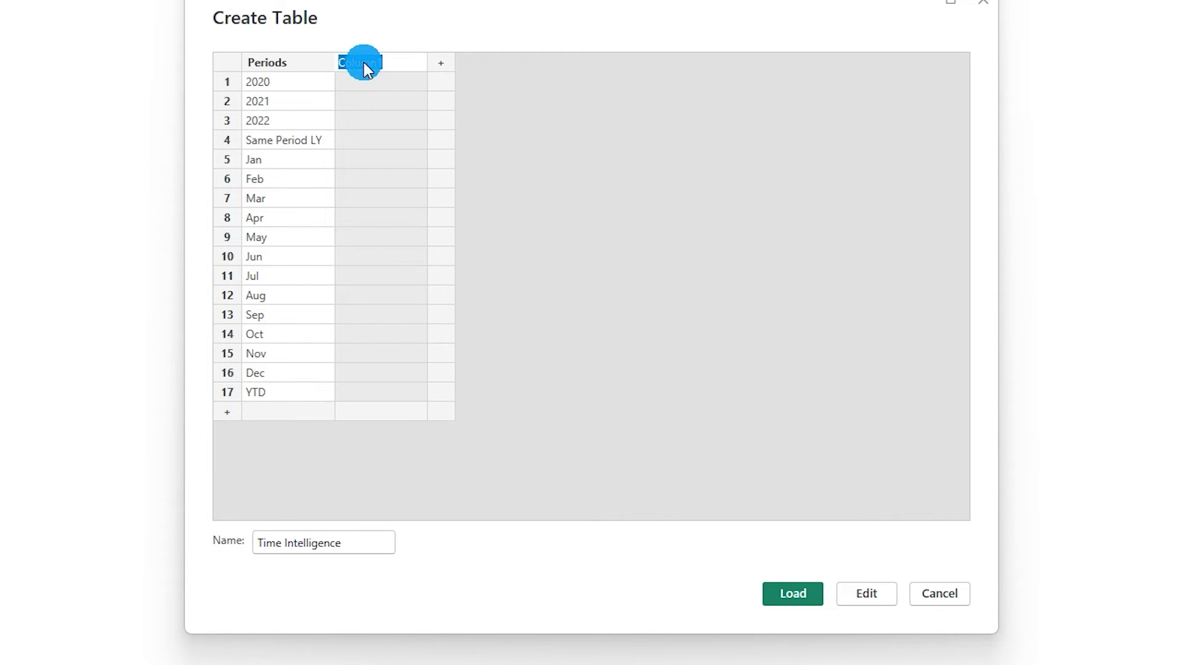
type("Order")
left_click(388, 161)
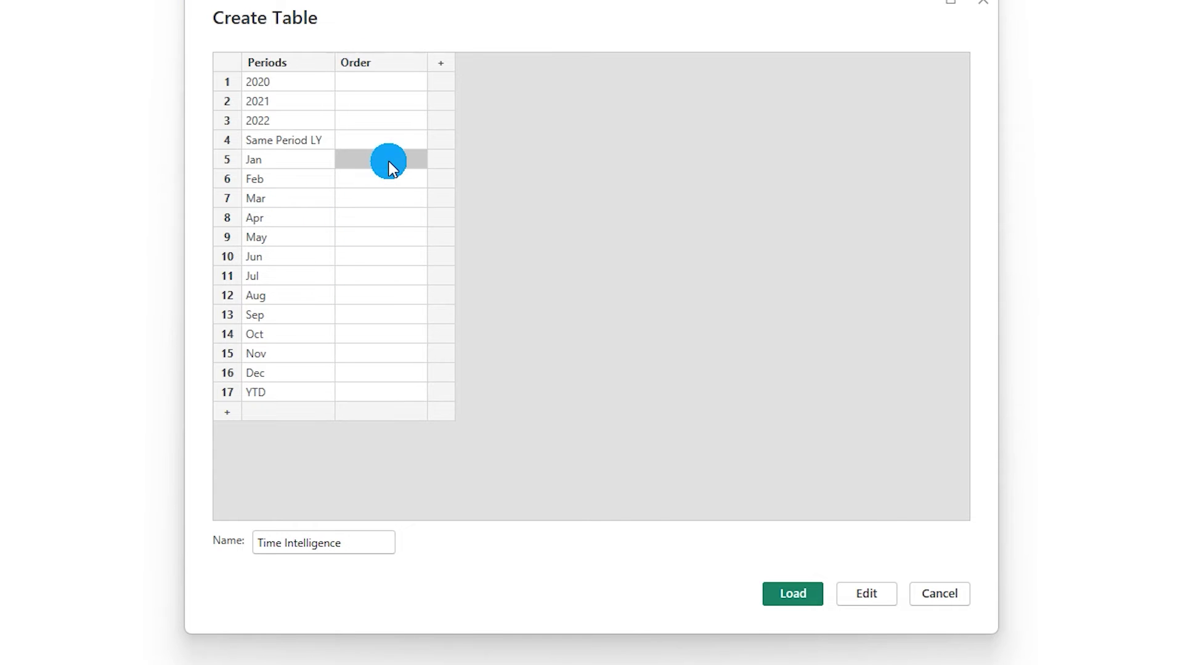
type("1")
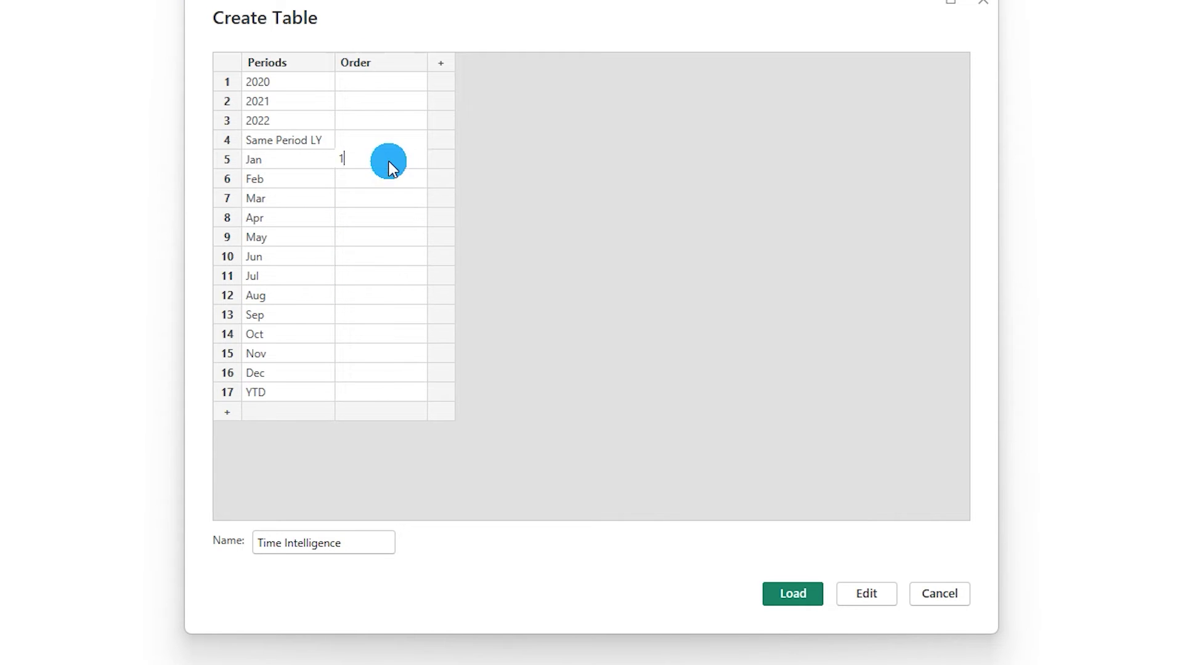
key("Return")
type("2")
key("Return")
type("3")
key("Return")
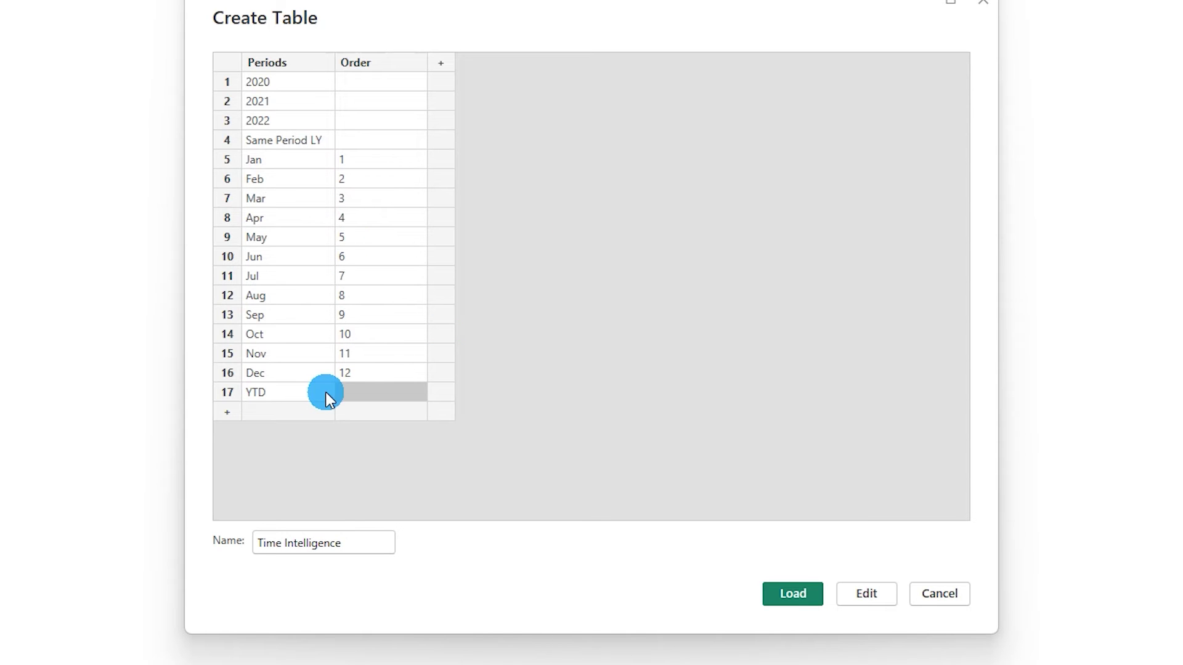
type("13")
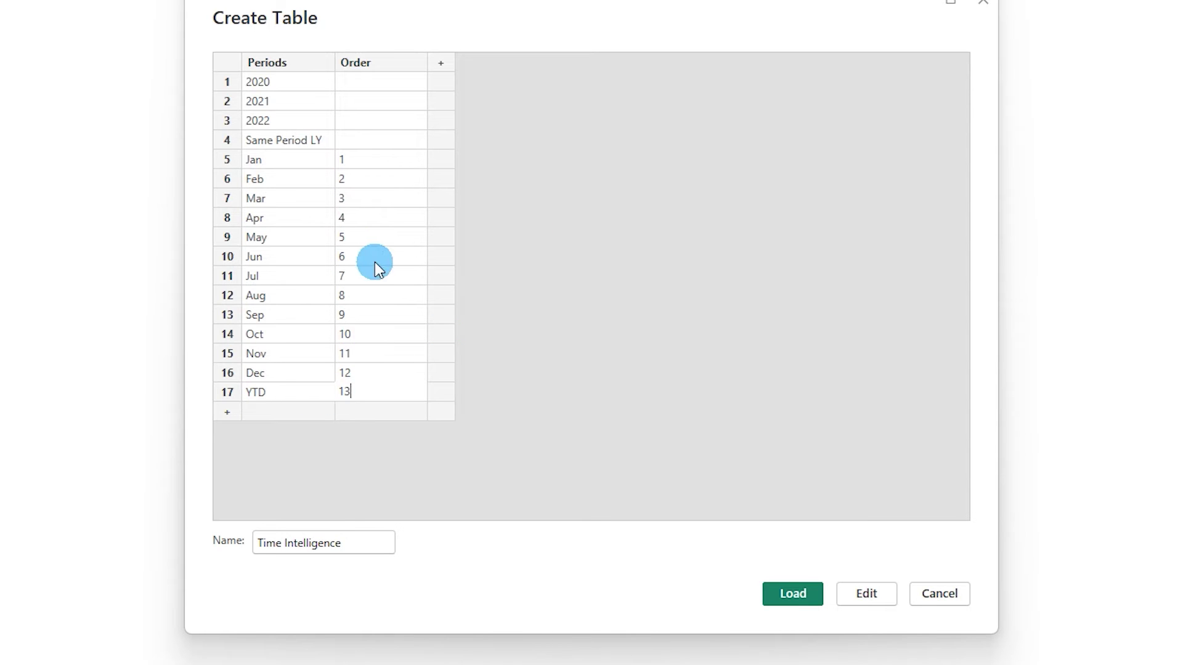
- Give Same Period LY 0, 2022 -1, 2021 -2 and 2020 -3, then load the table
left_click(362, 144)
type("0")
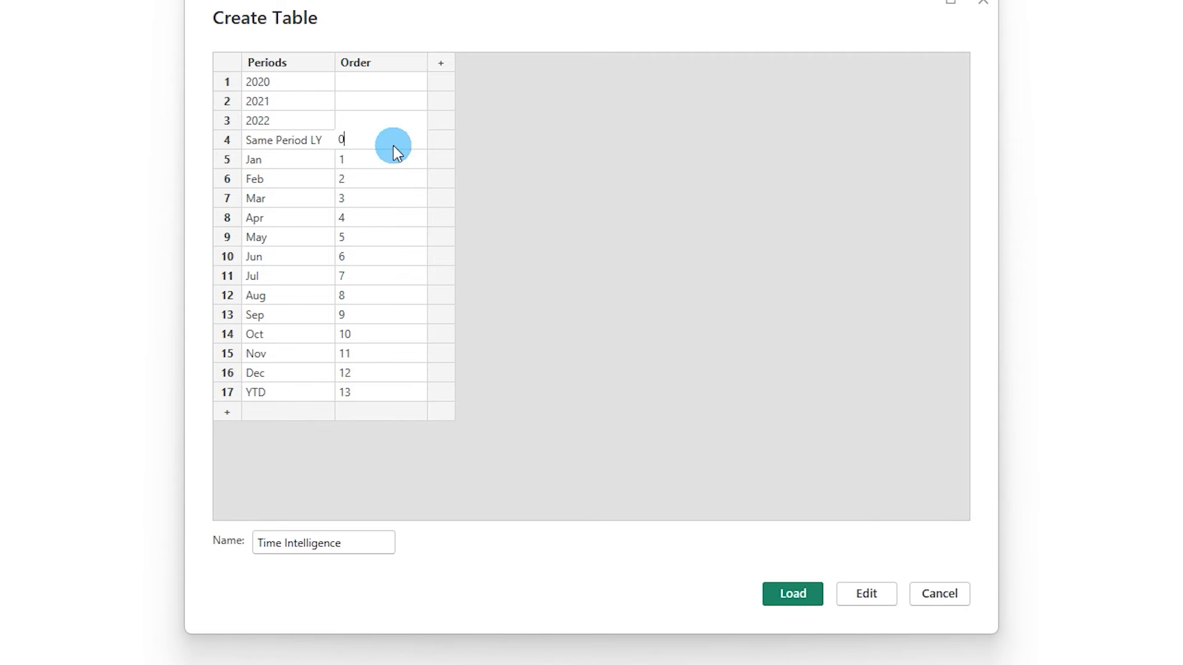
left_click(374, 126)
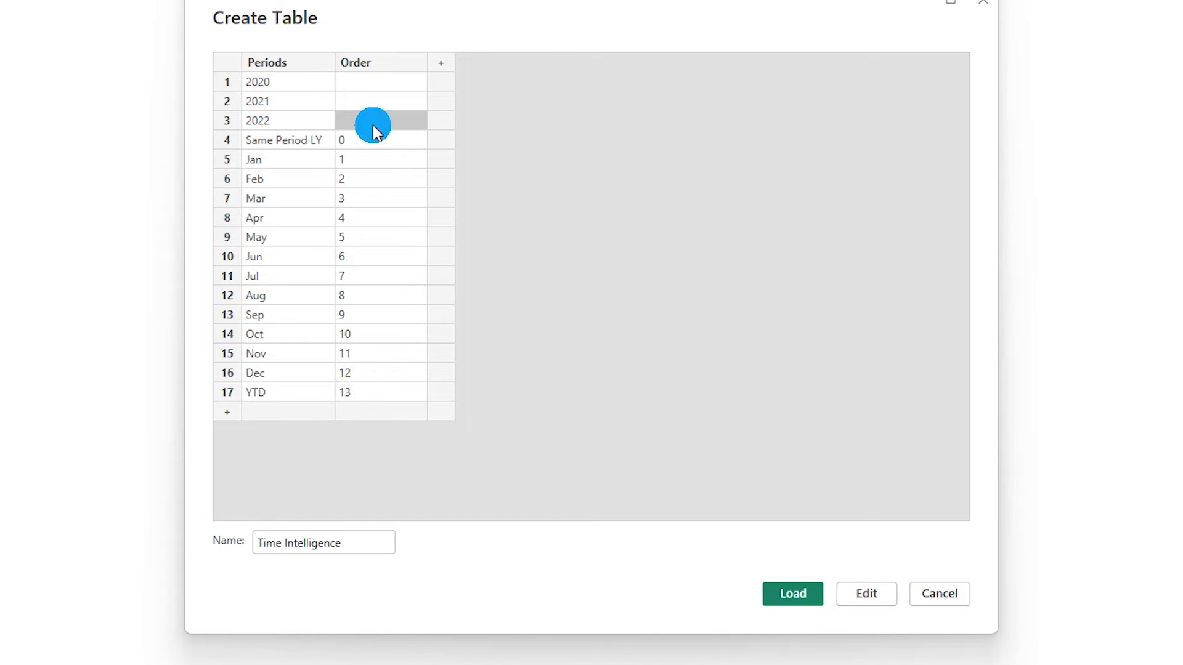
type("-1")
key("Up")
type("-2")
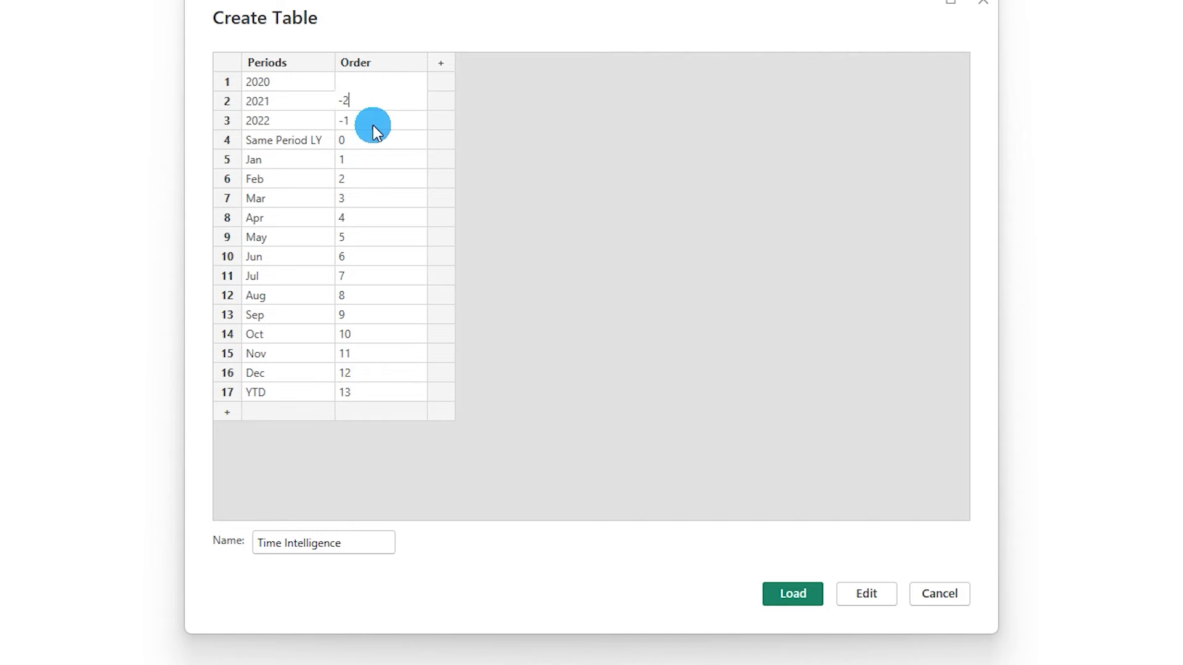
key("Up")
type("-3")
left_click(782, 601)
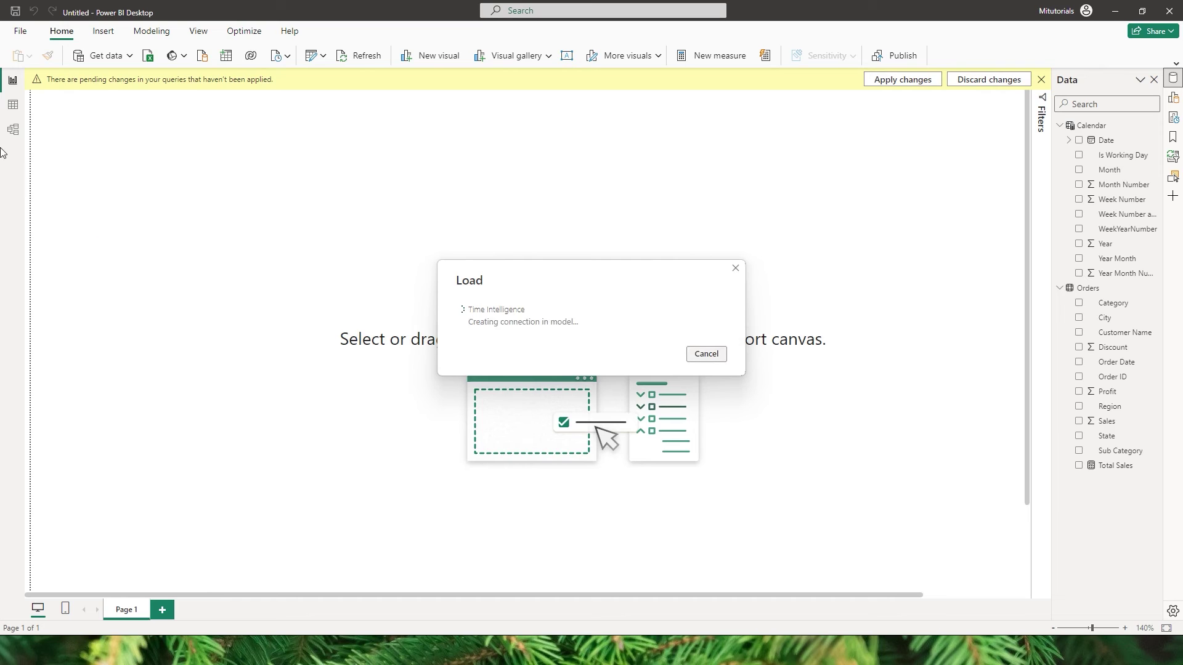
- In Table view, sort the Time Intelligence Periods column by the Order column
left_click(13, 105)
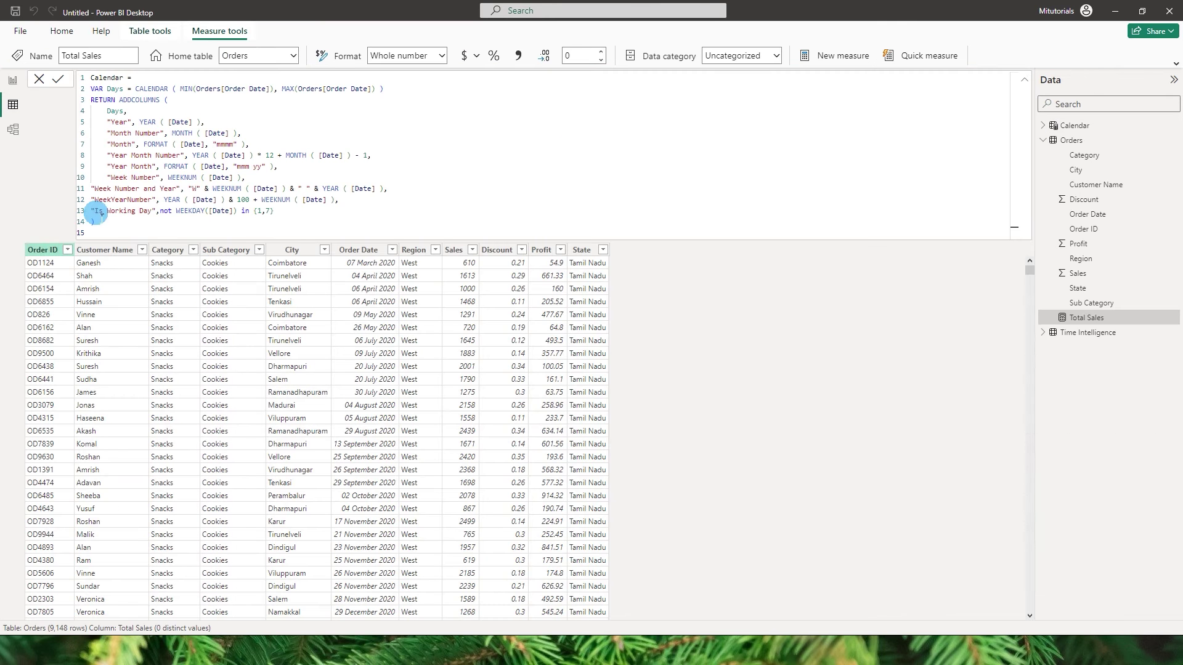
left_click(1094, 334)
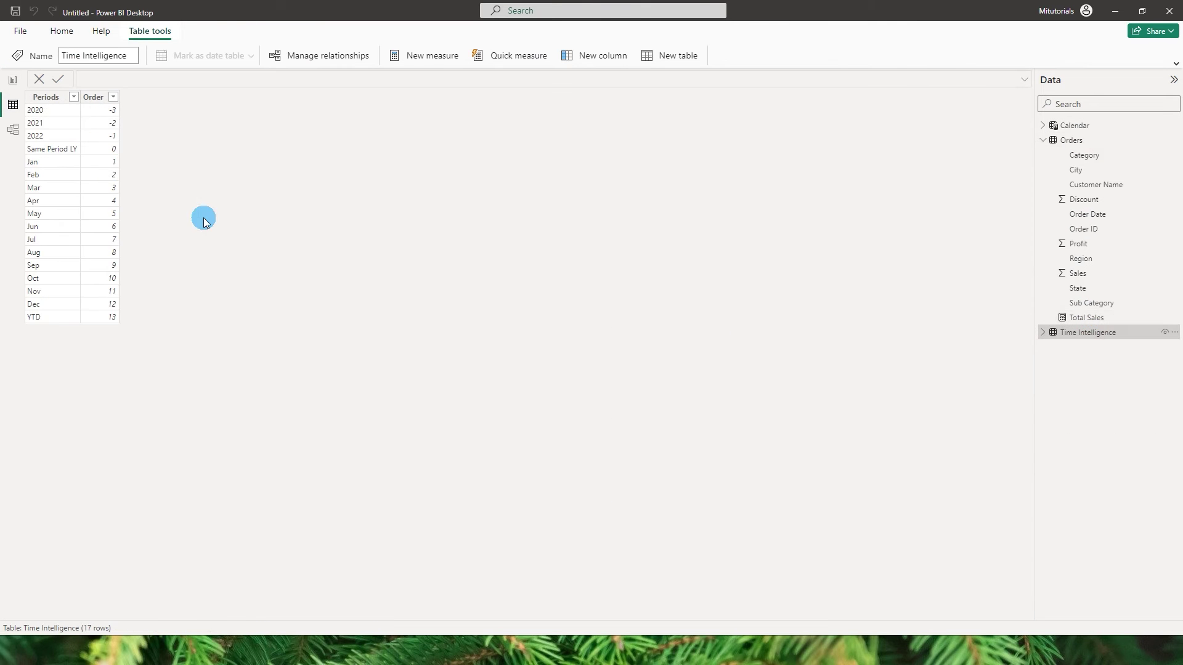
left_click(44, 97)
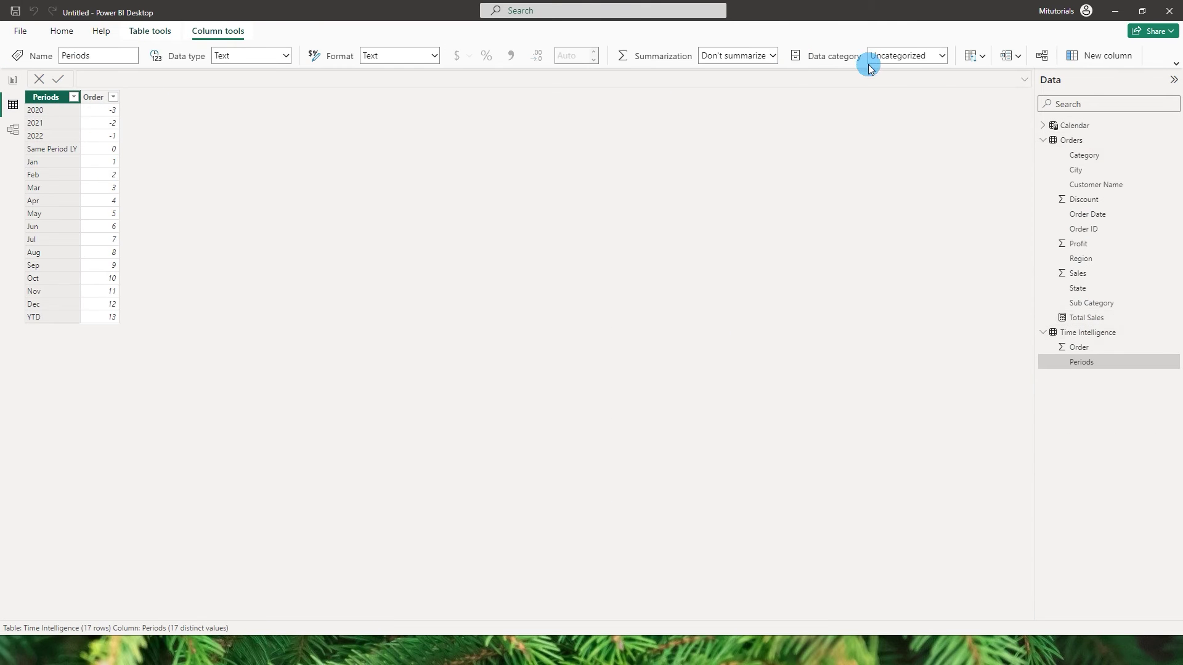
left_click(988, 57)
left_click(979, 105)
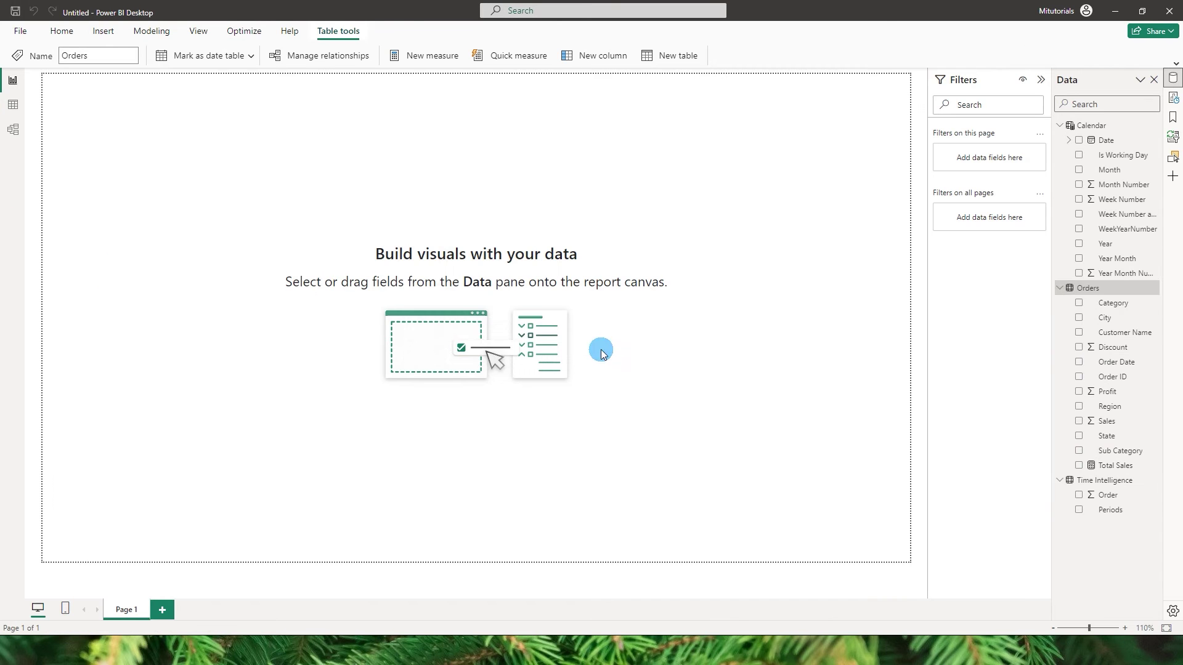
- Start a Custom Sales measure in Orders built on SWITCH(TRUE(), ...)
left_click(1153, 289)
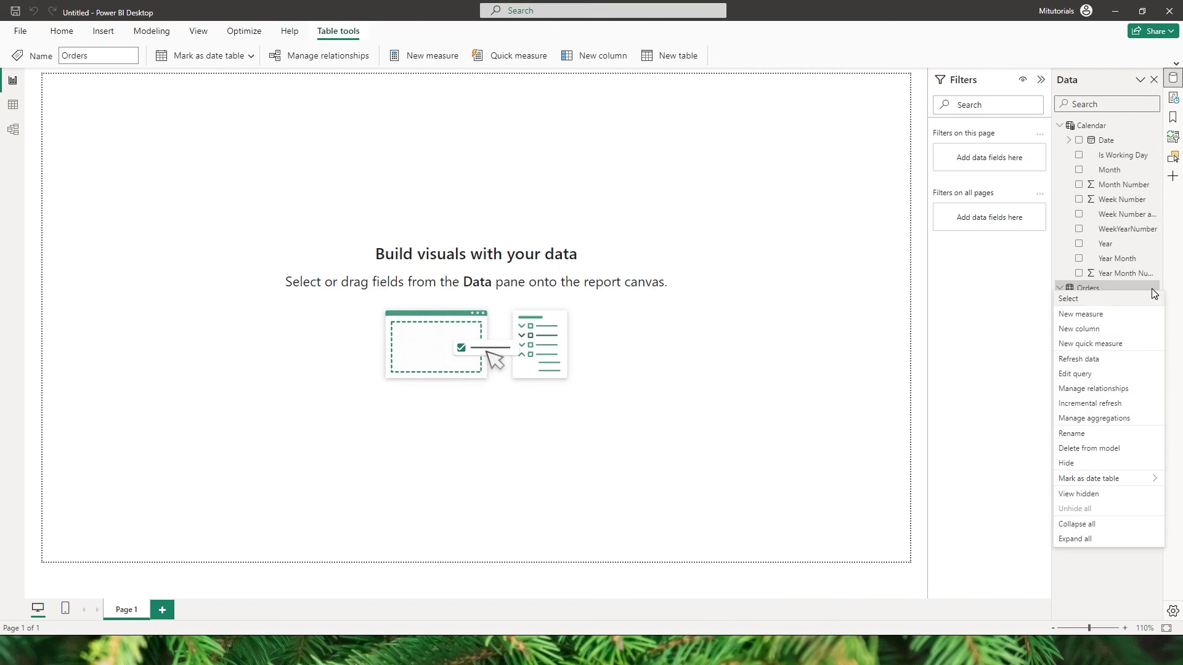
left_click(1089, 314)
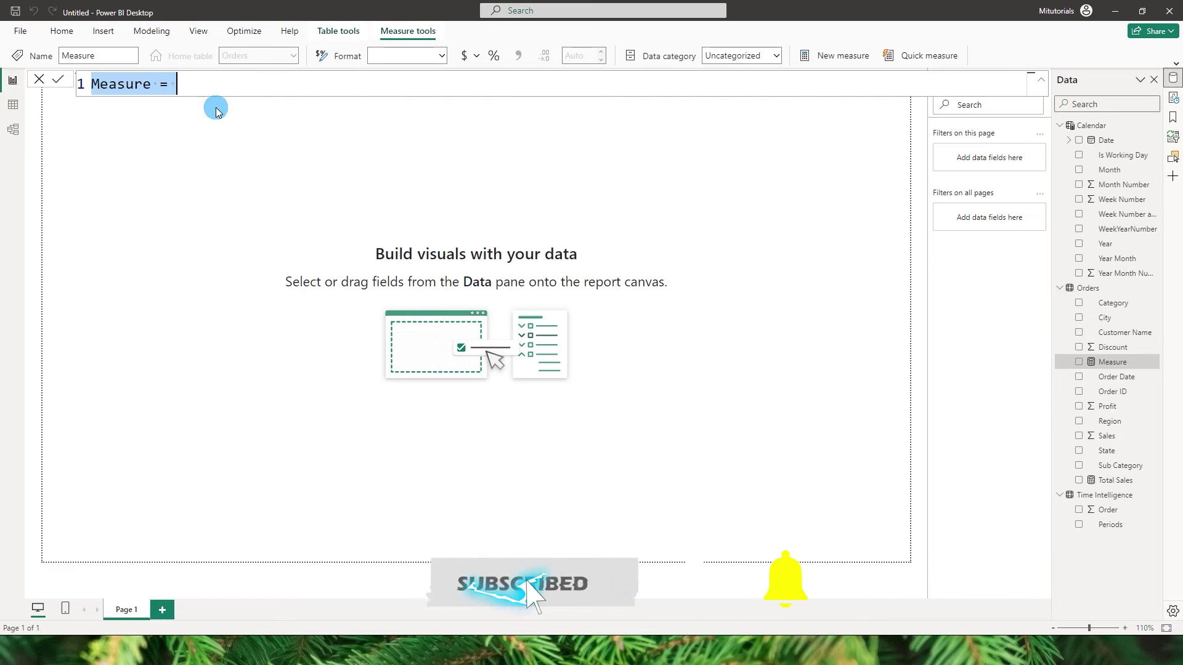
type("Custom Sales =")
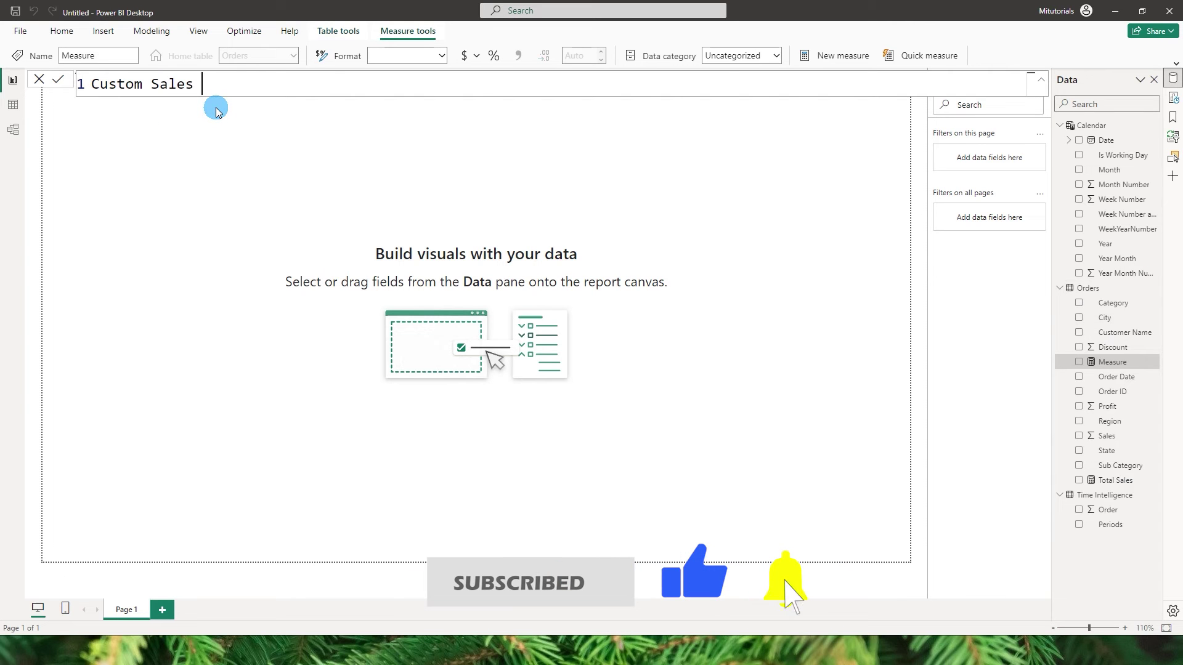
key("shift+Return")
key("shift+Return")
key("Up")
key("Tab")
key("Tab")
key("Tab")
type("Swit")
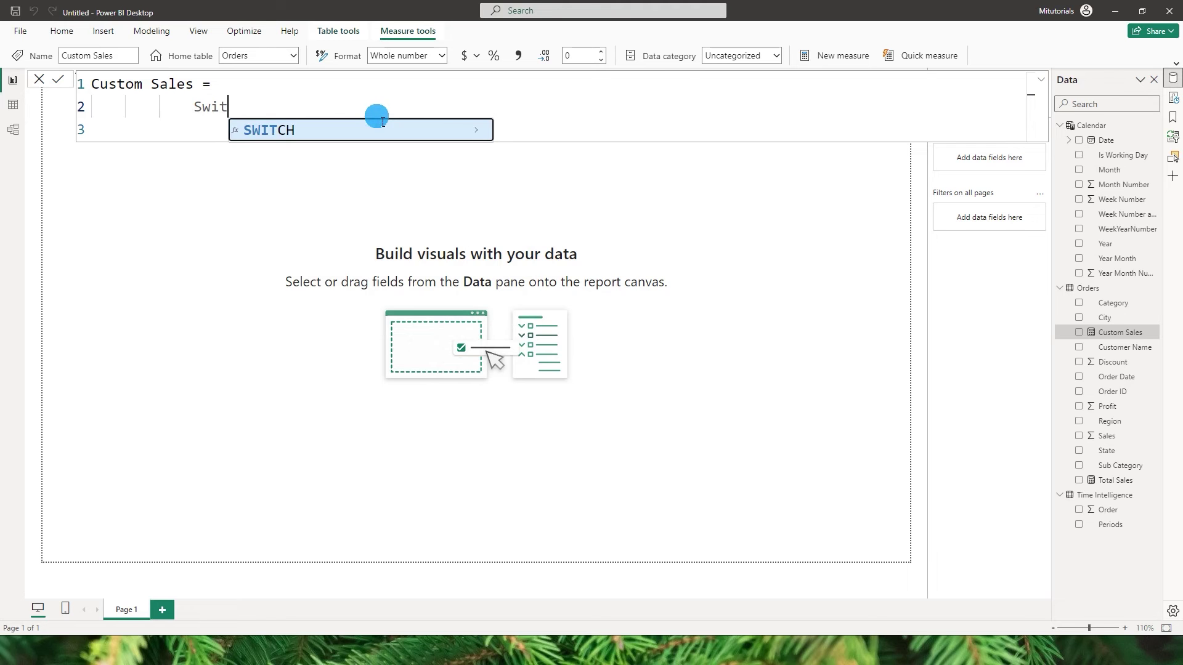
key("Tab")
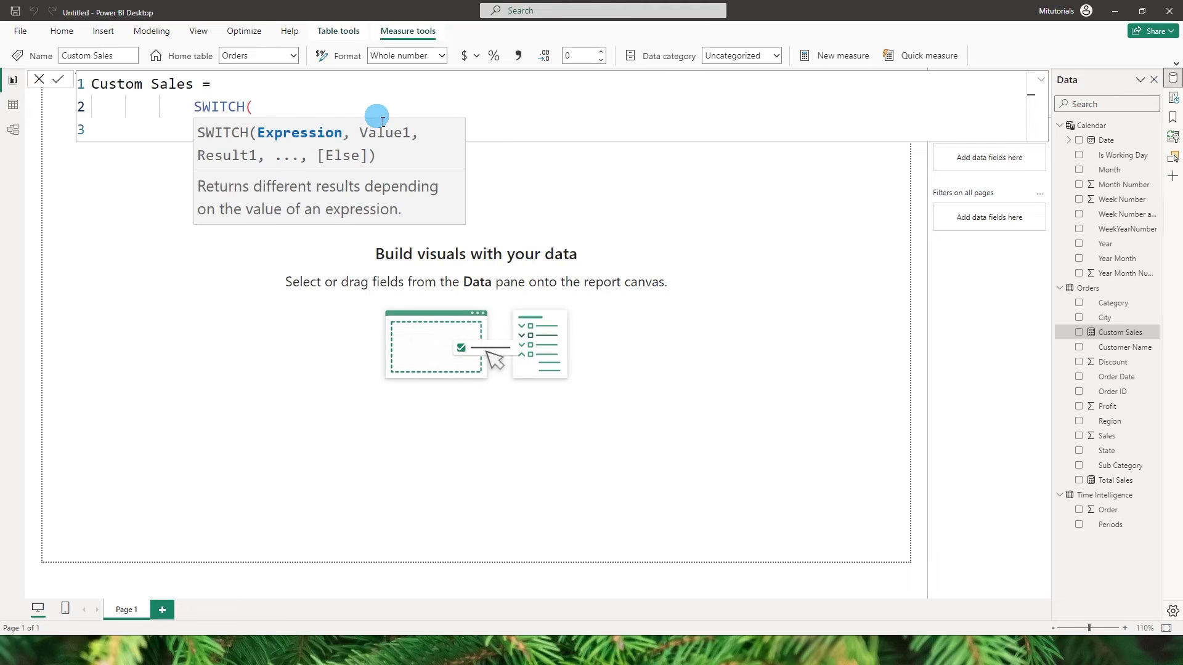
type(")")
key("Left")
key("shift+Return")
key("shift+Return")
key("shift+Return")
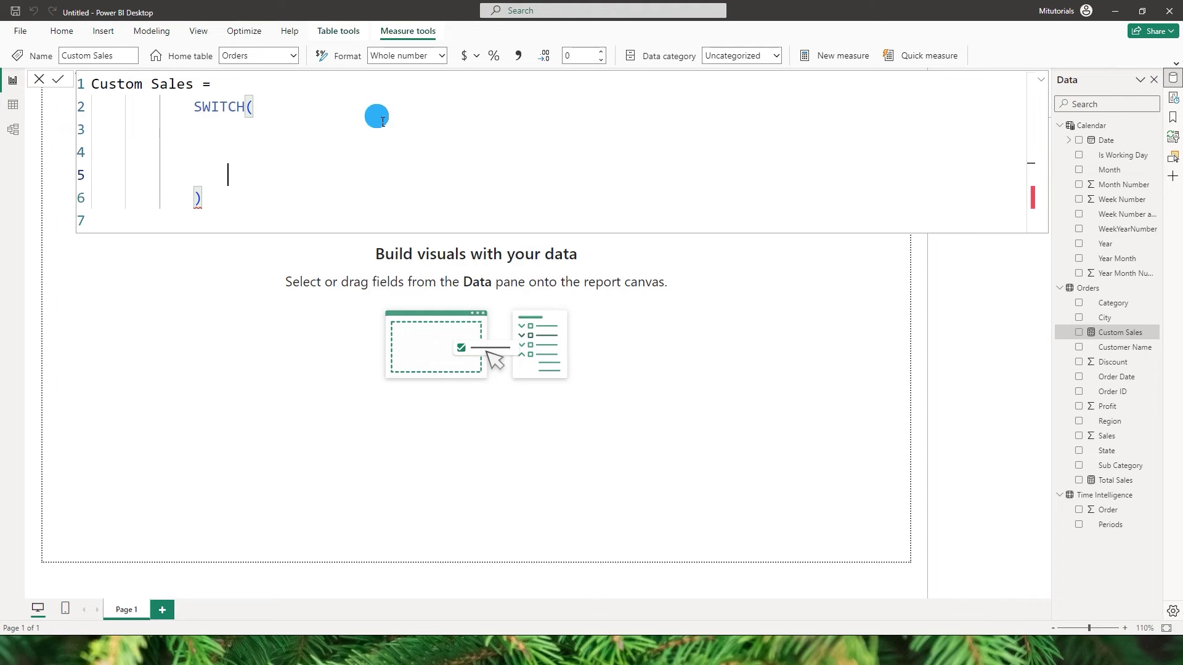
left_click(340, 135)
left_click(310, 108)
type("True")
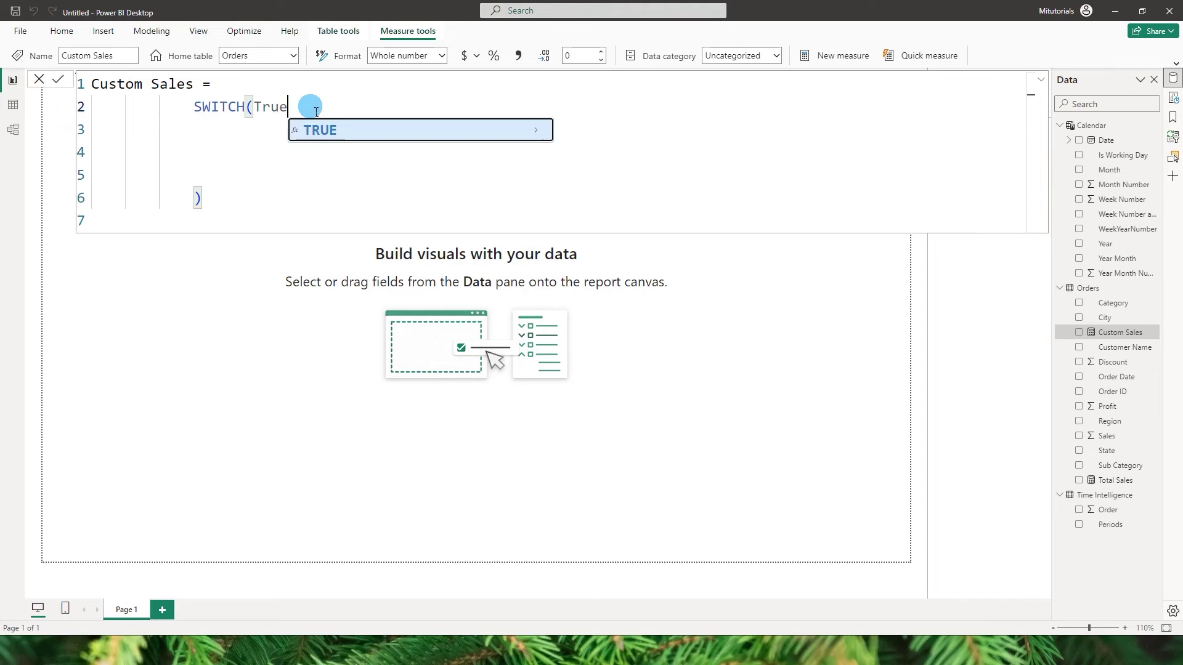
key("Tab")
type("),")
- Add the first condition SELECTEDVALUE('Time Intelligence'[Order]) < 0
key("shift+Return")
type("SEL")
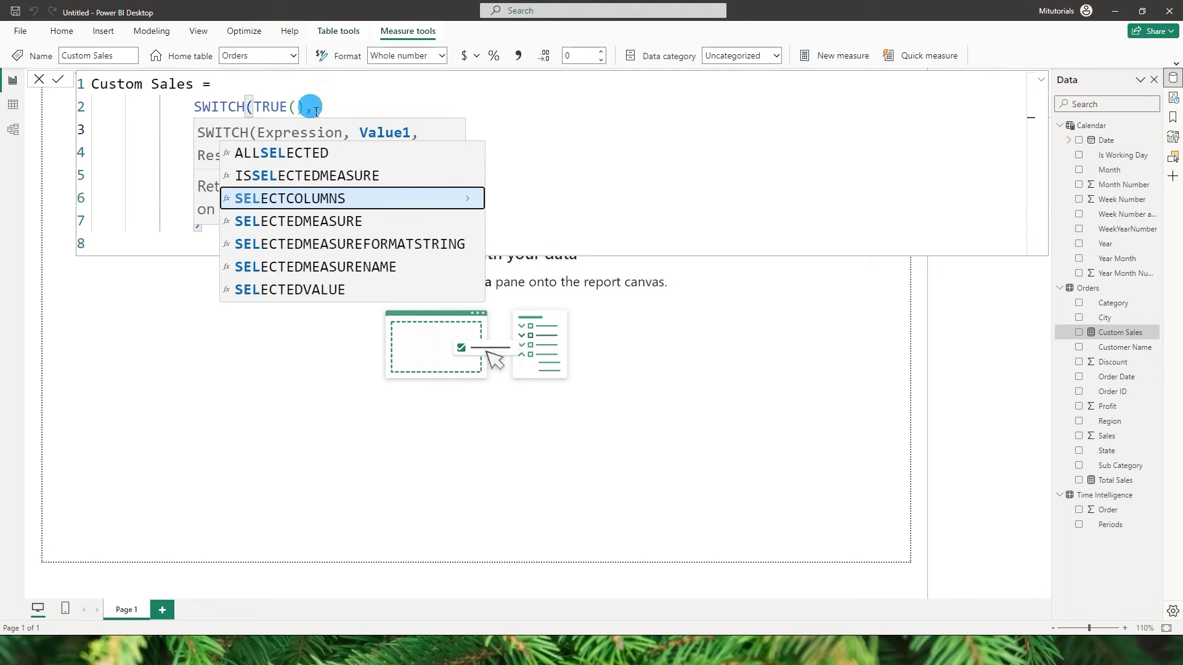
key("Down")
key("Down")
key("Down")
key("Down")
key("Tab")
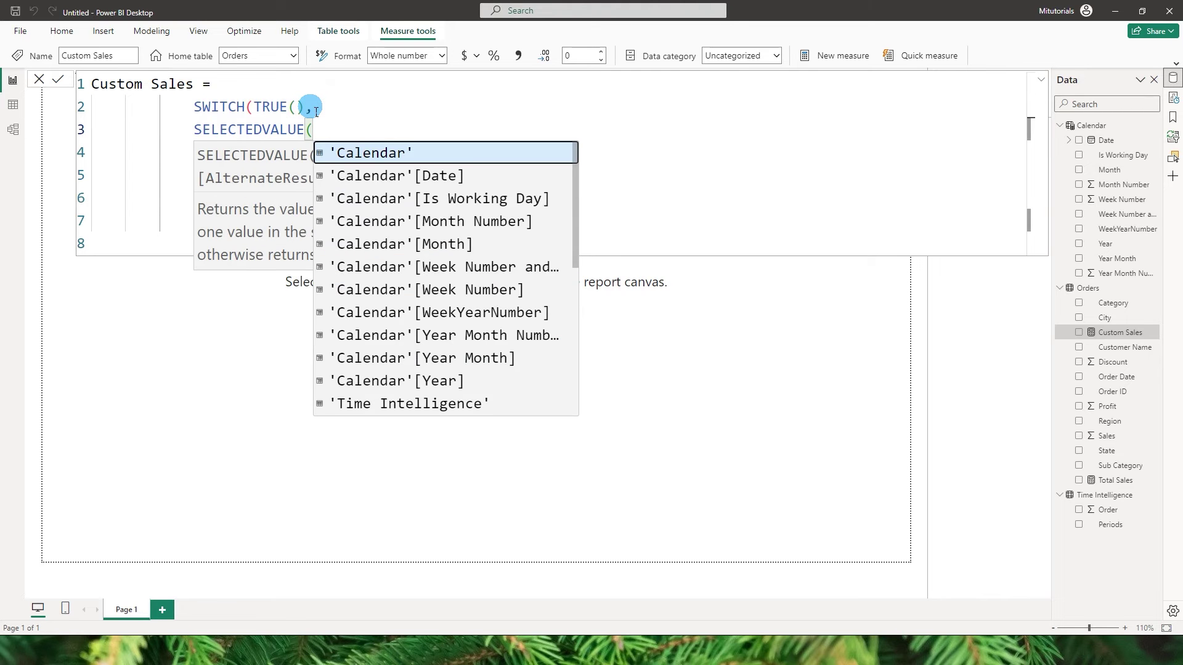
type("Tim")
key("Down")
key("Down")
key("Up")
key("Tab")
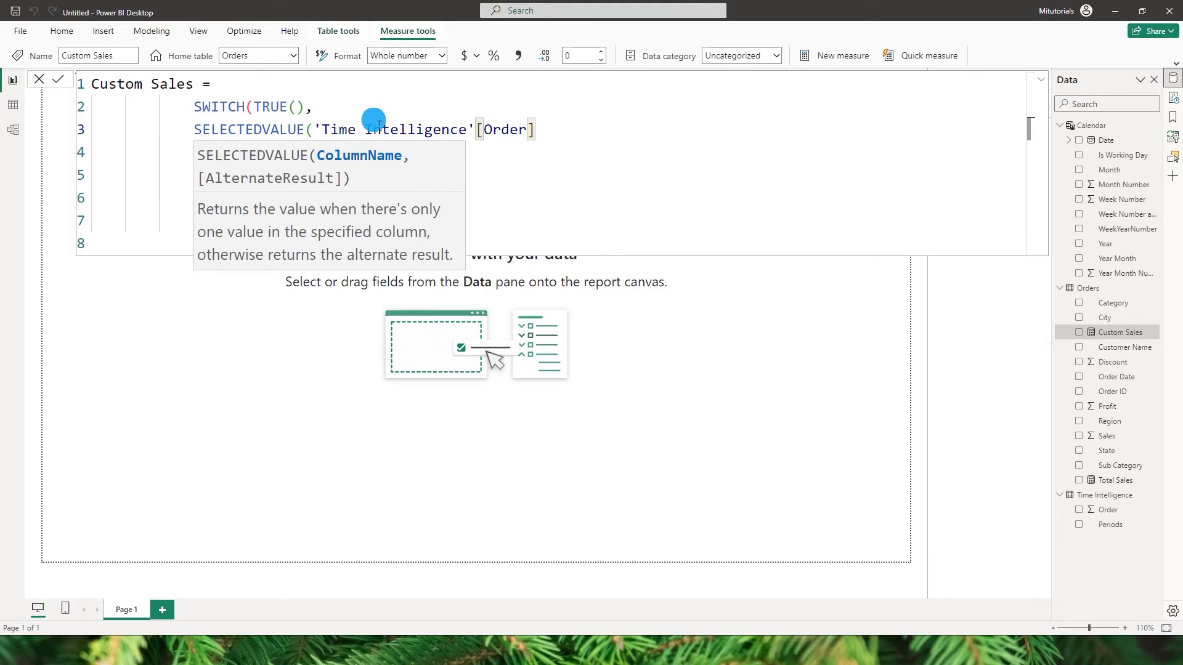
type(") < ")
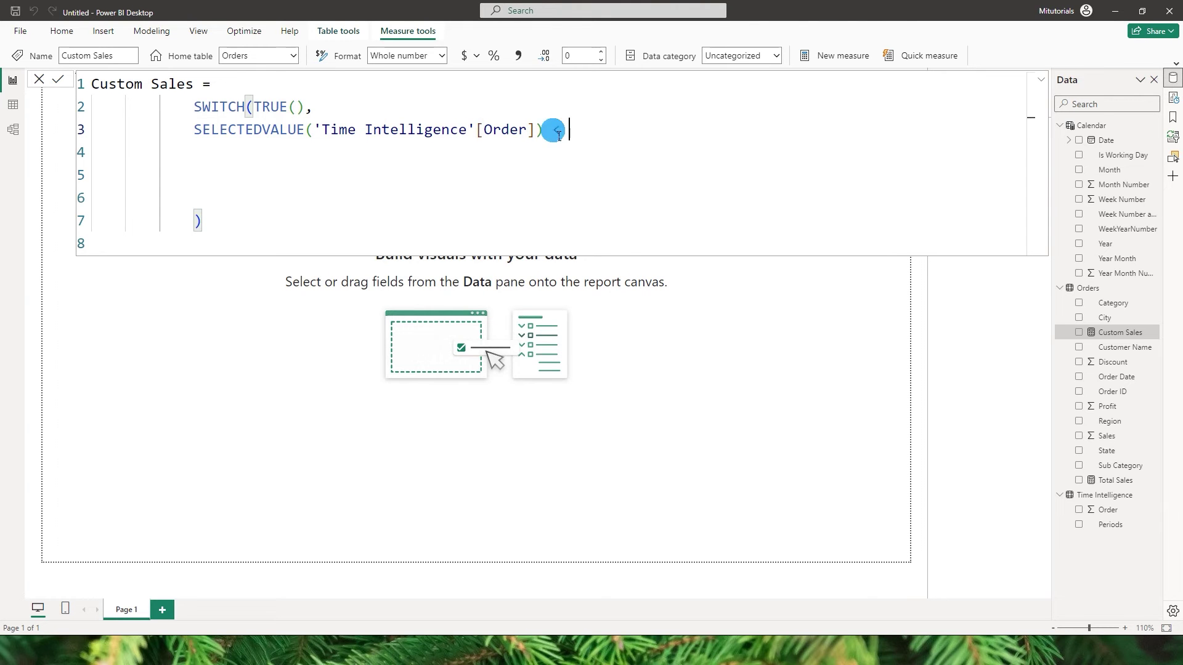
type("0 ,")
- Return CALCULATE([Total Sales], Calendar[Year] = SELECTEDVALUE('Time Intelligence'[Periods])) and commit the measure
key("Return")
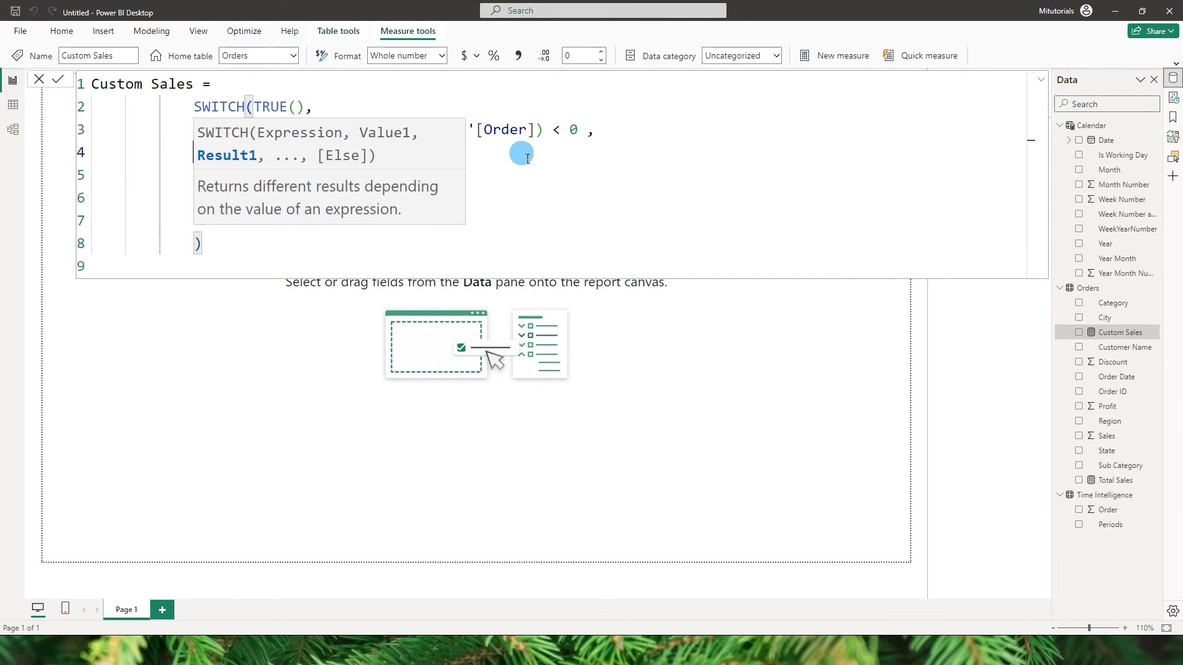
type("CALCULATE(")
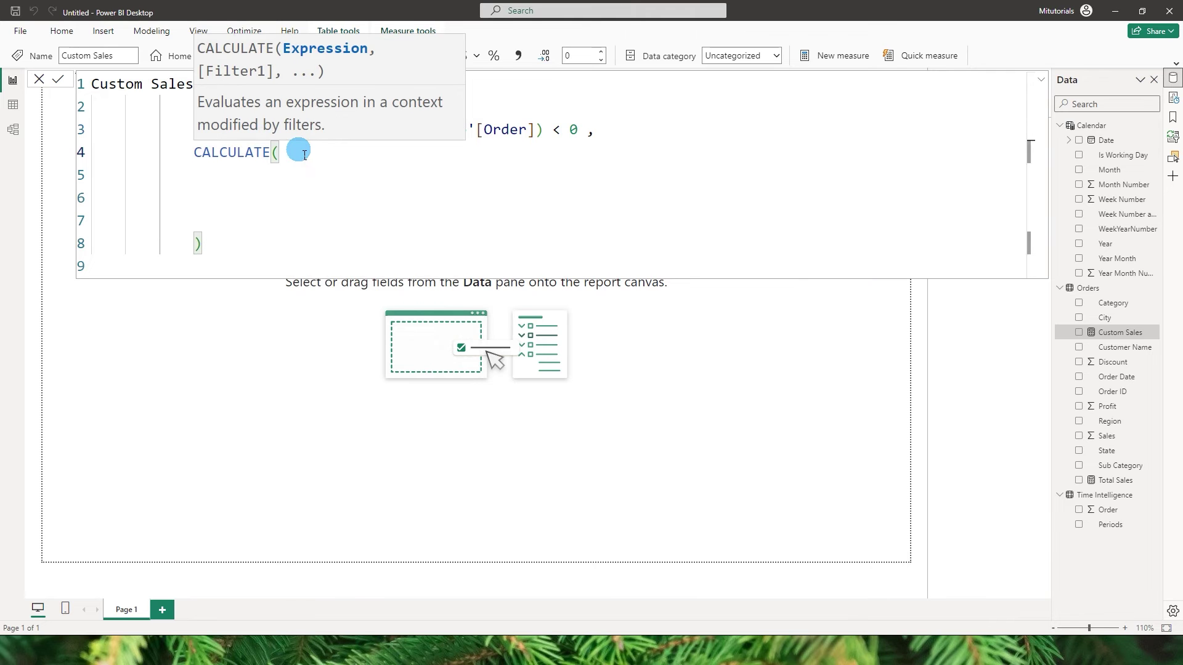
type("[Tota")
key("Tab")
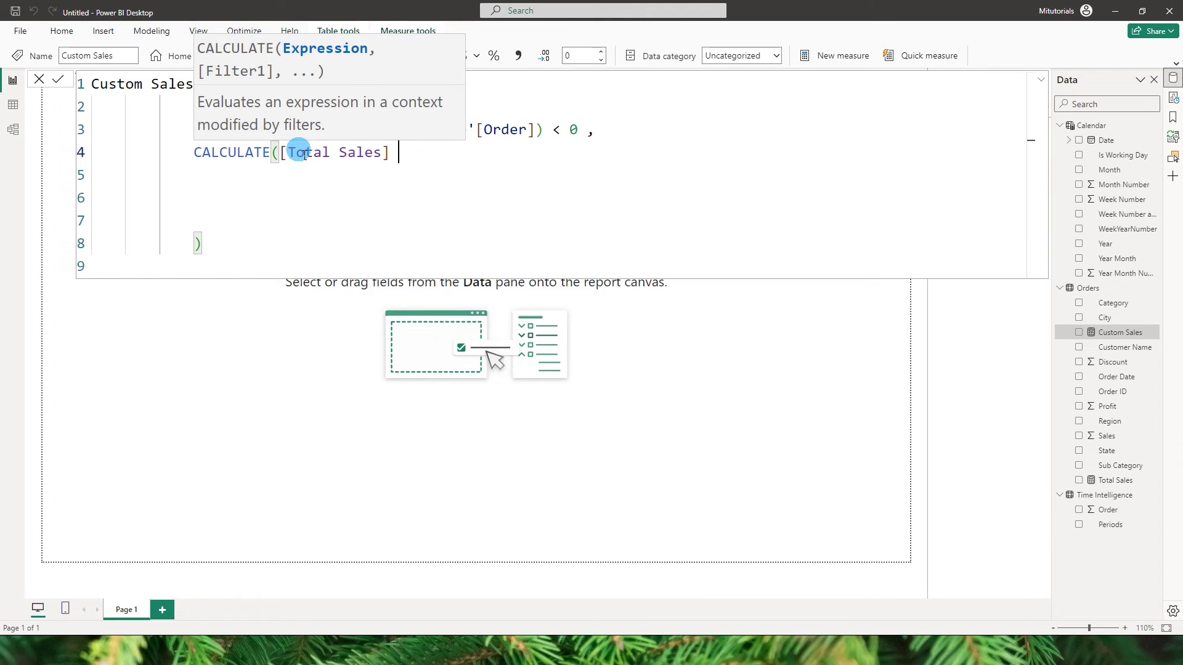
type(", ")
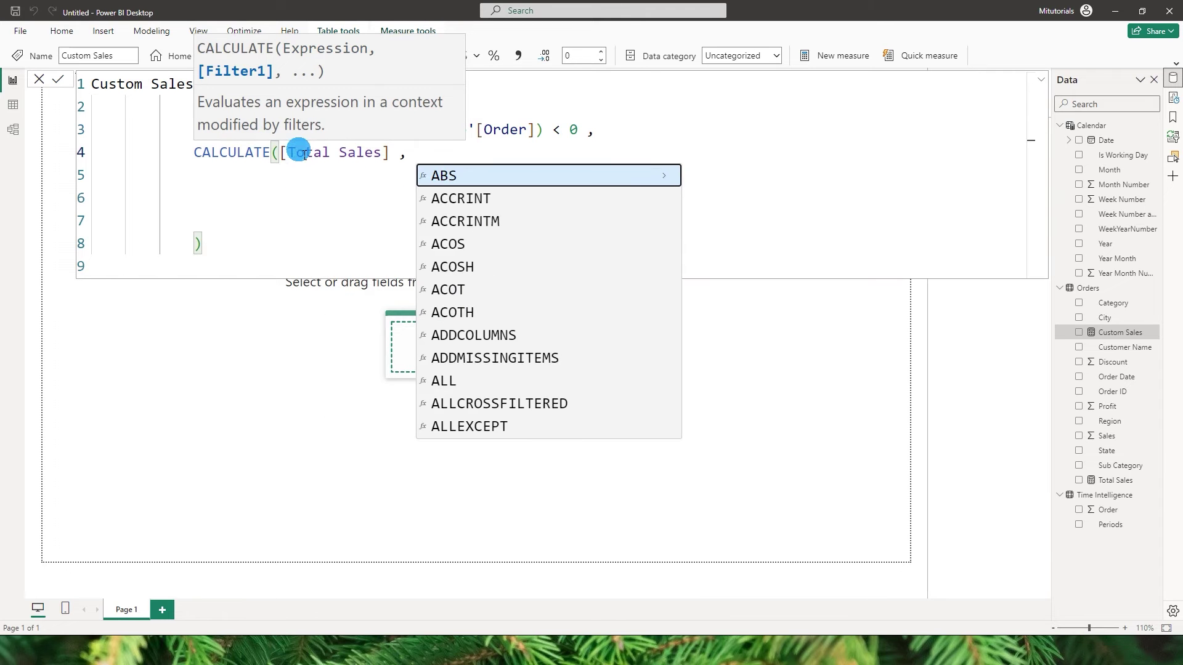
type("Year")
key("Up")
key("Up")
key("Up")
key("Up")
key("Up")
key("Up")
key("Up")
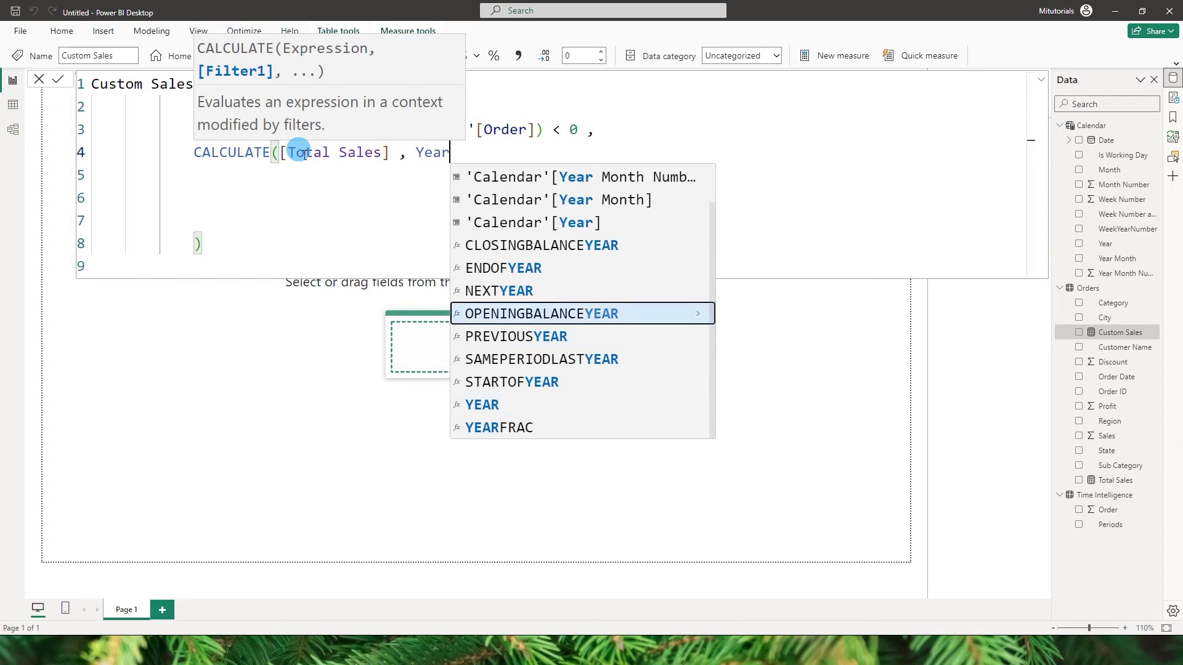
key("Tab")
type("= Sel")
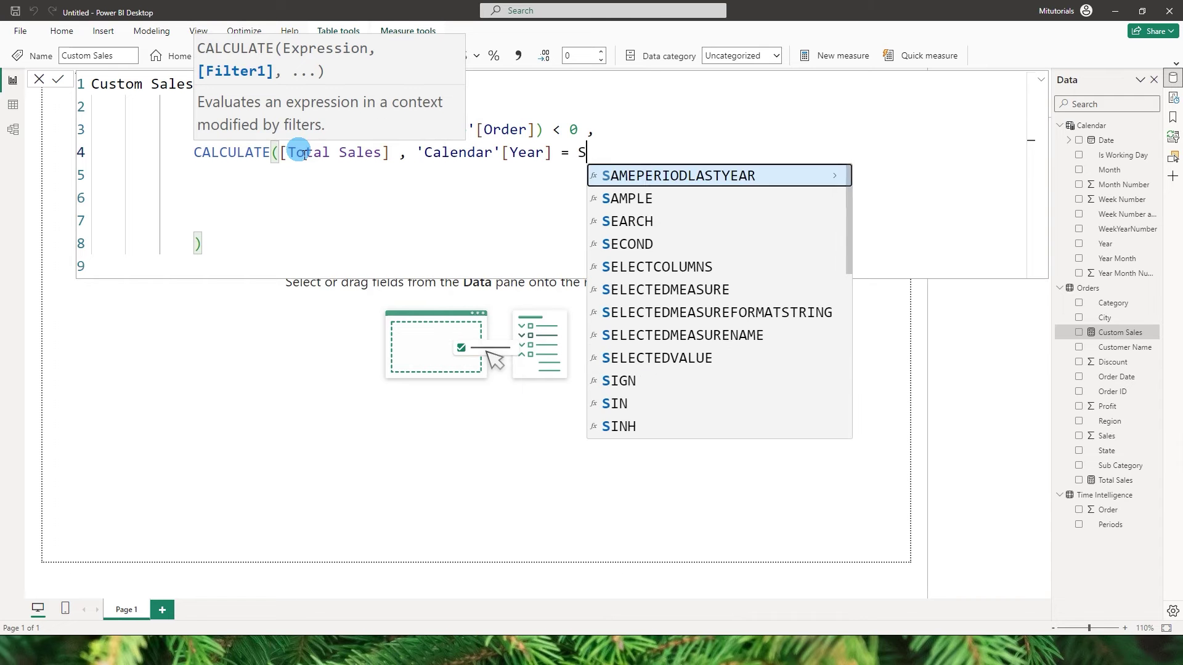
key("Down")
key("Down")
key("Down")
key("Down")
key("Tab")
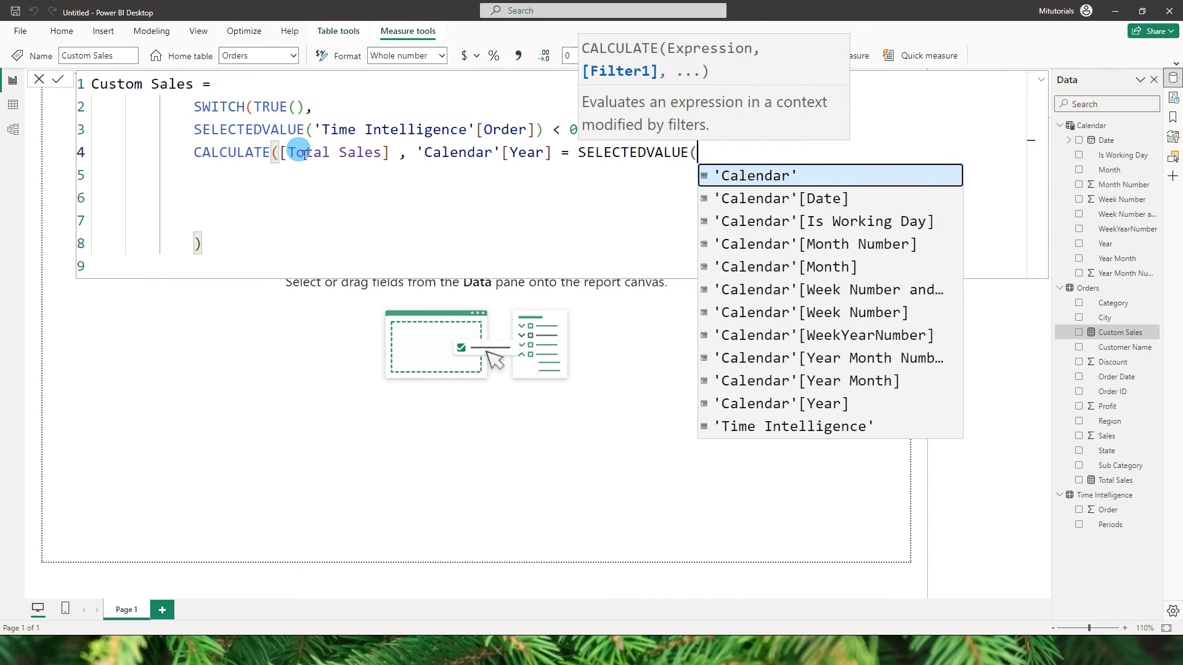
type("'Ti")
key("Down")
key("Down")
key("Tab")
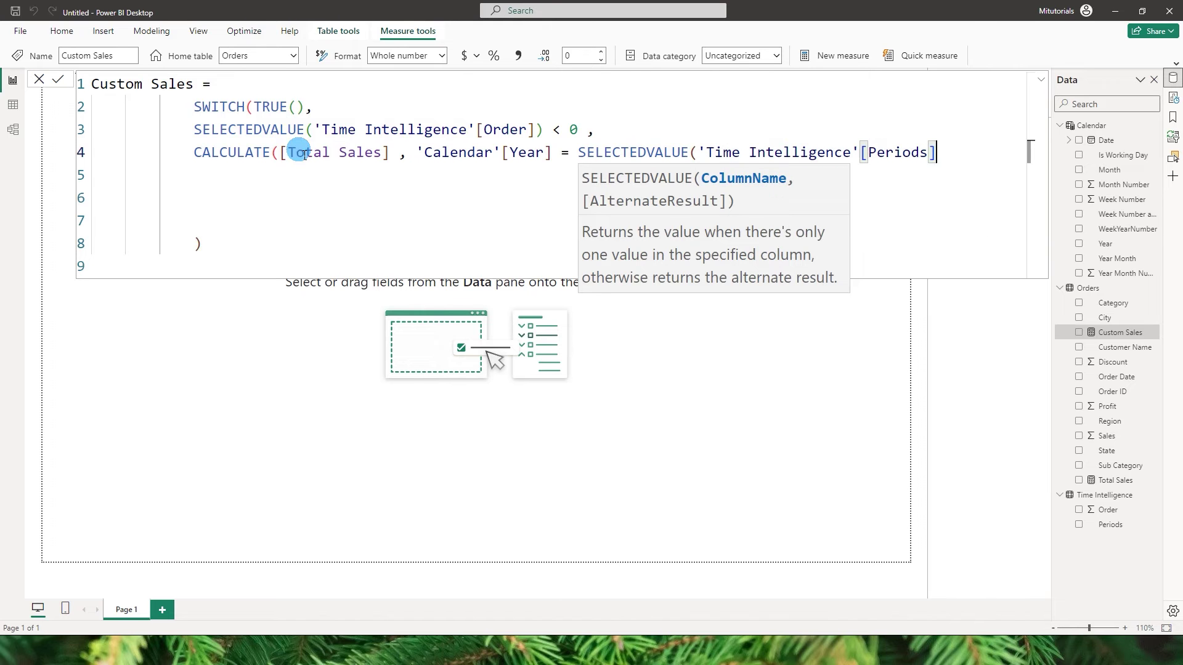
type(")")
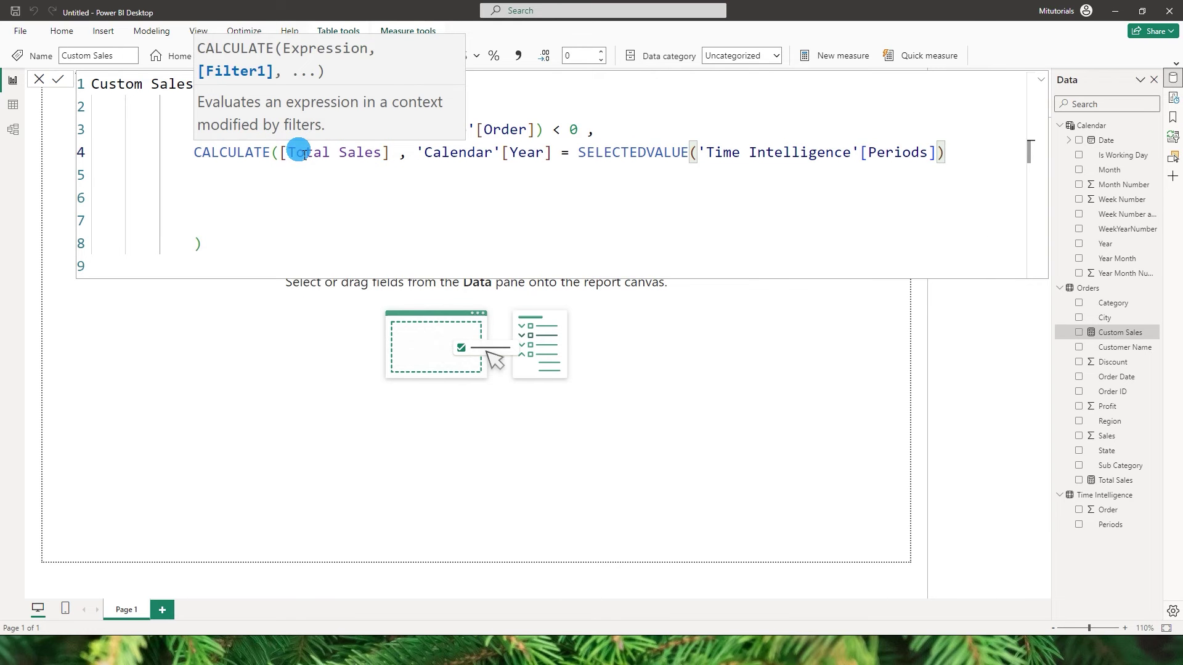
type(")")
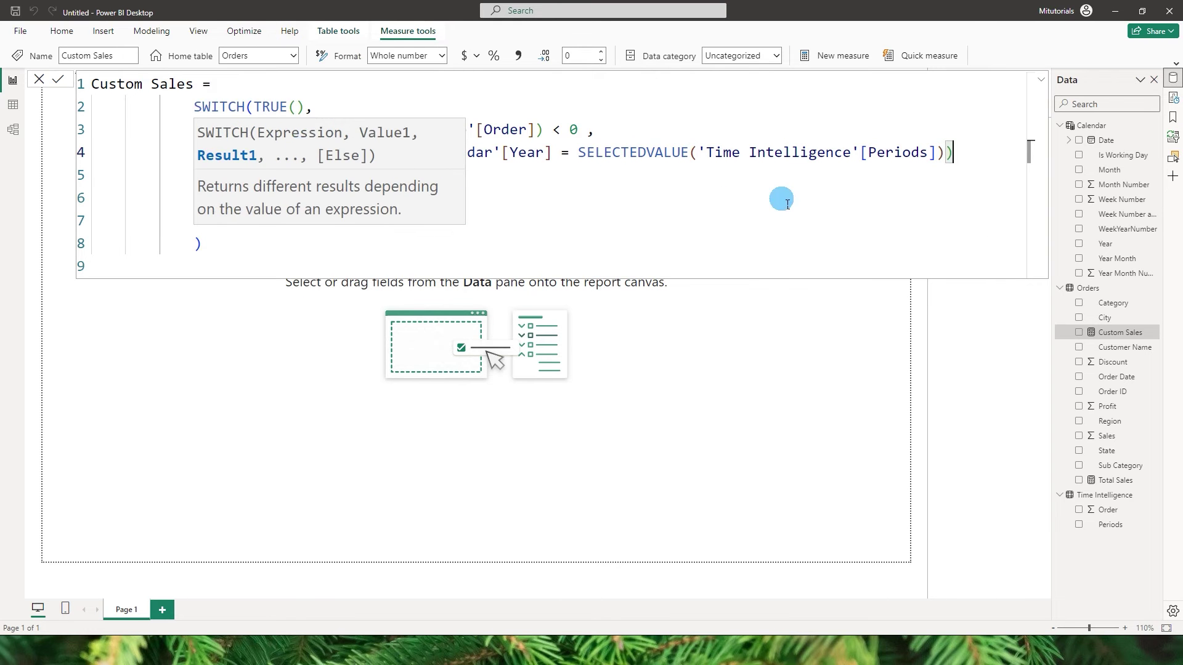
left_click(554, 208)
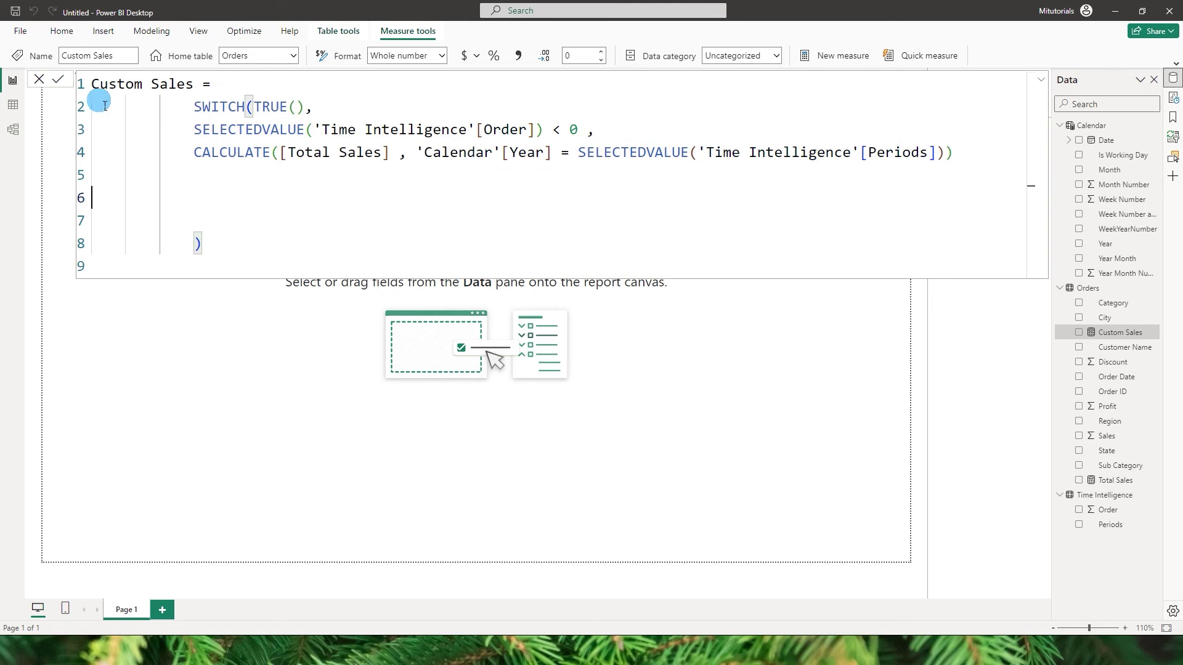
left_click(57, 78)
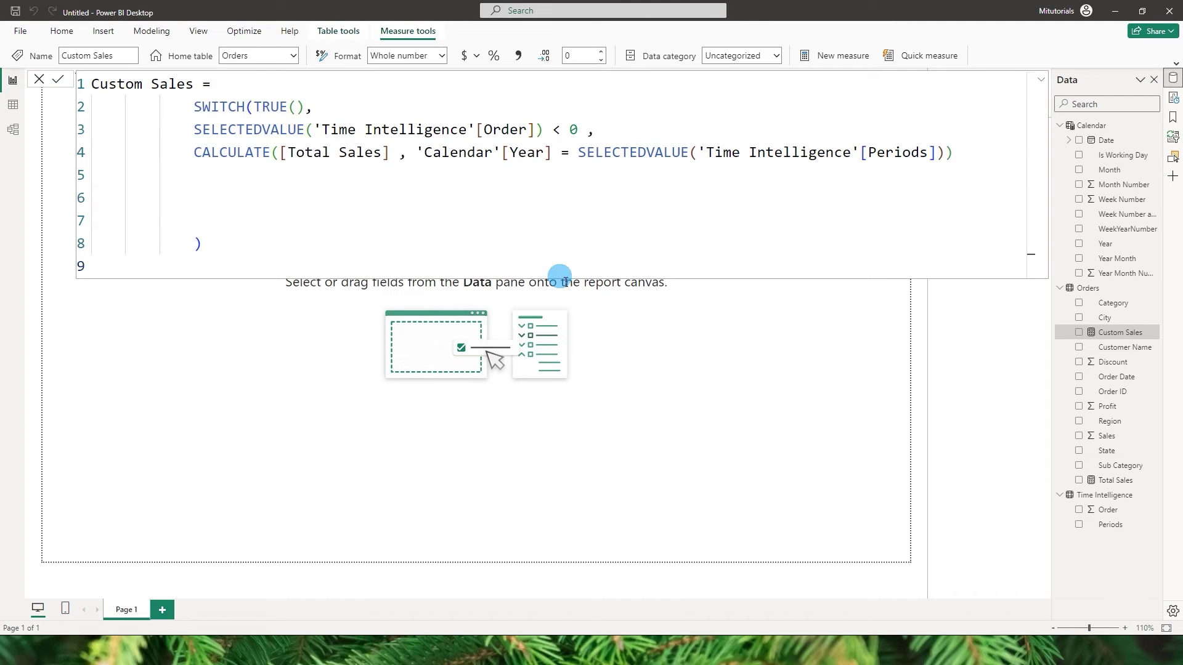
left_click(218, 342)
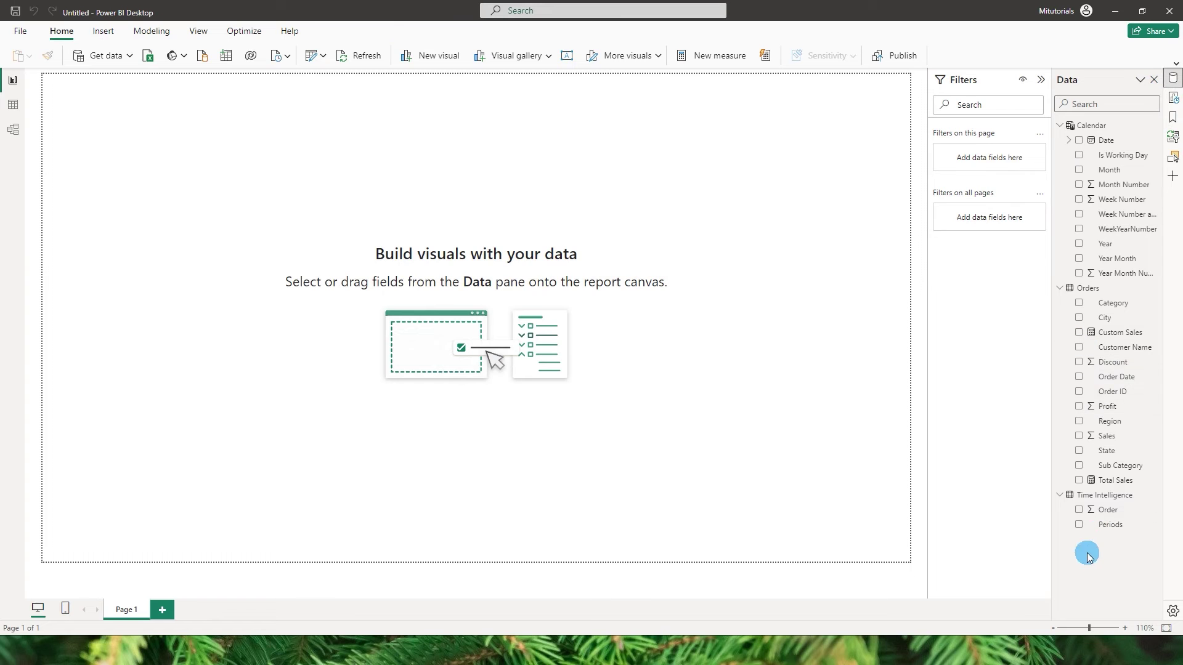
- Build an enlarged Periods and Custom Sales visual and inspect its Integer-versus-Text comparison error
left_click(1080, 525)
left_click_drag(174, 184, 253, 253)
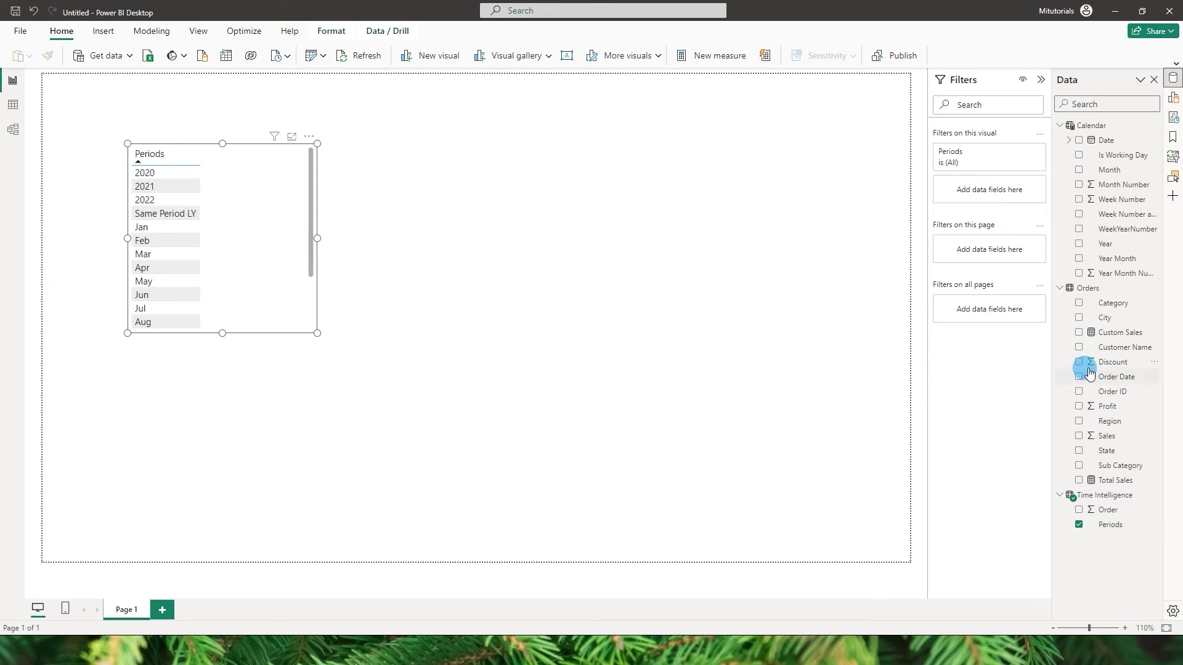
left_click(1079, 333)
left_click_drag(317, 333, 713, 517)
left_click_drag(564, 447, 493, 396)
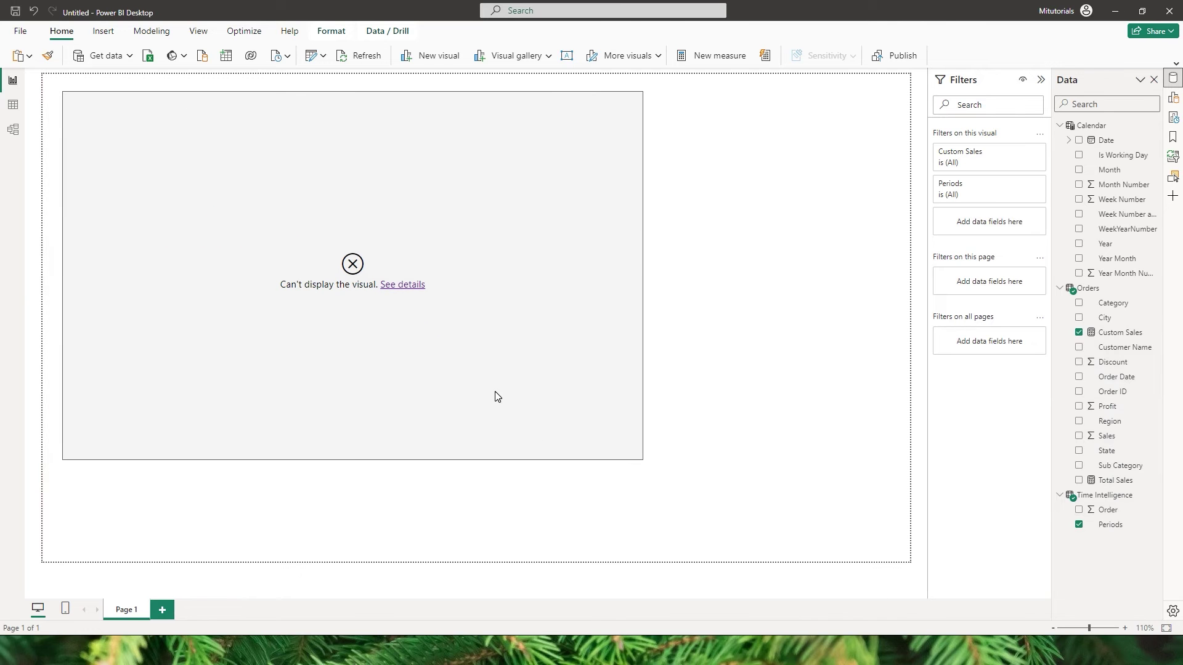
left_click(424, 290)
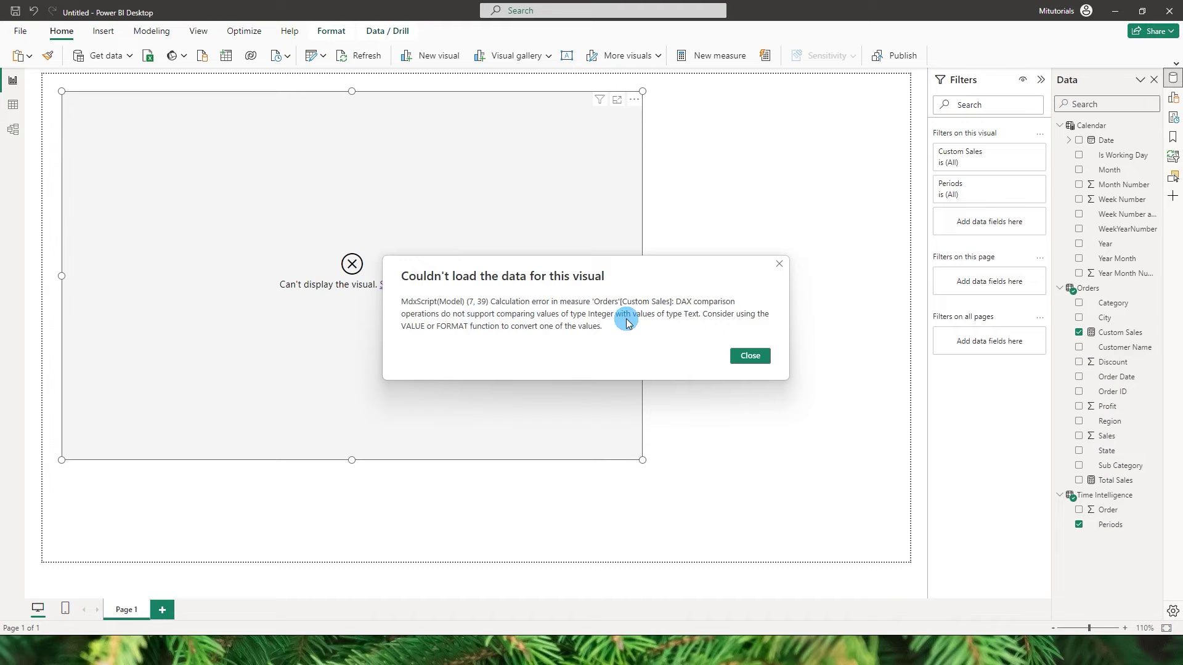
left_click(748, 356)
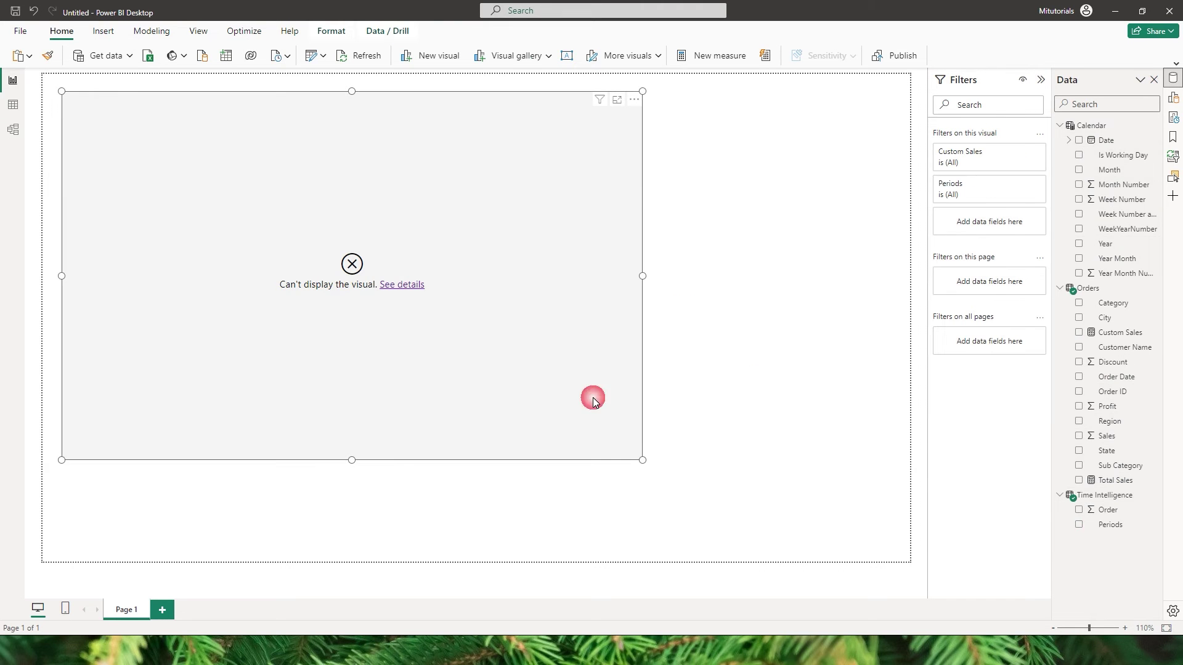
- Change Calendar Year's data type to Text, then reposition and enlarge the chart
left_click(1122, 245)
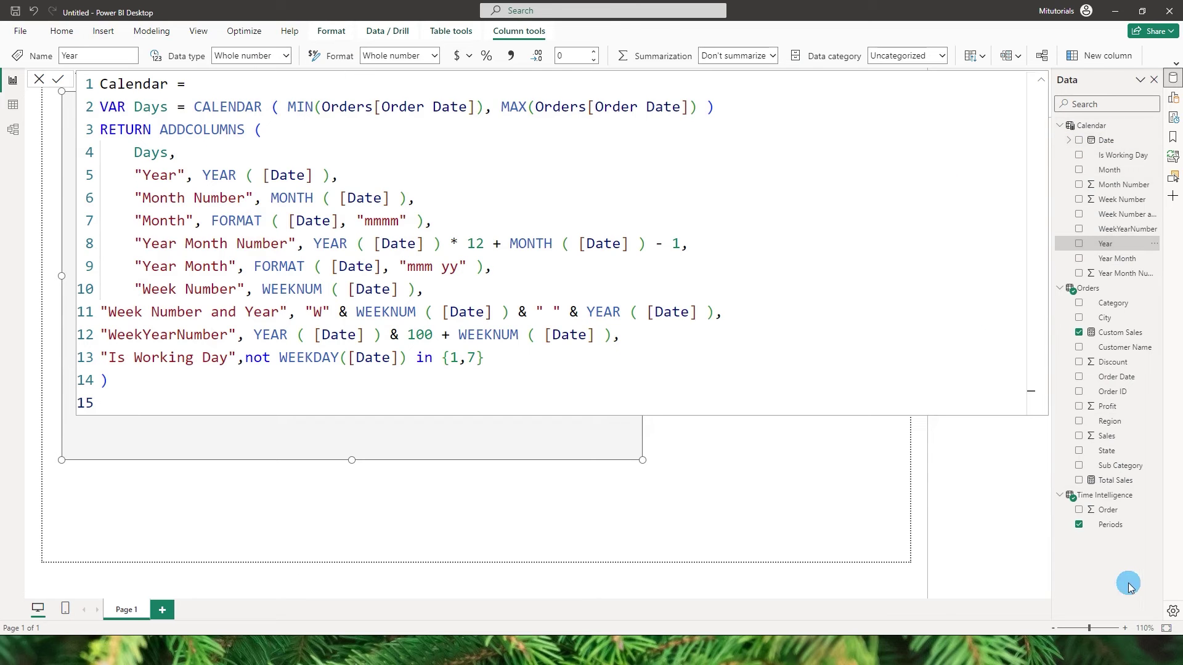
left_click(1116, 527)
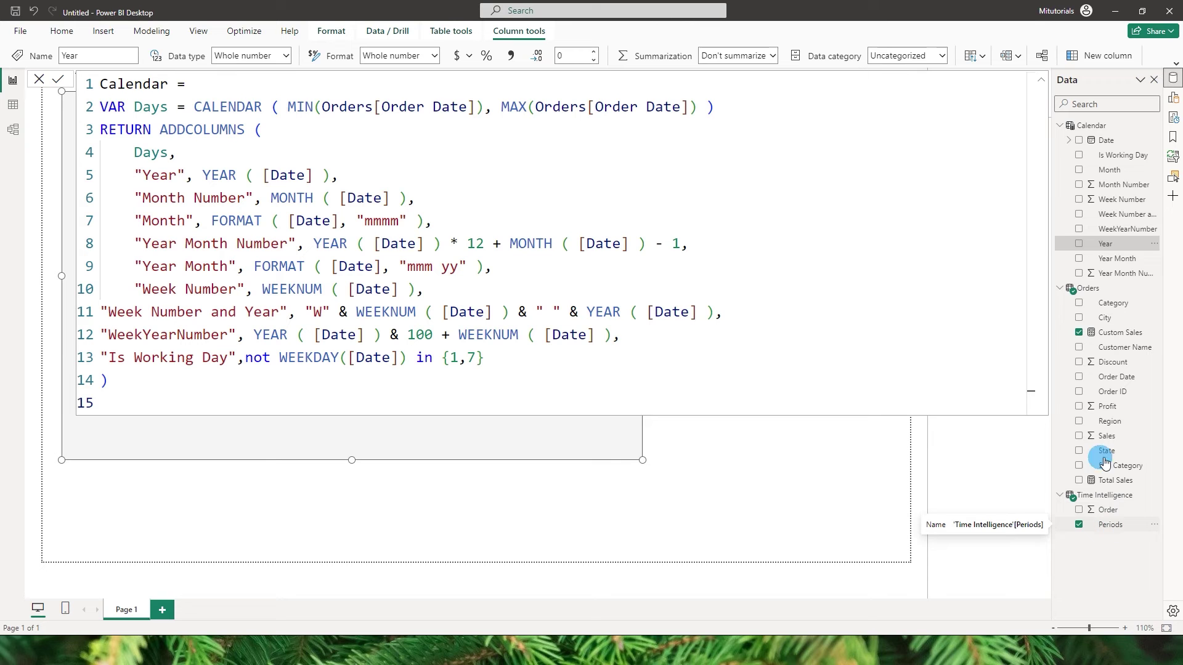
left_click(1117, 247)
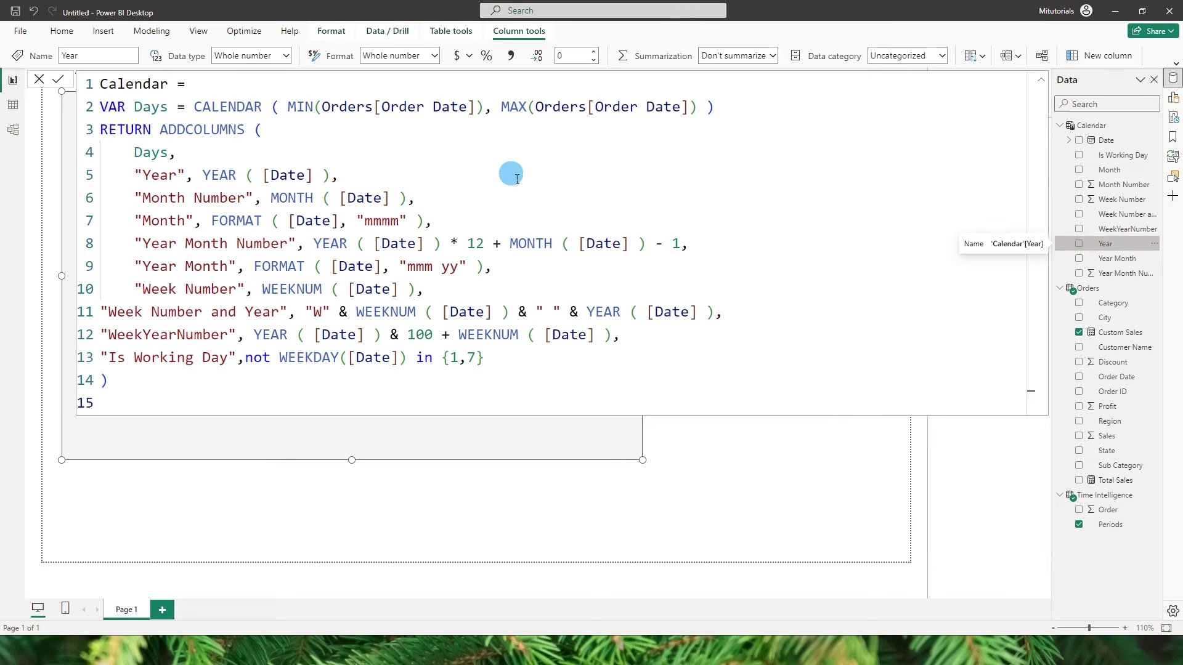
left_click(286, 57)
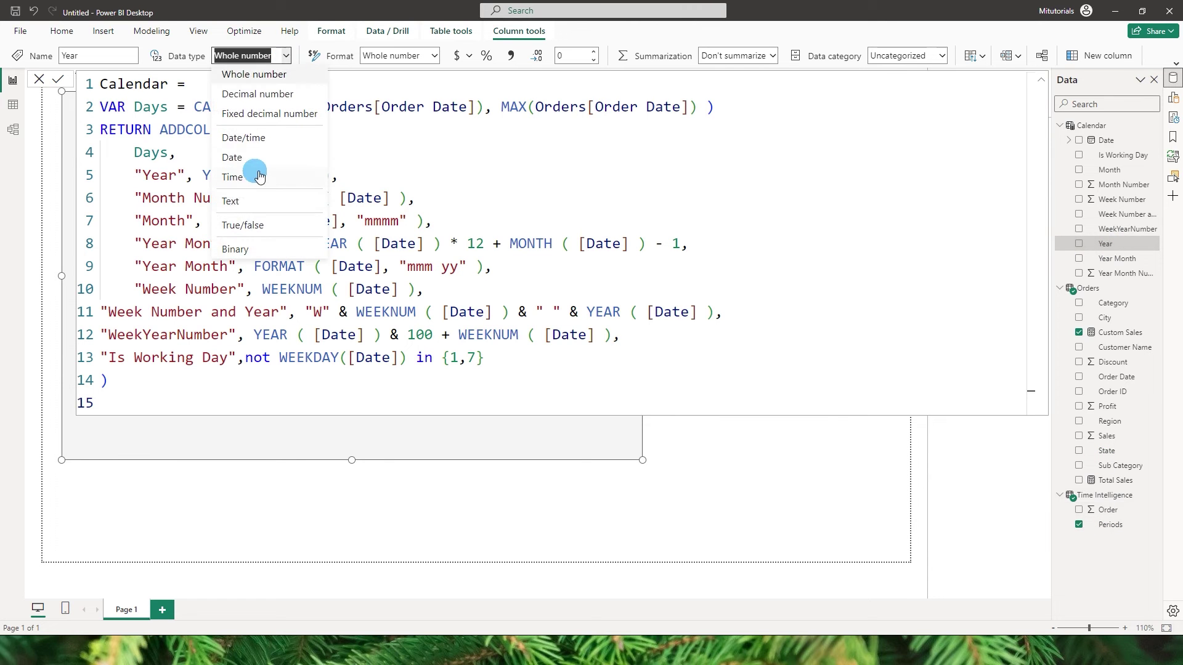
left_click(239, 197)
left_click(696, 155)
left_click_drag(576, 148, 570, 159)
left_click_drag(638, 471, 686, 503)
left_click(324, 442)
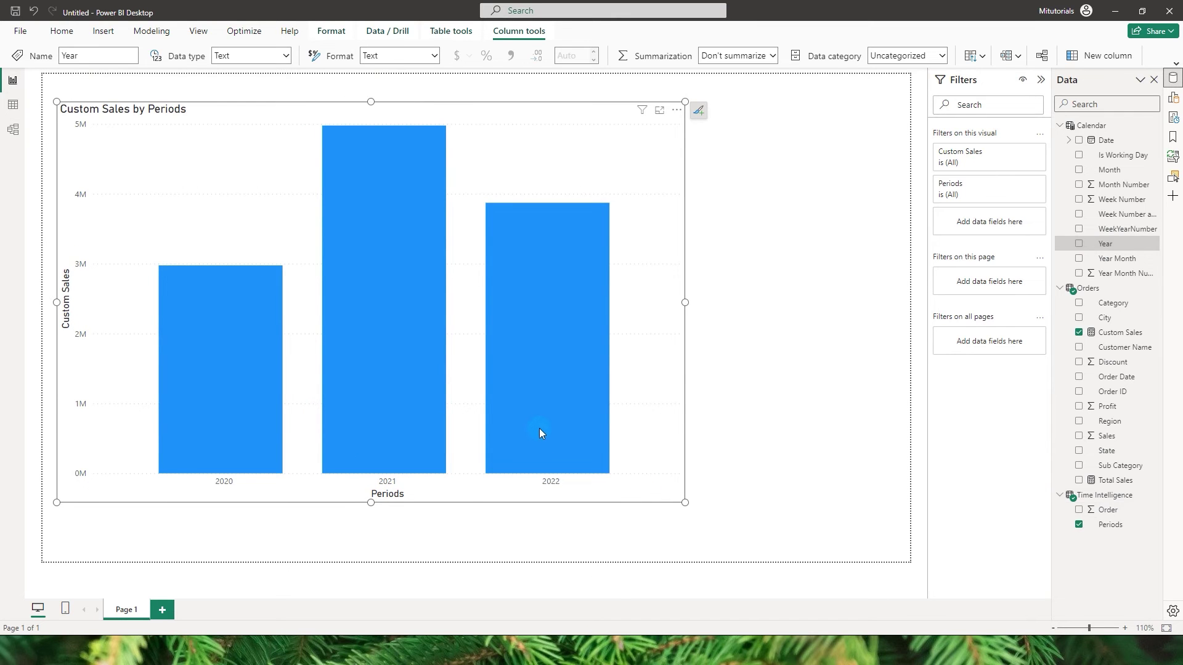
- Add a second Custom Sales condition, SELECTEDVALUE('Time Intelligence'[Order]) = 0
left_click(1103, 334)
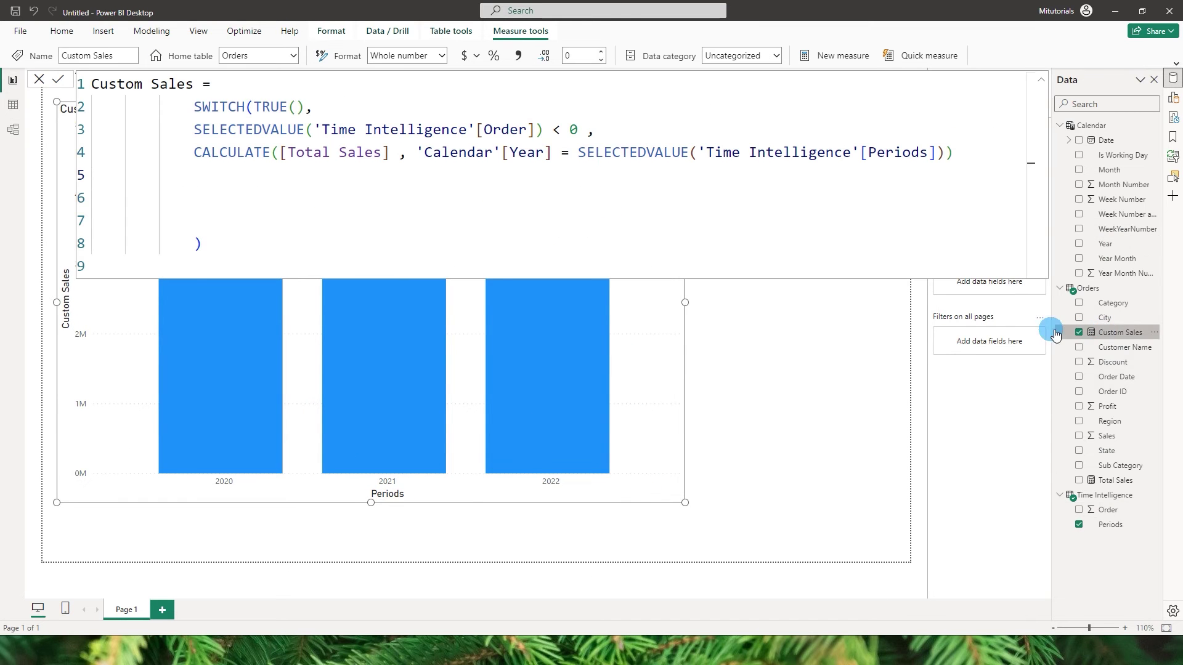
left_click(271, 196)
left_click(246, 184)
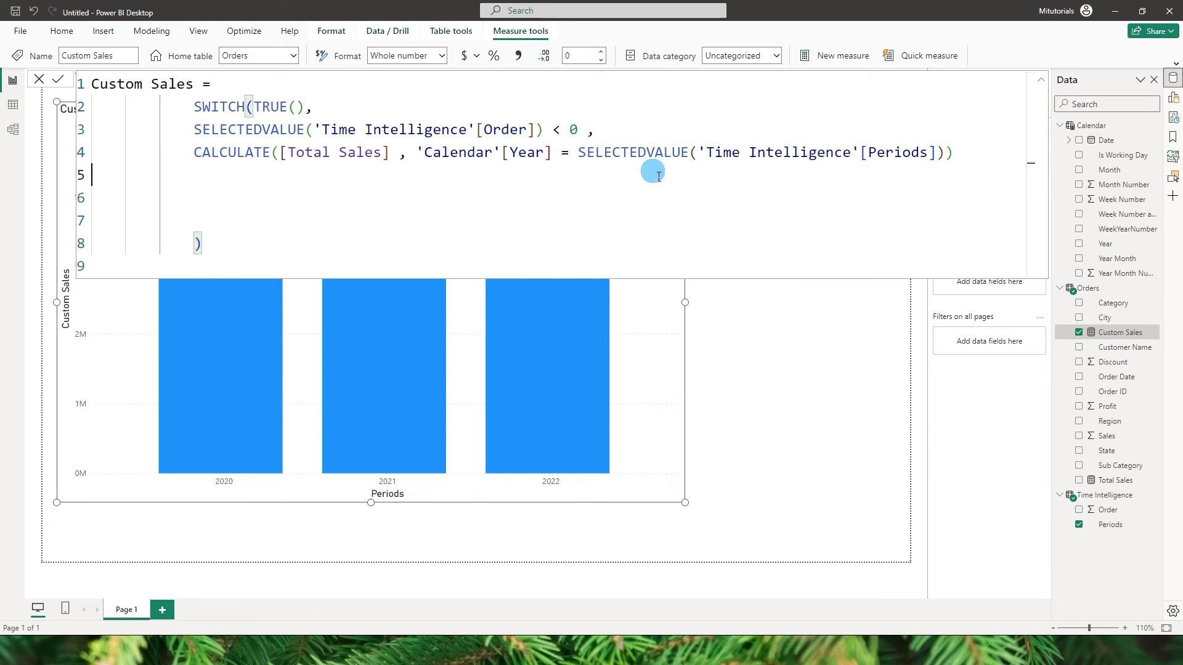
left_click(978, 161)
type(",")
key("Return")
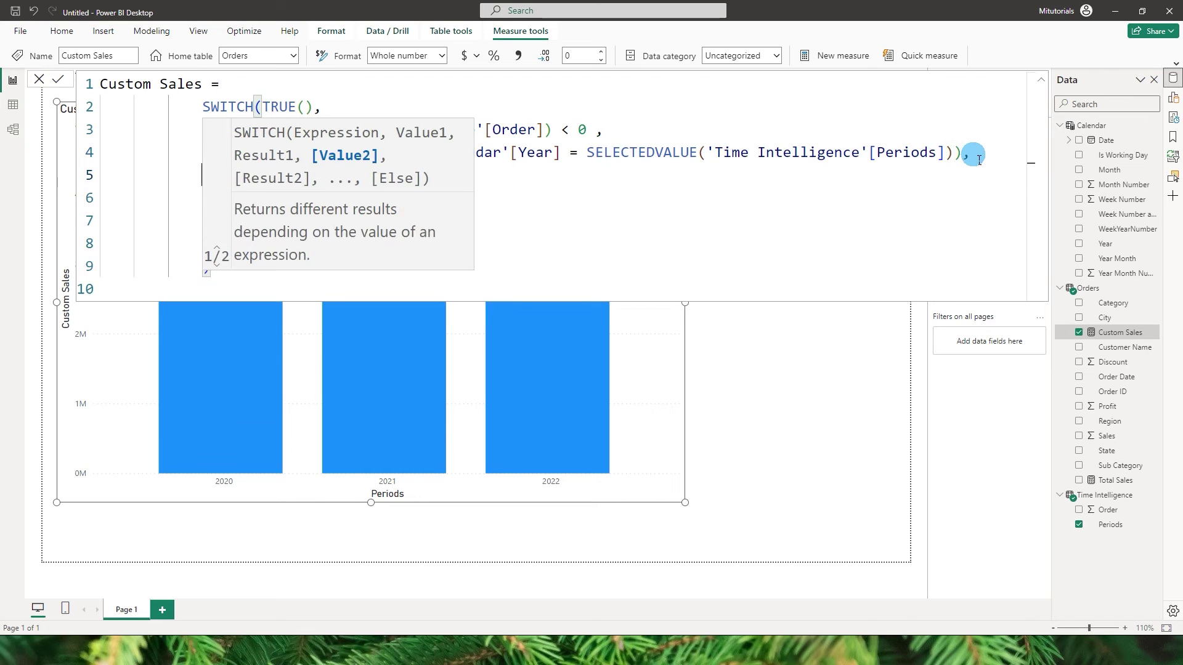
key("Return")
type("SEL")
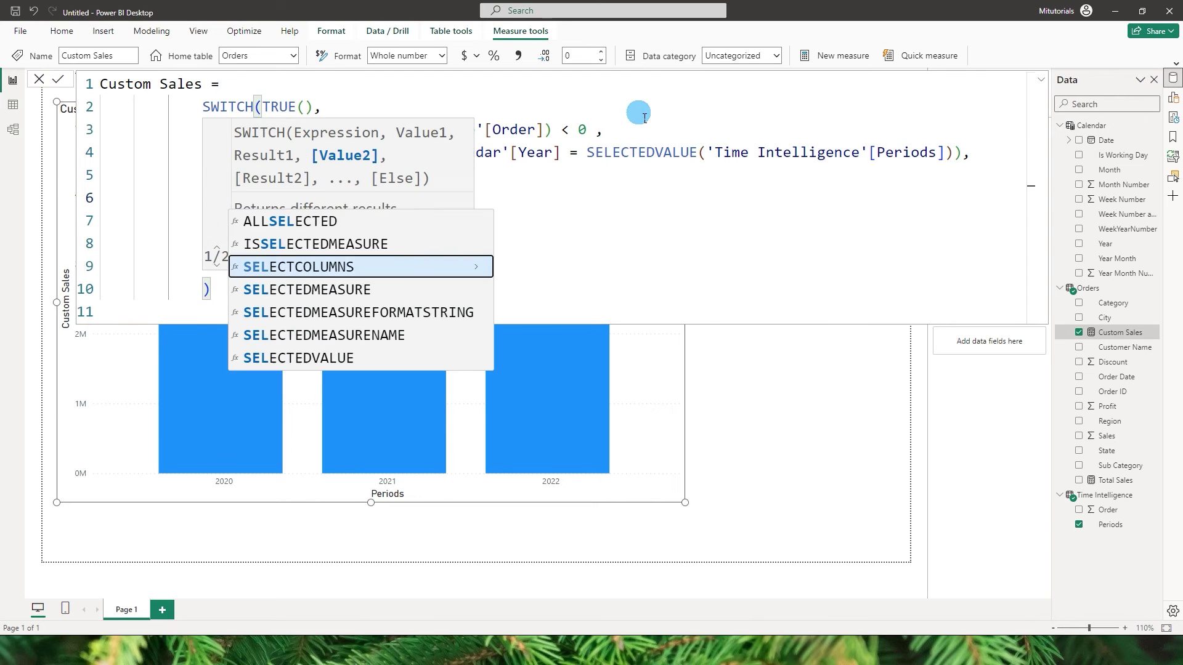
key("Down")
key("Down")
key("Down")
key("Down")
key("Tab")
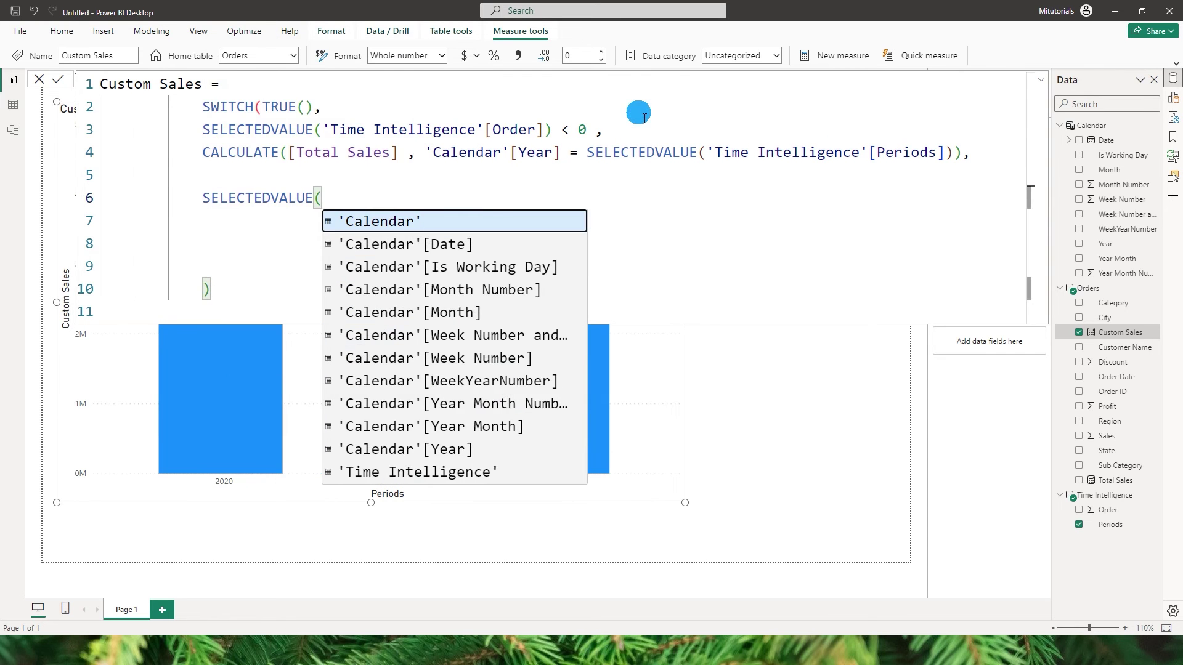
type("Per")
key("Tab")
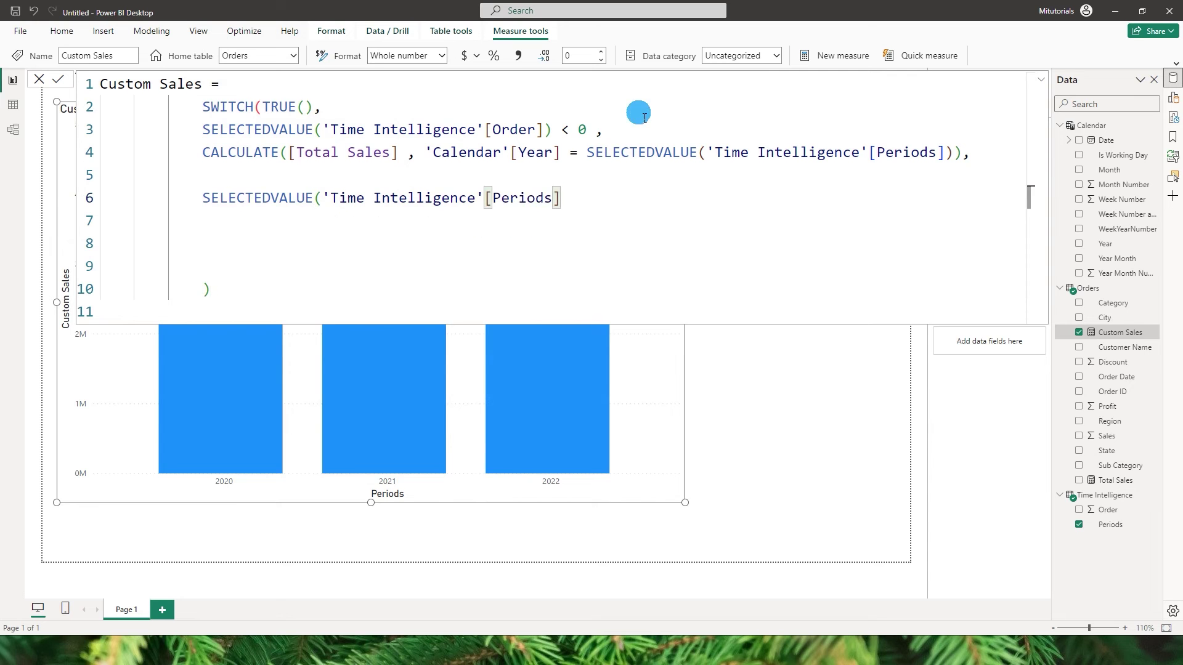
key("ctrl+shift+Left")
type("or")
key("Tab")
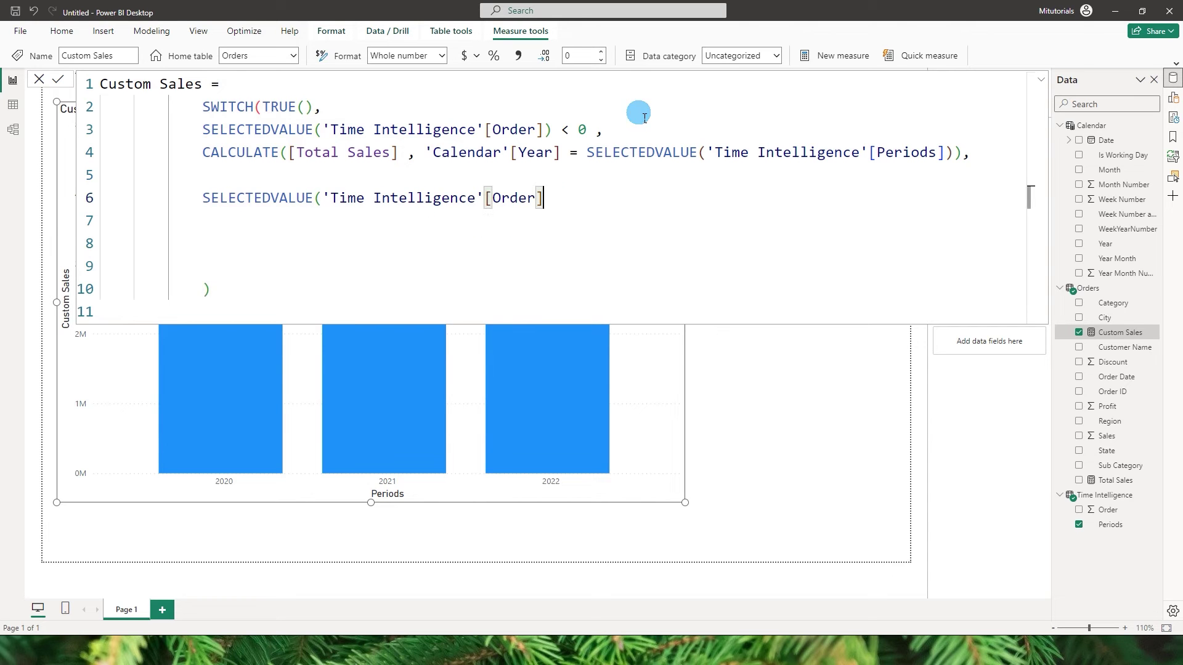
type(")")
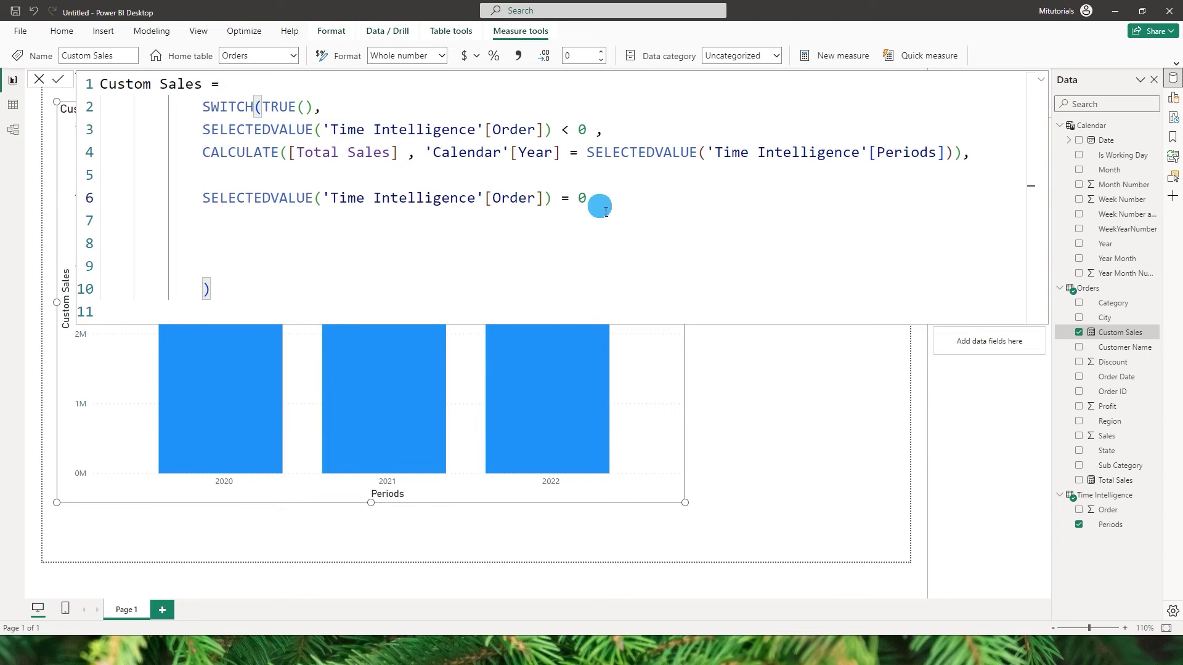
type("= 0 ,")
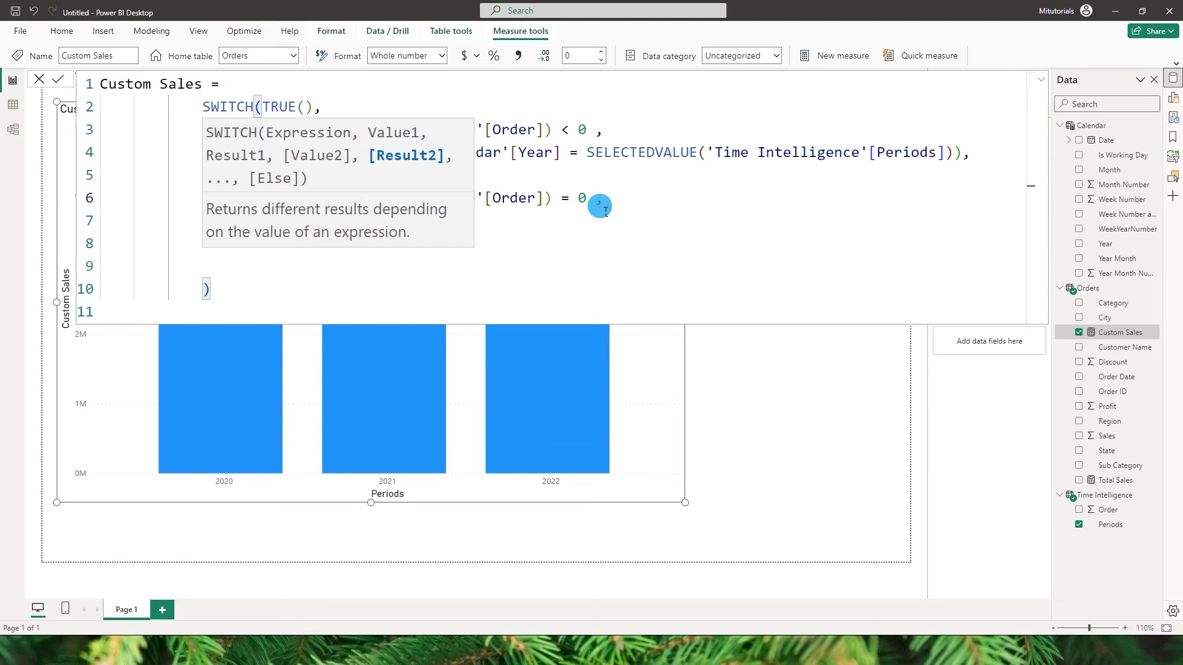
- Return CALCULATE([Total Sales], SAMEPERIODLASTYEAR('Calendar'[Date])) for it, commit, and reopen the formula
key("Return")
type("CALCULATE(")
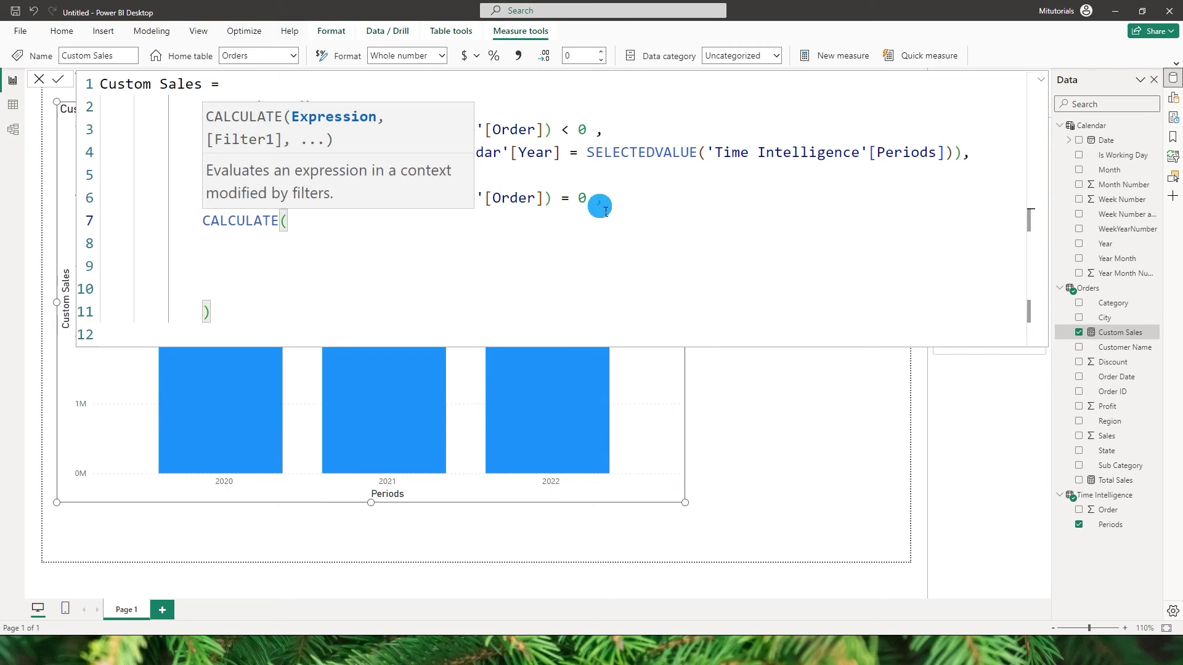
type("[Total Sales]")
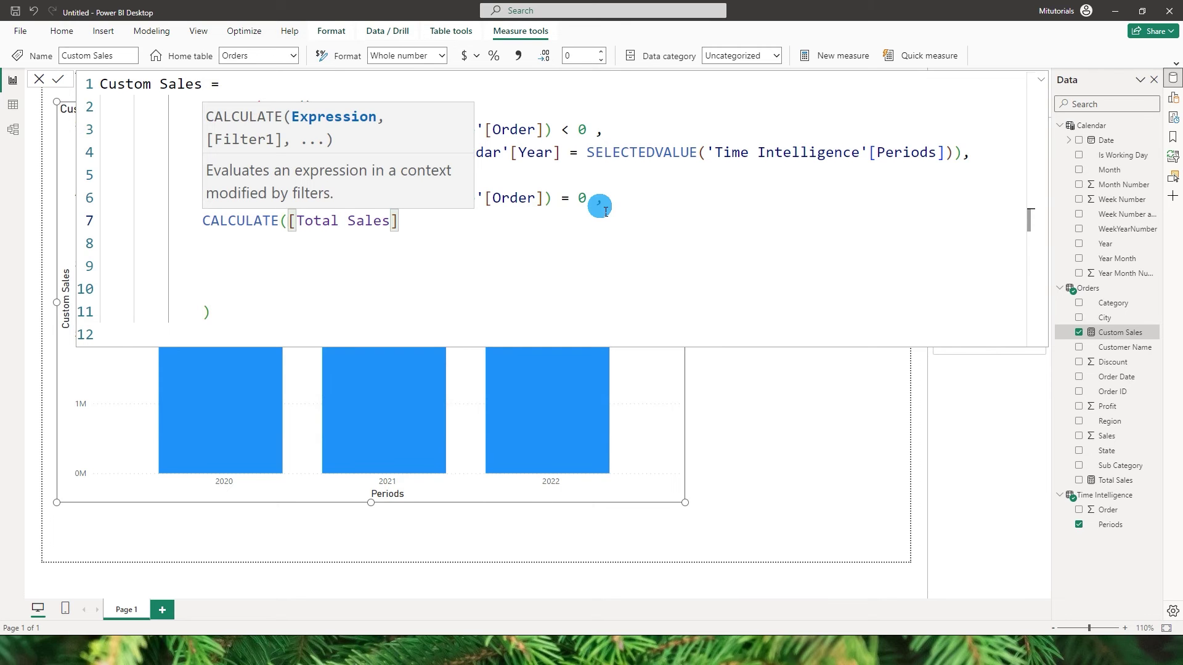
type(", ")
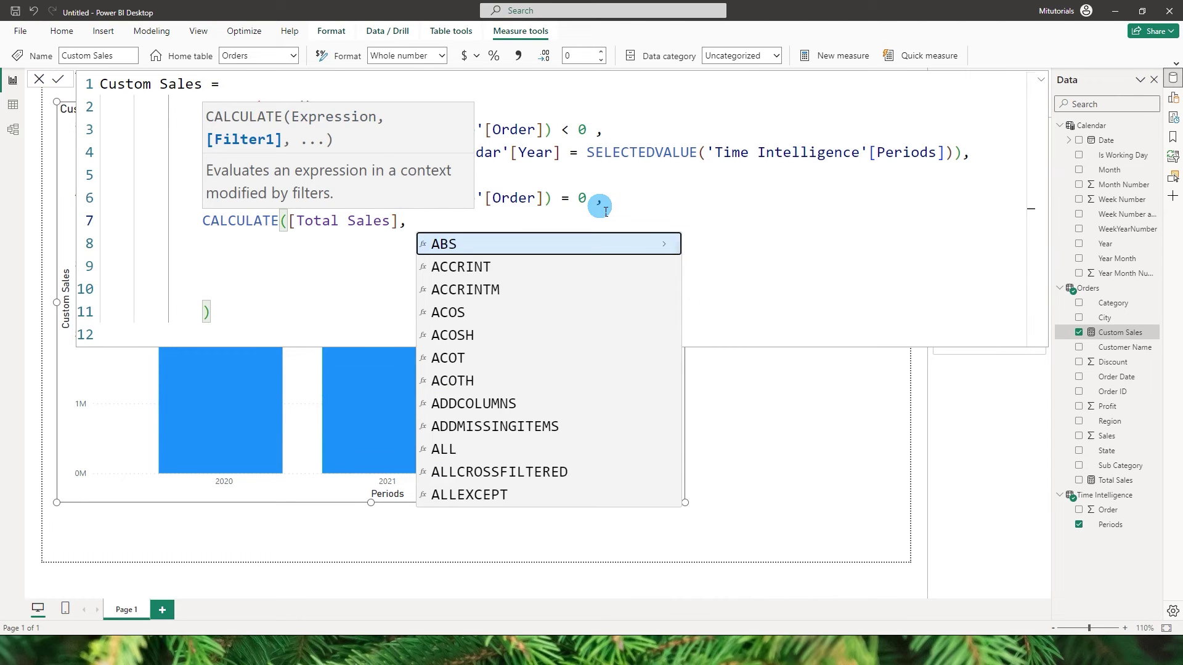
type("SAMEPERIODLASTYEAR(")
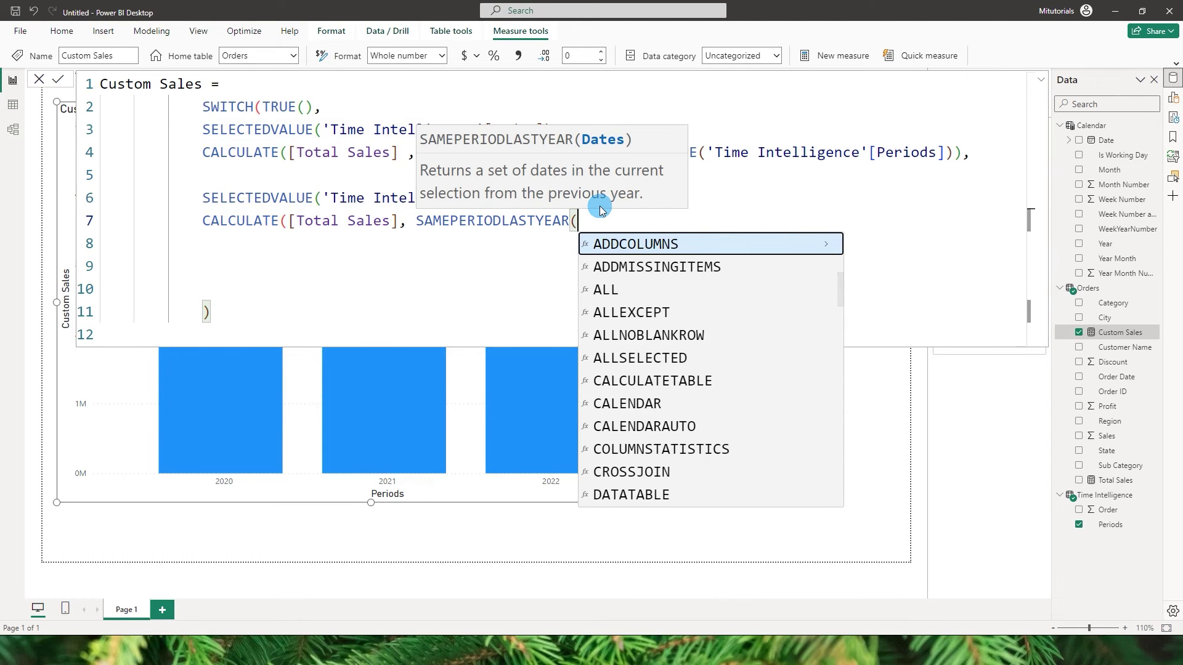
type("Da")
key("BackSpace")
key("BackSpace")
type("C")
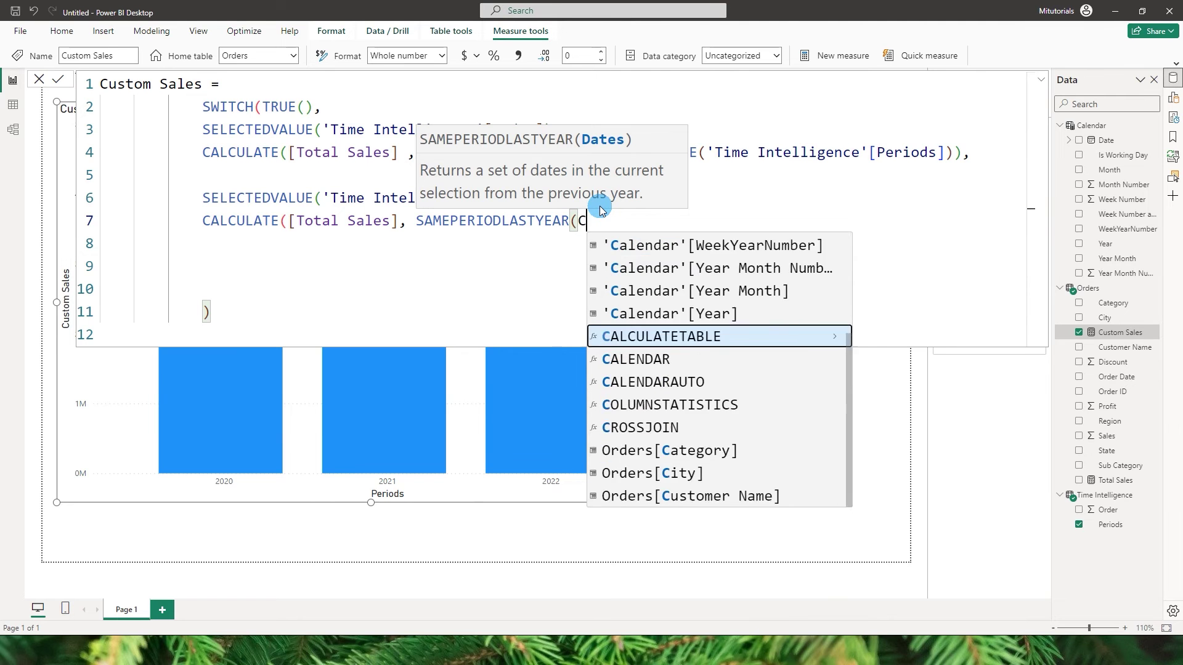
type("ale")
key("Down")
key("Tab")
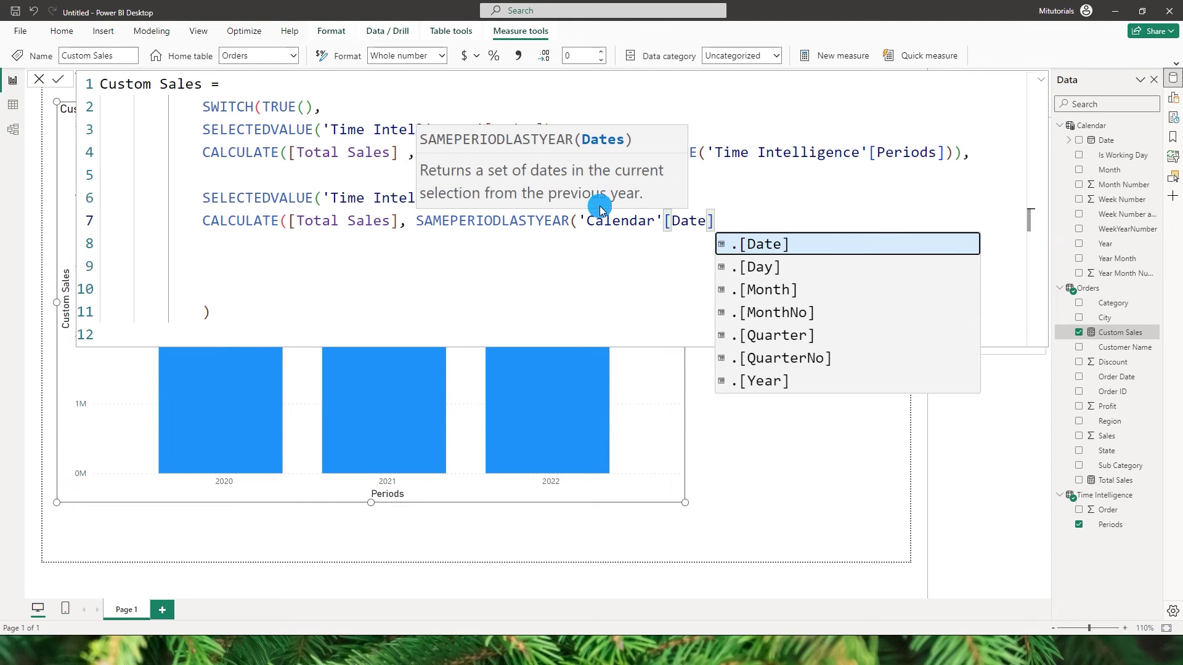
type("))")
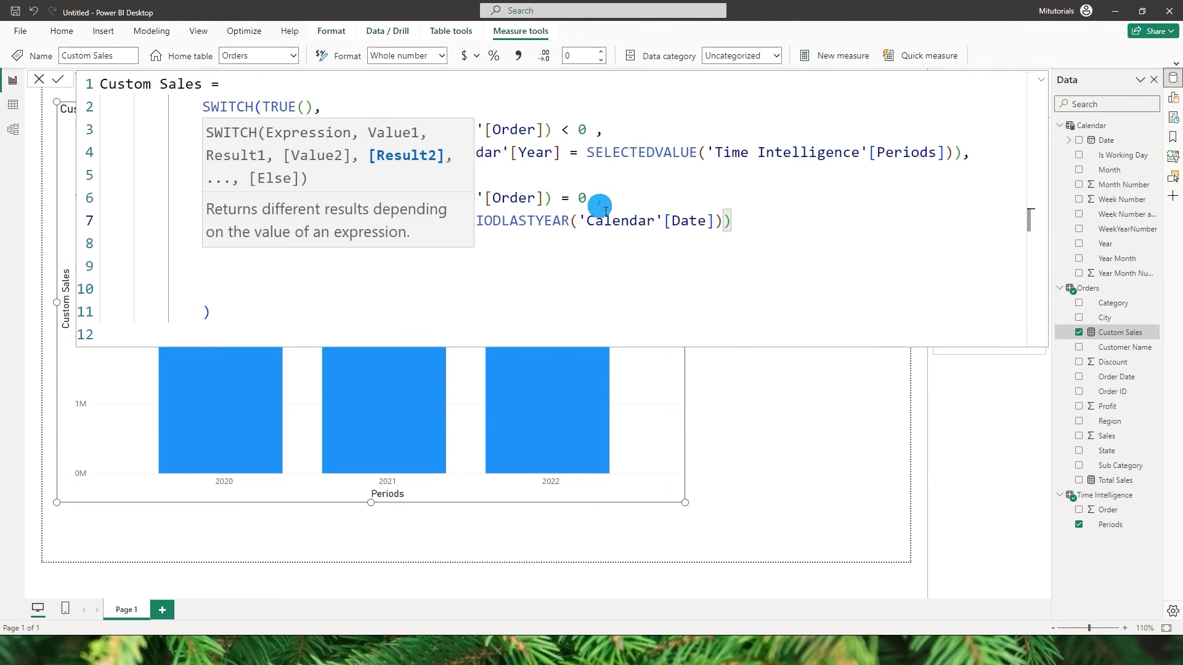
key("Return")
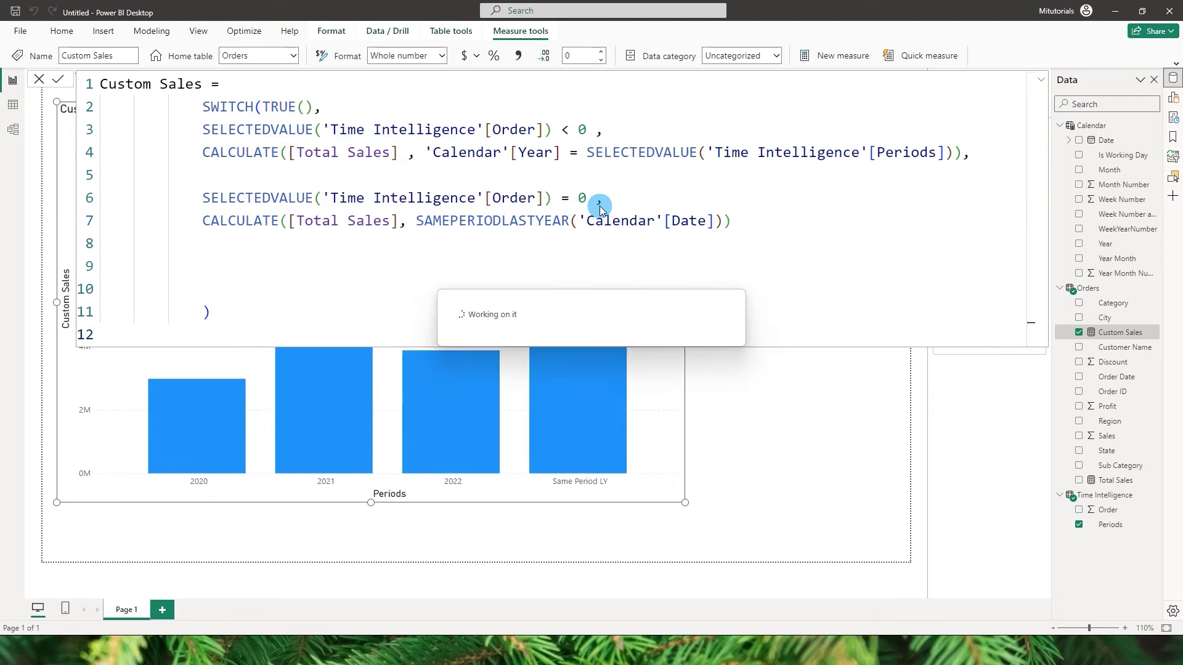
left_click(732, 416)
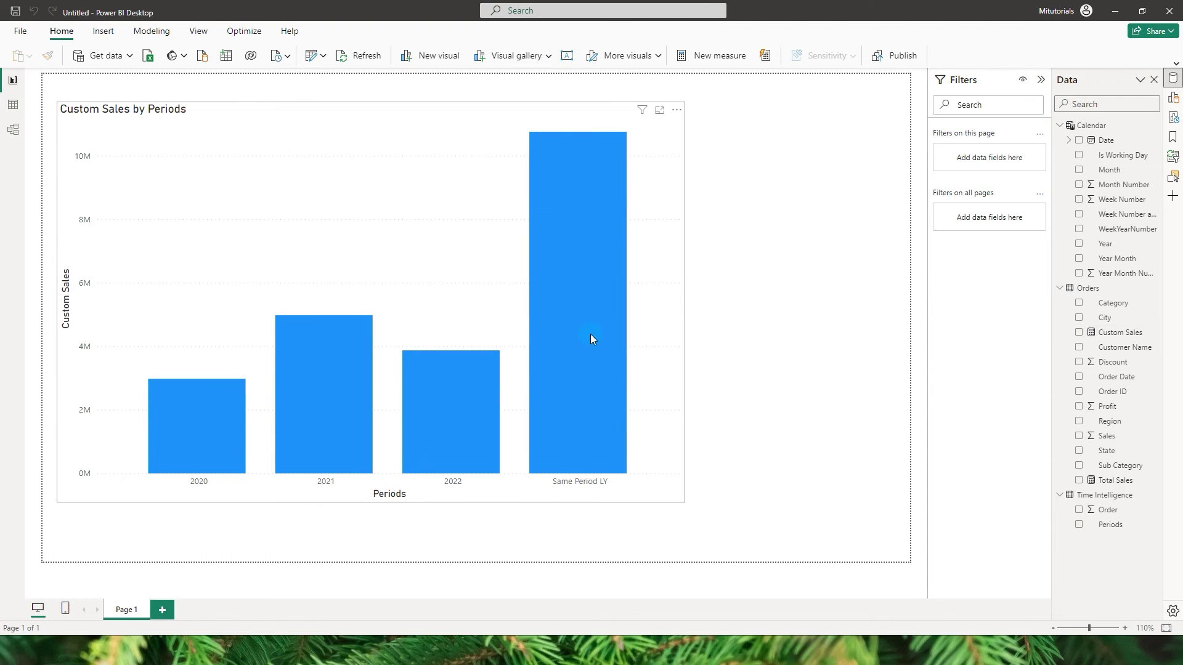
left_click(1118, 332)
left_click(753, 228)
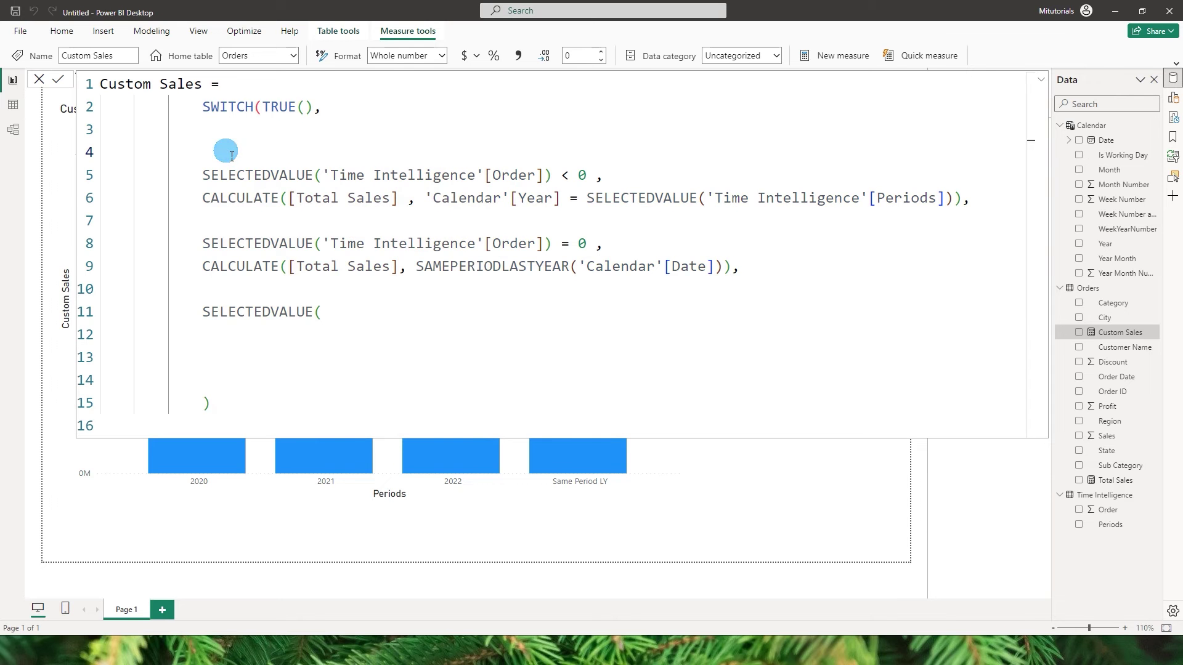
- Add a // Previous Year comment line above the first SWITCH branch
type("Previ")
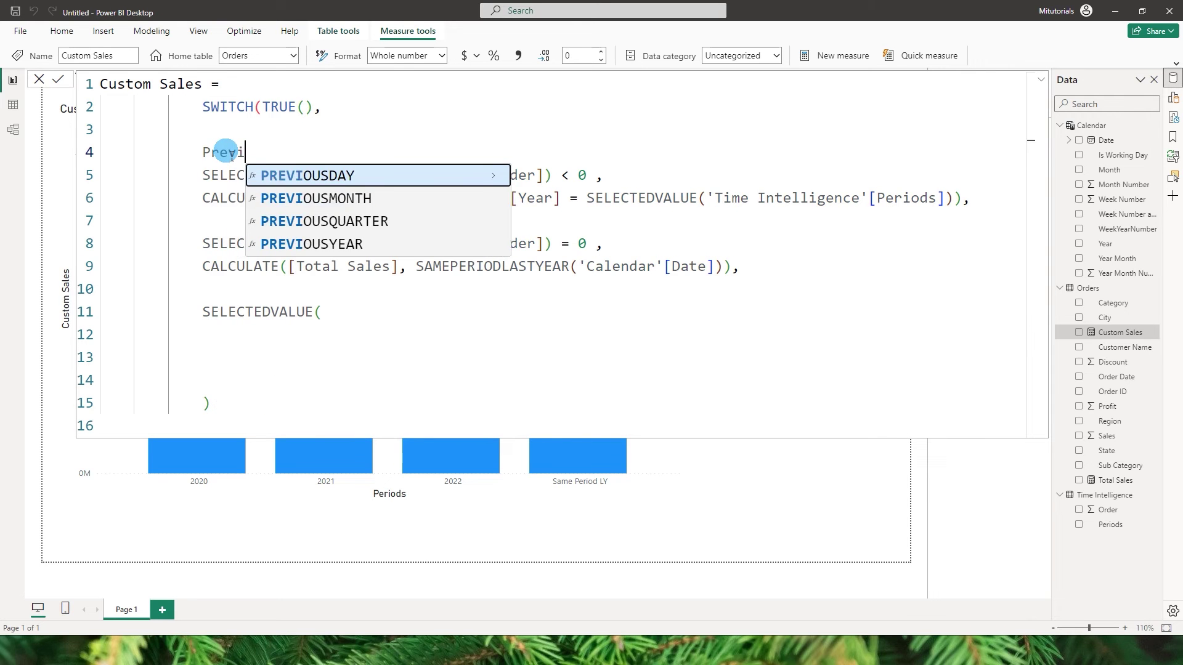
type("ous Year")
key("ctrl+shift+Left")
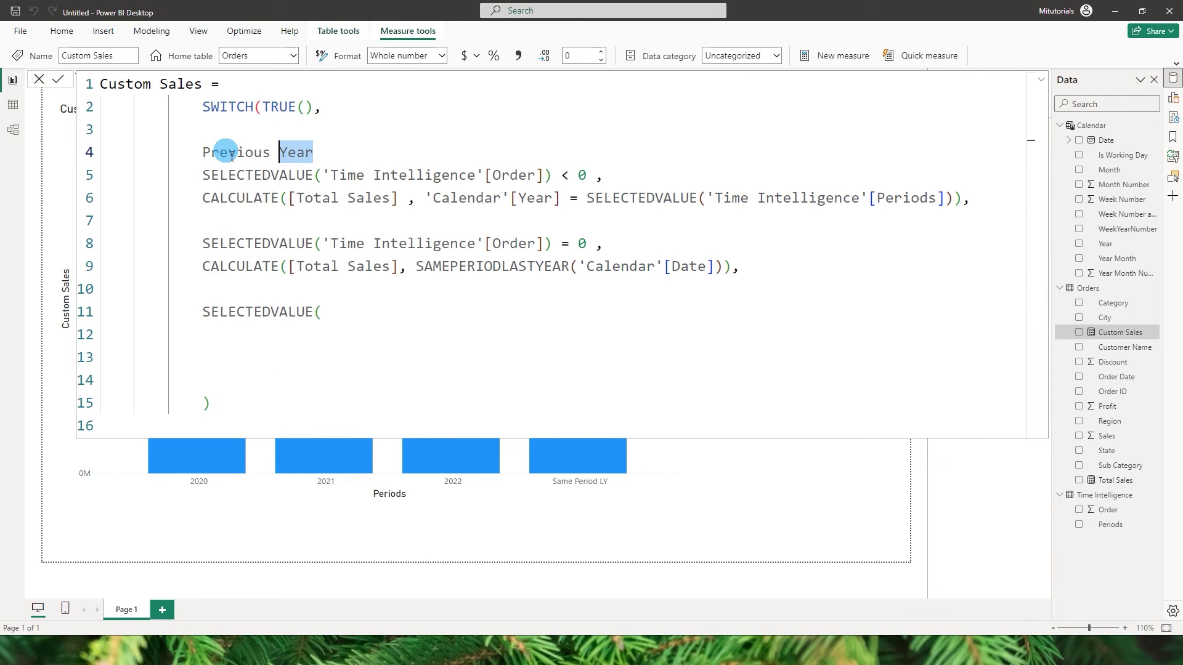
key("ctrl+shift+Left")
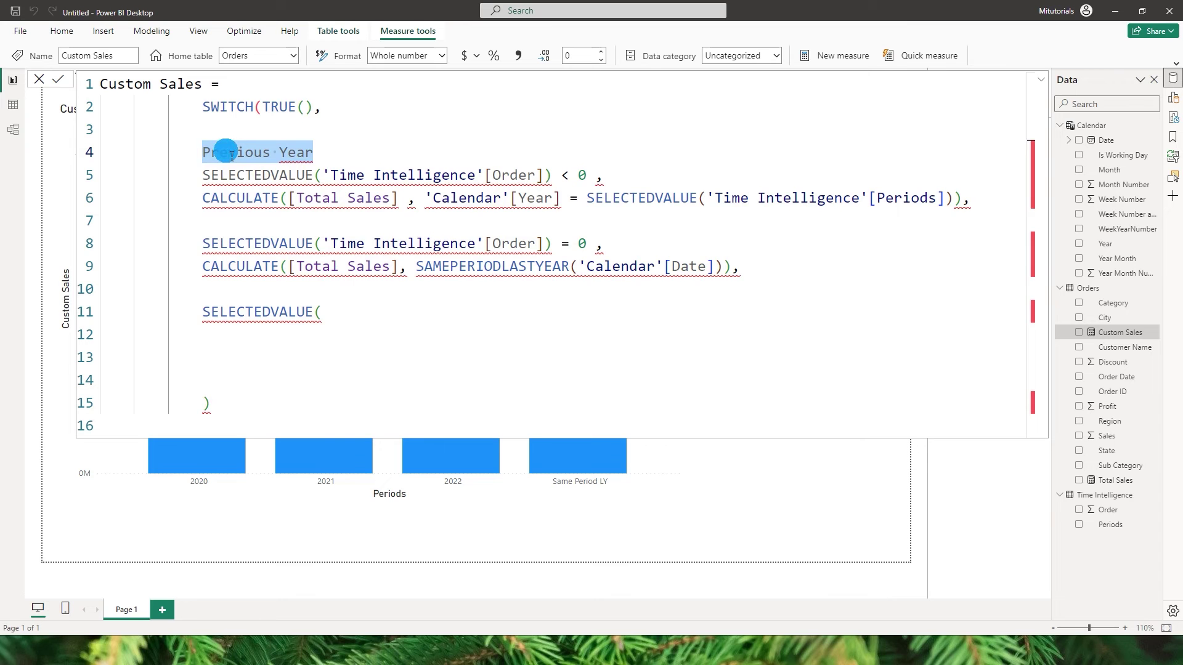
key("ctrl+slash")
left_click(402, 158)
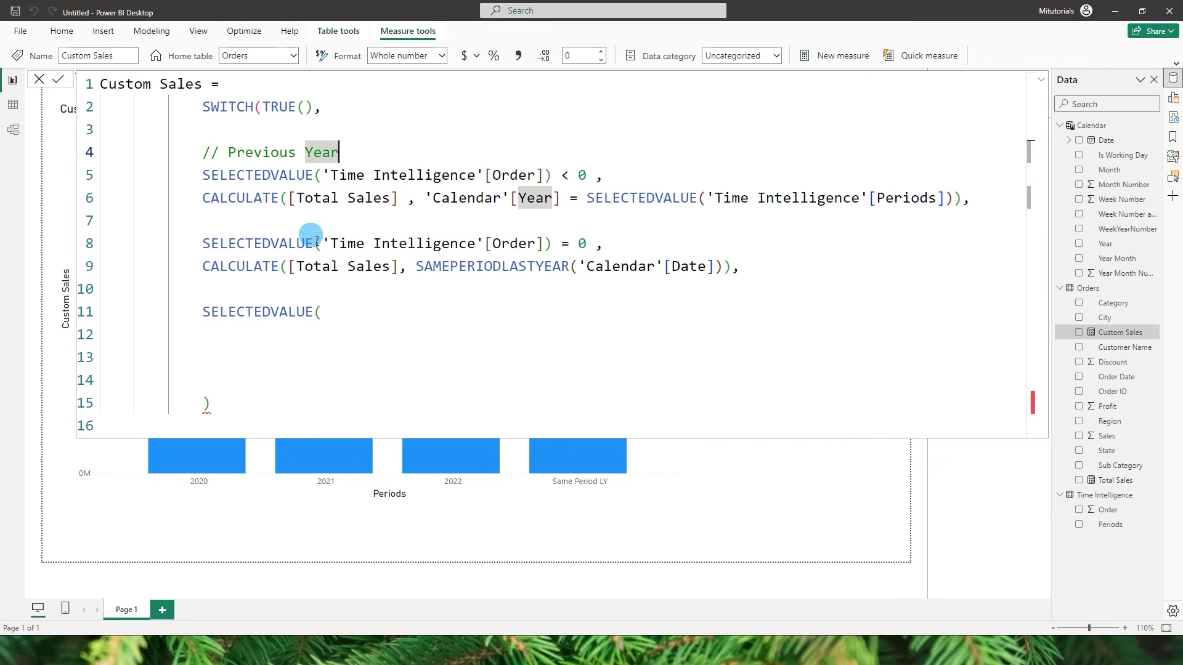
- Add a // Same Period Last Year comment and end that branch with a trailing comma
left_click(272, 219)
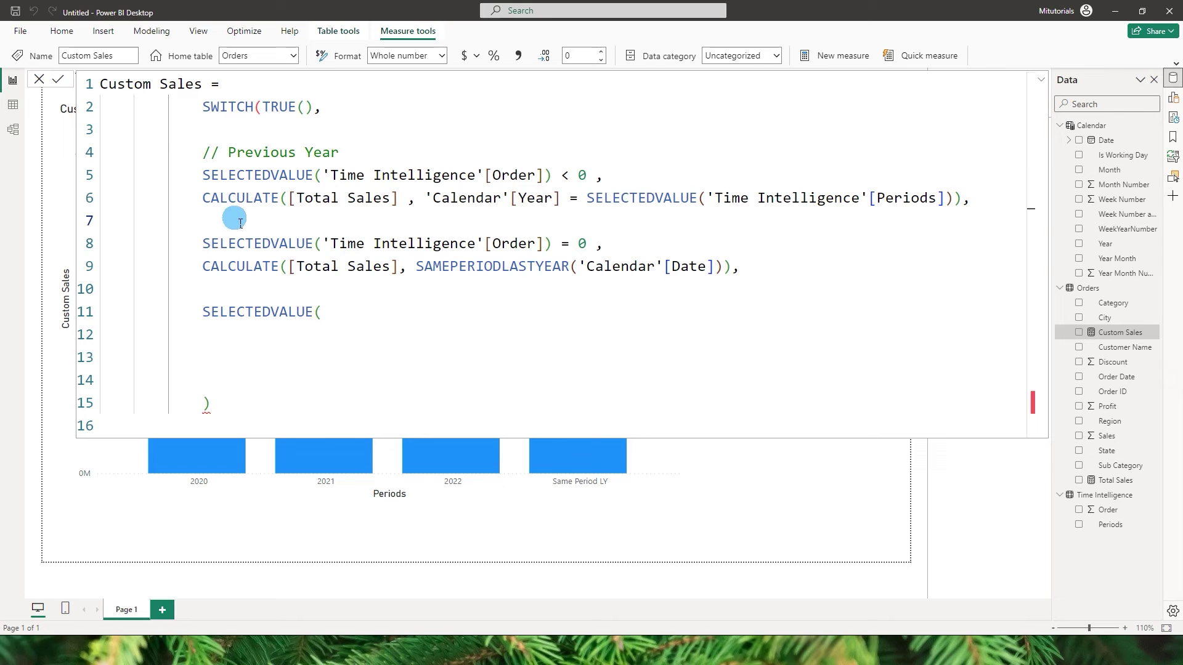
key("Tab")
key("Tab")
key("Tab")
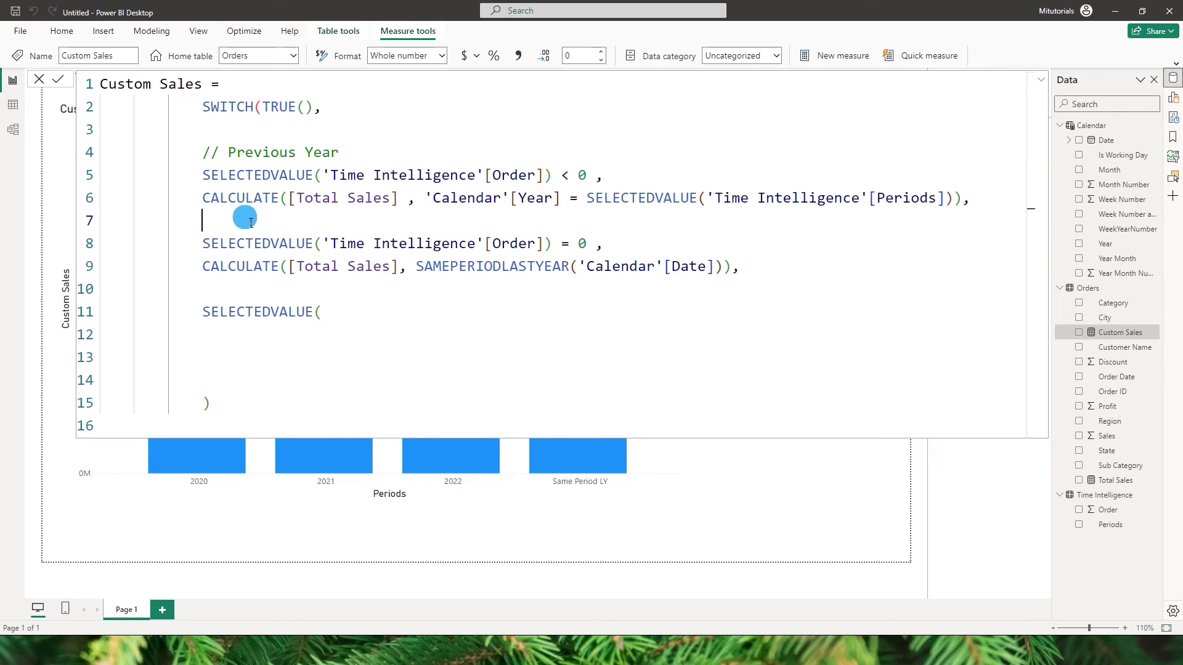
key("Return")
type("Same Period Last Year")
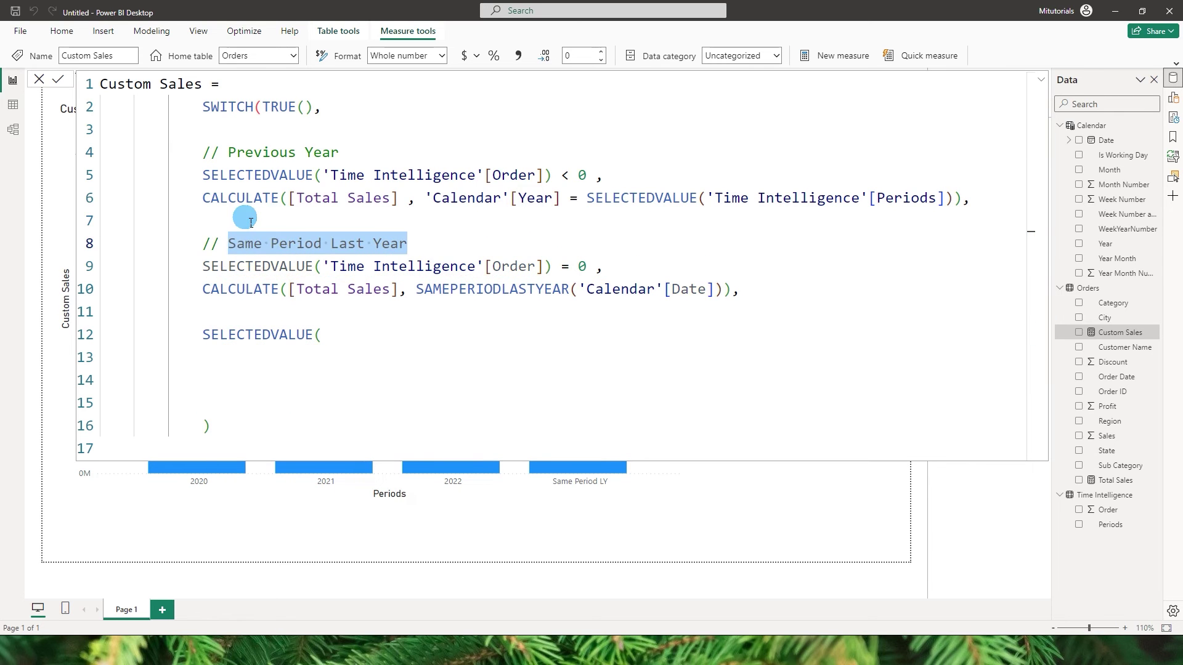
left_click(472, 252)
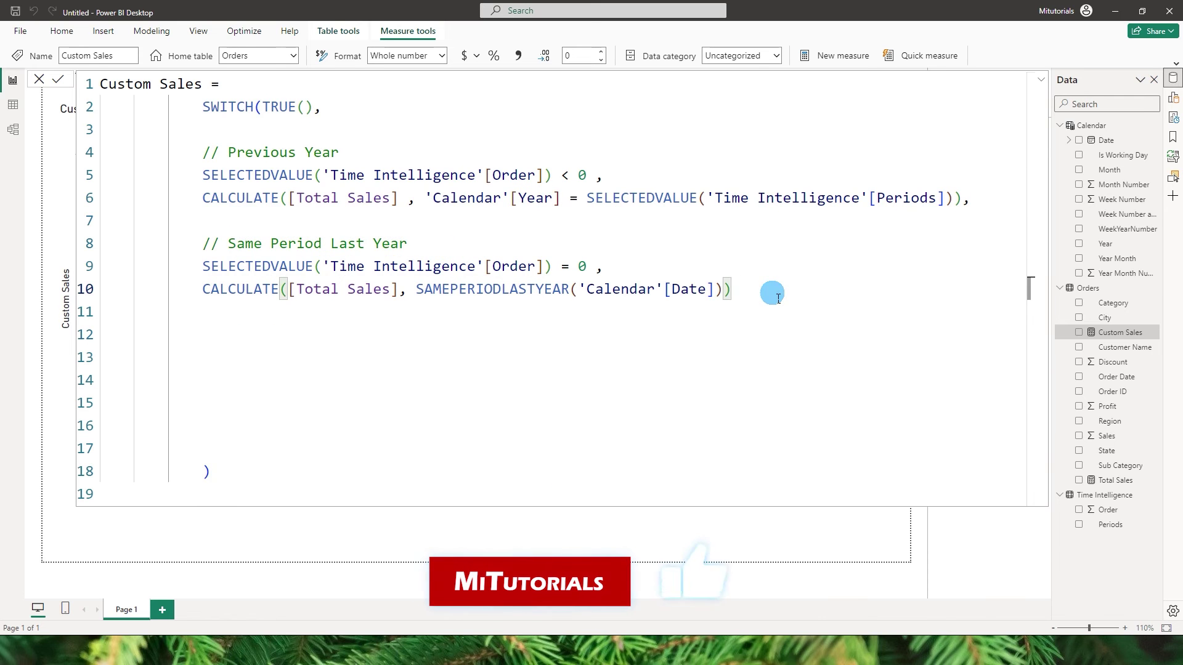
type("),")
key("Return")
key("Return")
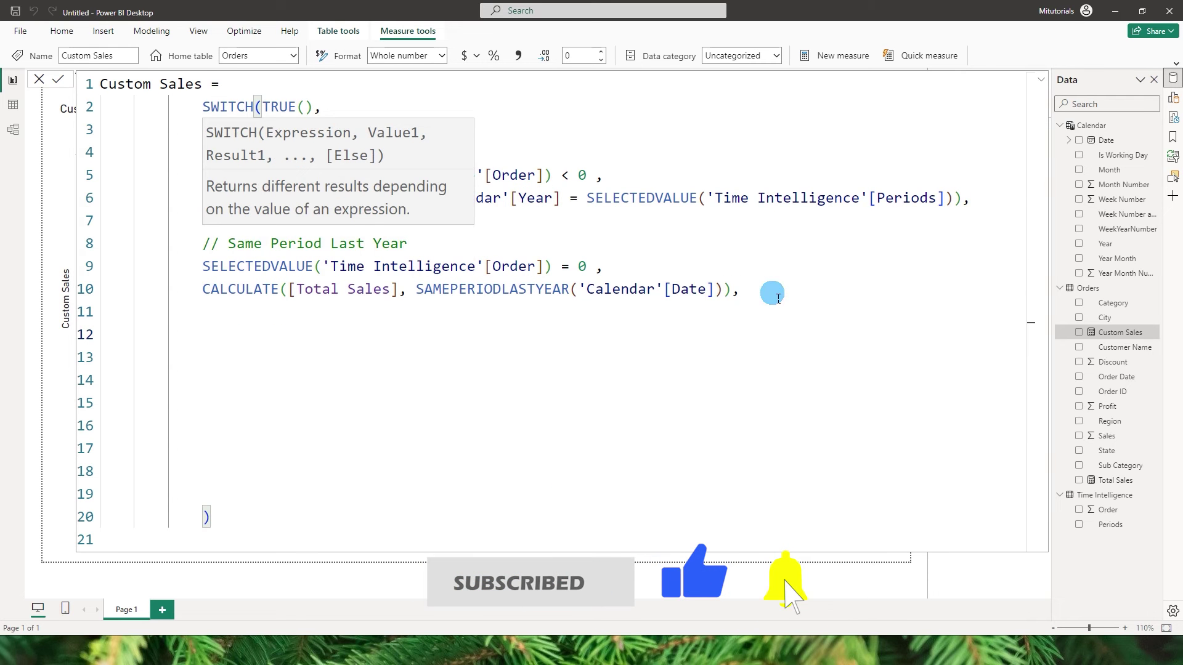
- Add a // Months comment line to the Custom Sales formula
type("Months")
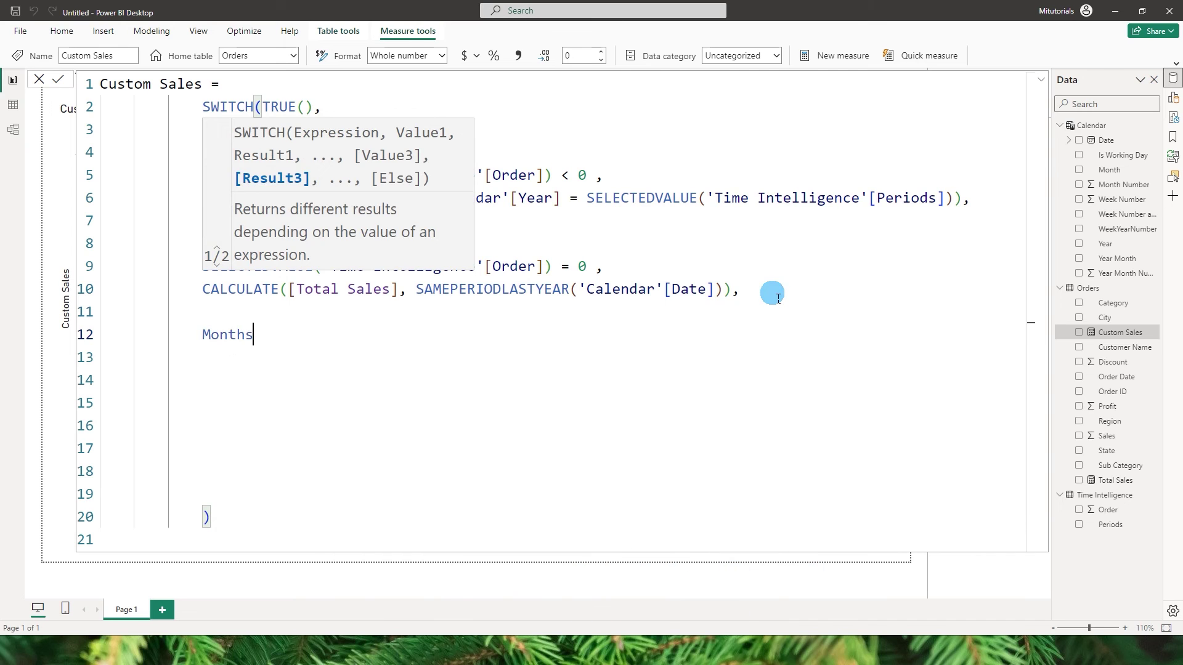
key("shift+Home")
key("ctrl+slash")
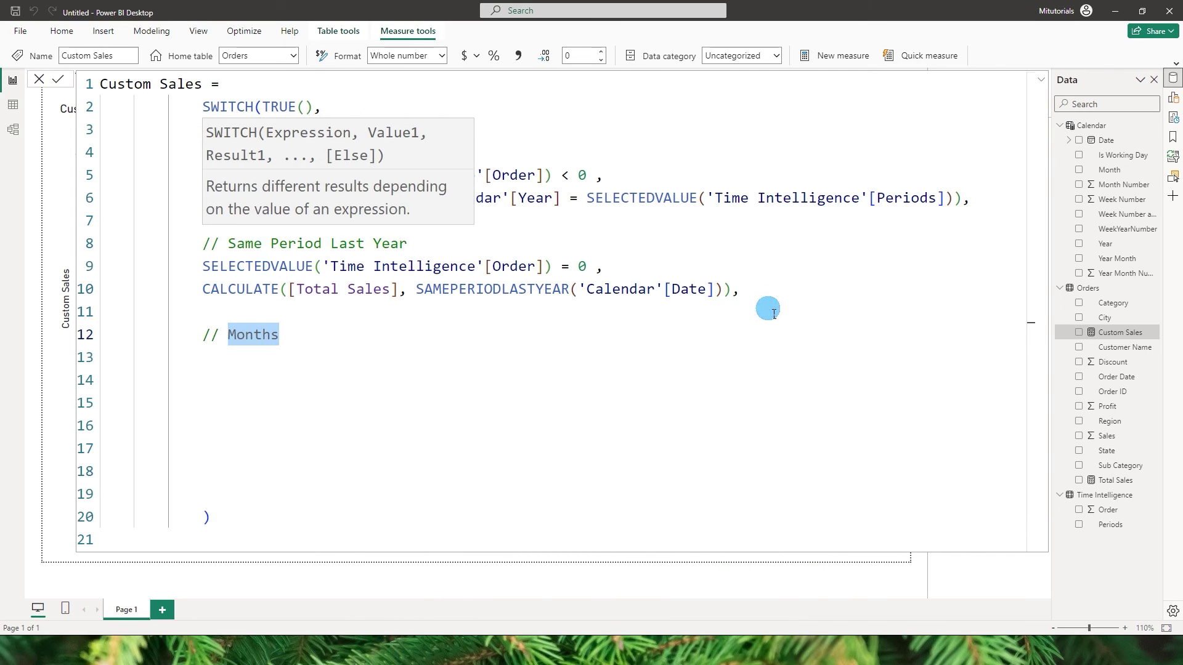
left_click(269, 365)
left_click(336, 344)
key("Return")
- Write the Months condition: SELECTEDVALUE('Time Intelligence'[Order]) > 0 && SELECTEDVALUE('Time Intelligence'[Order]) < 13
type("Sel")
key("Down")
key("Down")
key("Up")
key("Down")
key("Down")
key("Down")
key("Tab")
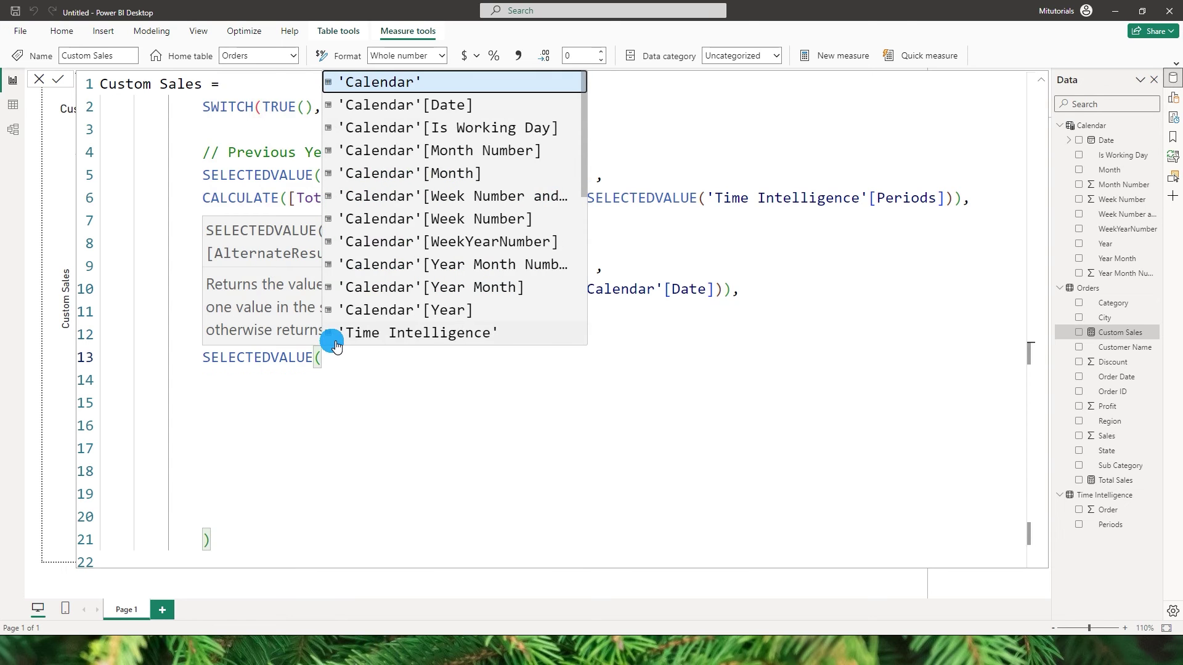
scroll(335, 344, "down", 5)
scroll(333, 342, "up", 5)
type("Time")
key("Down")
key("Tab")
type(") ")
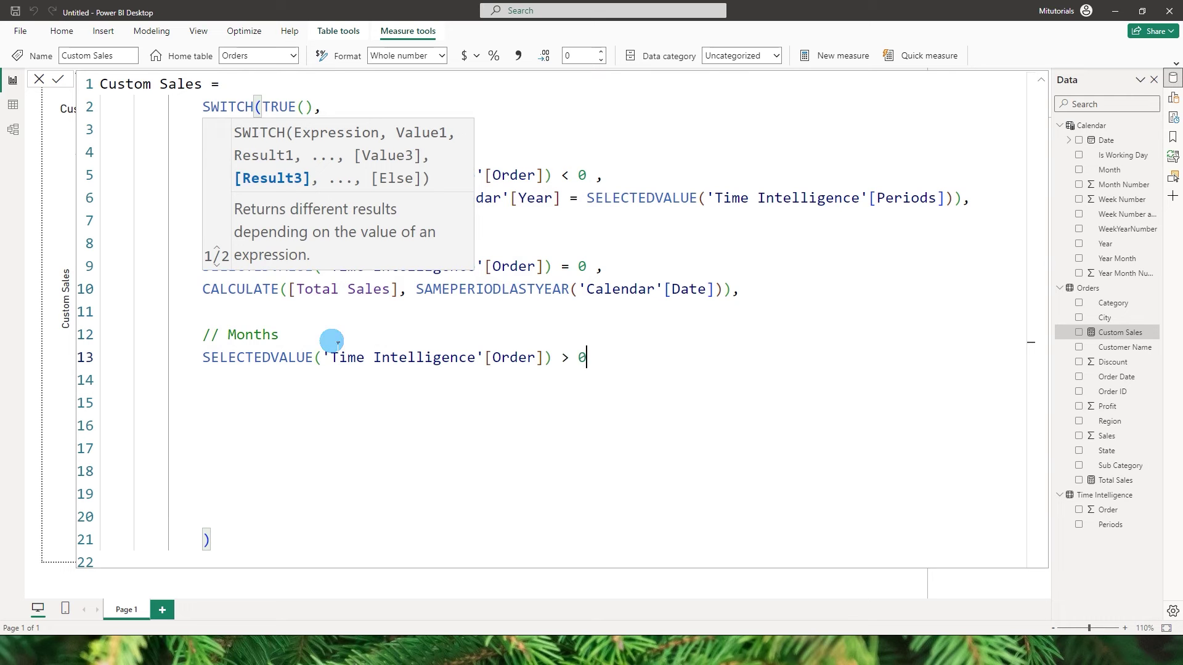
type("> 0 && Sel")
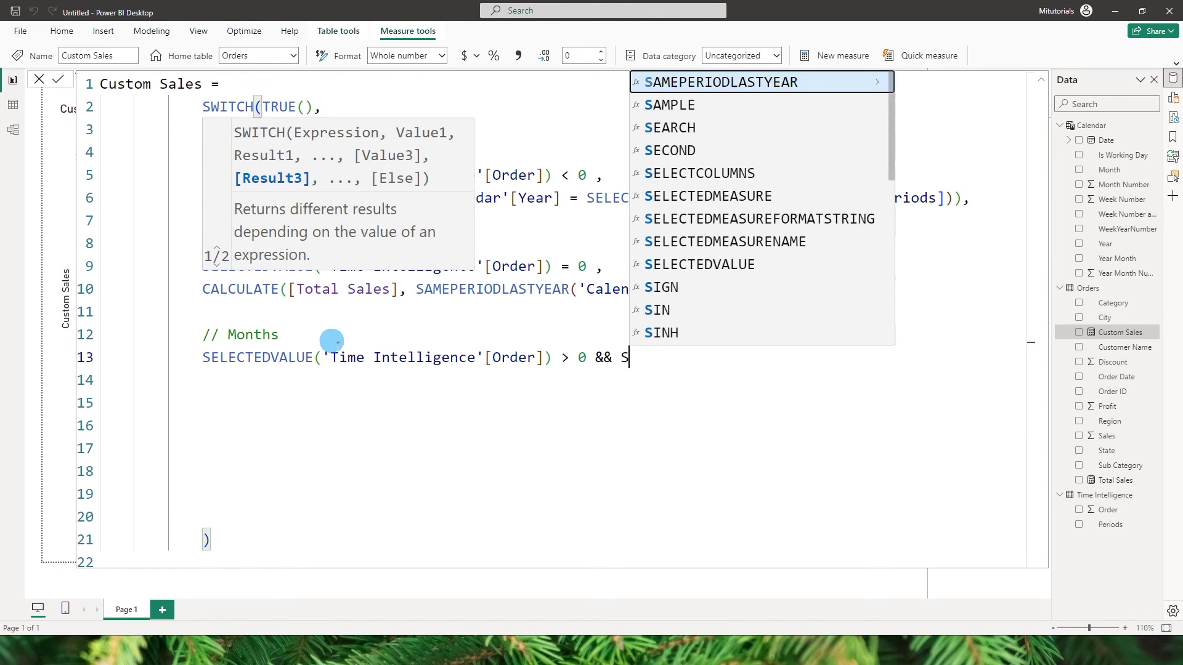
key("Down")
key("Down")
key("Down")
key("Down")
key("Tab")
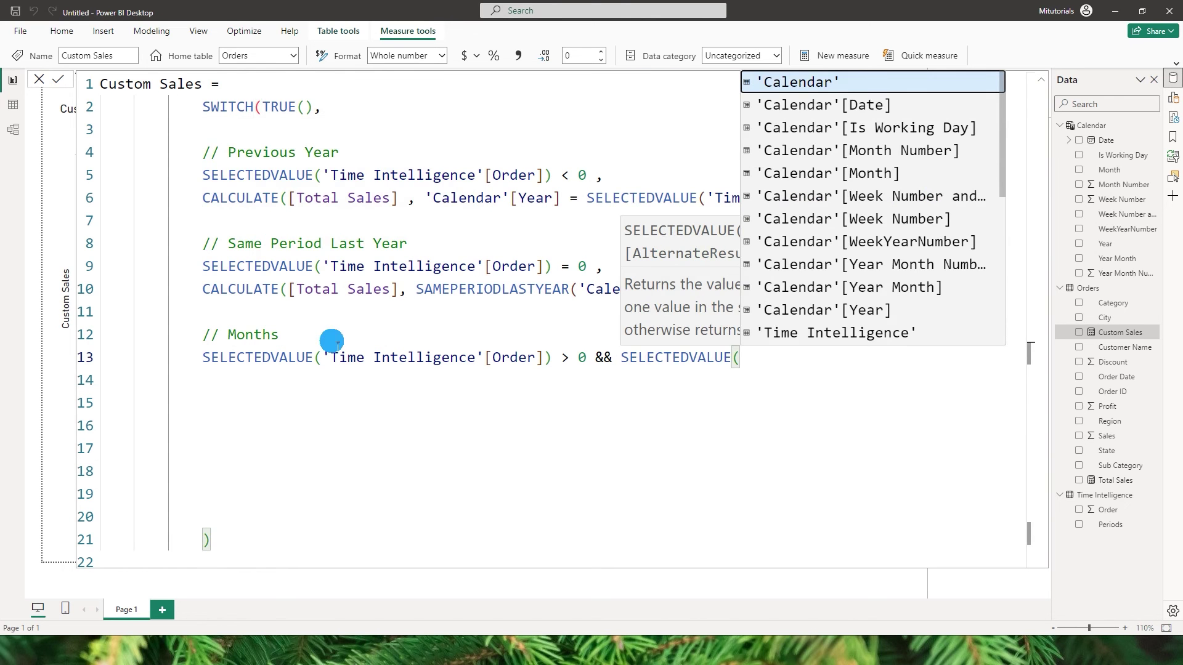
type("'Tim")
key("Down")
key("Down")
key("Up")
key("Tab")
type(") <")
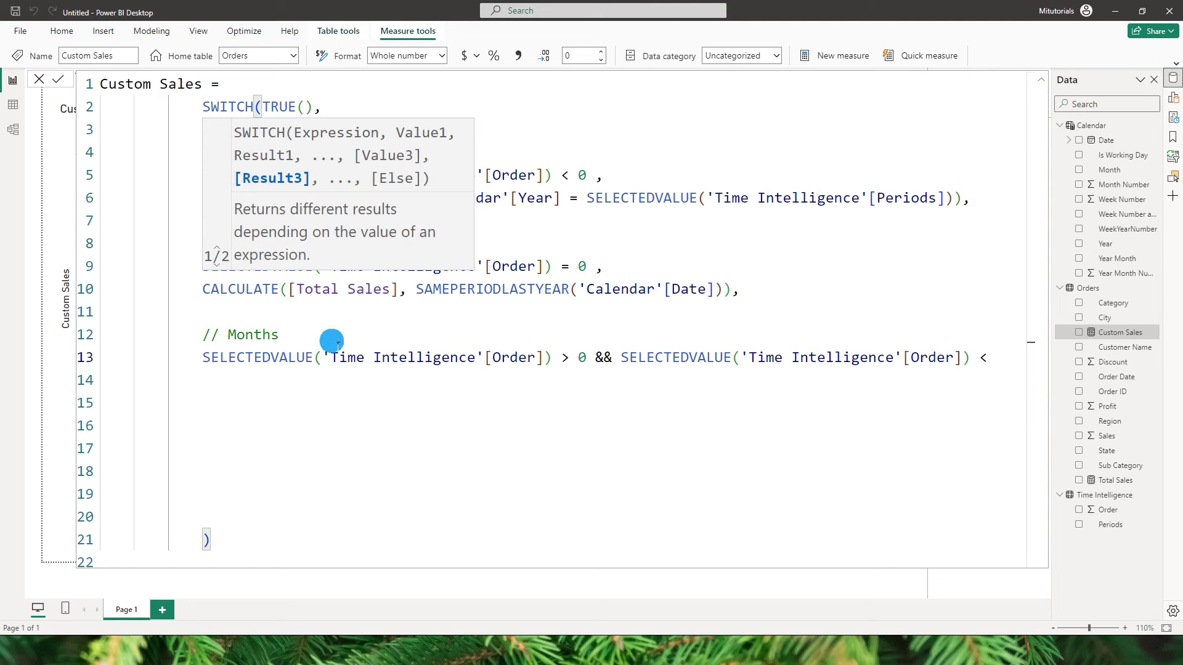
type(" 13,")
key("Return")
- Return CALCULATE([Total Sales], FILTER('Calendar', Month Number = MAX('Time Intelligence'[Order])))
type("Ca")
key("Tab")
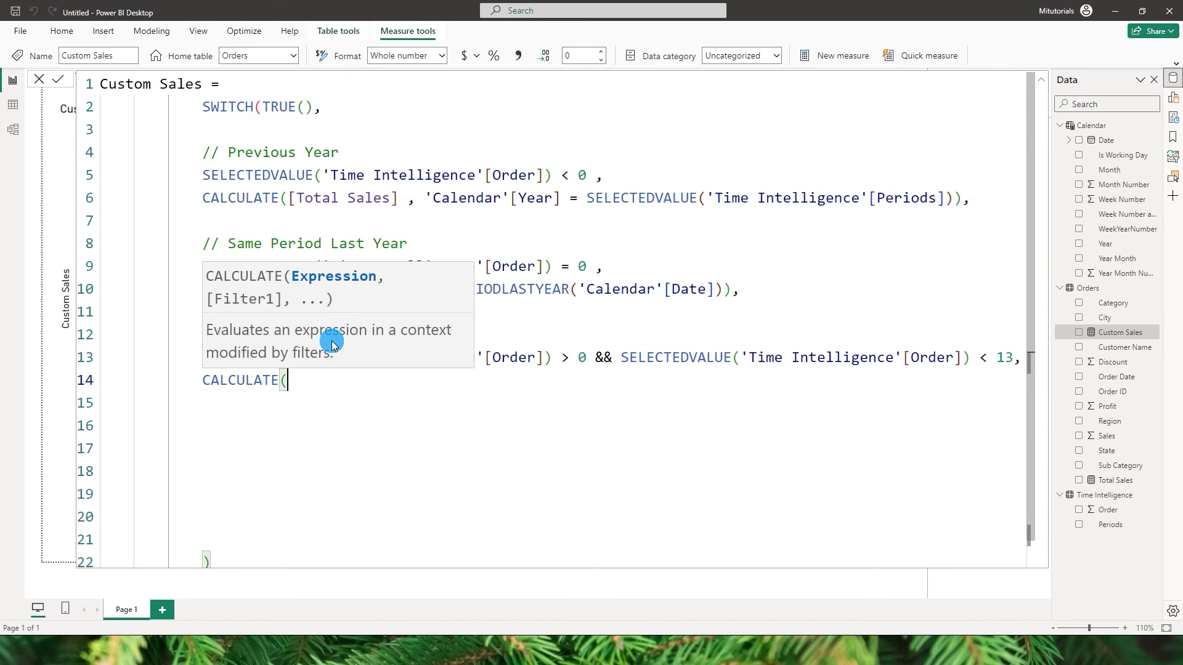
type("Total")
key("Tab")
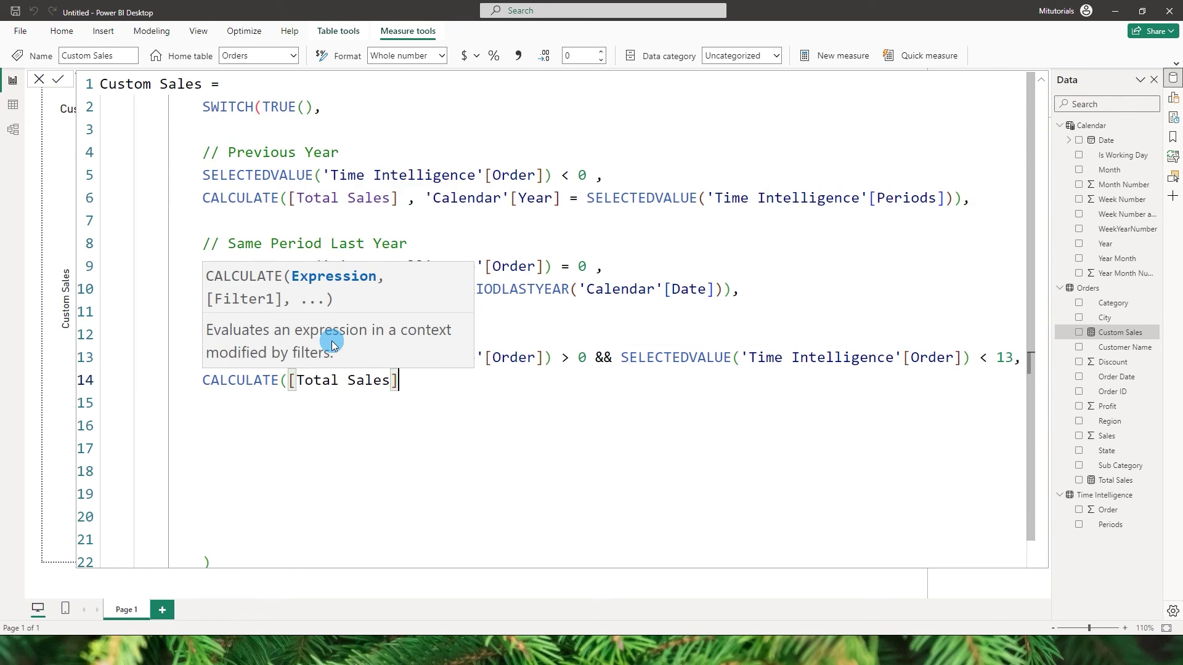
type(", FILTER('")
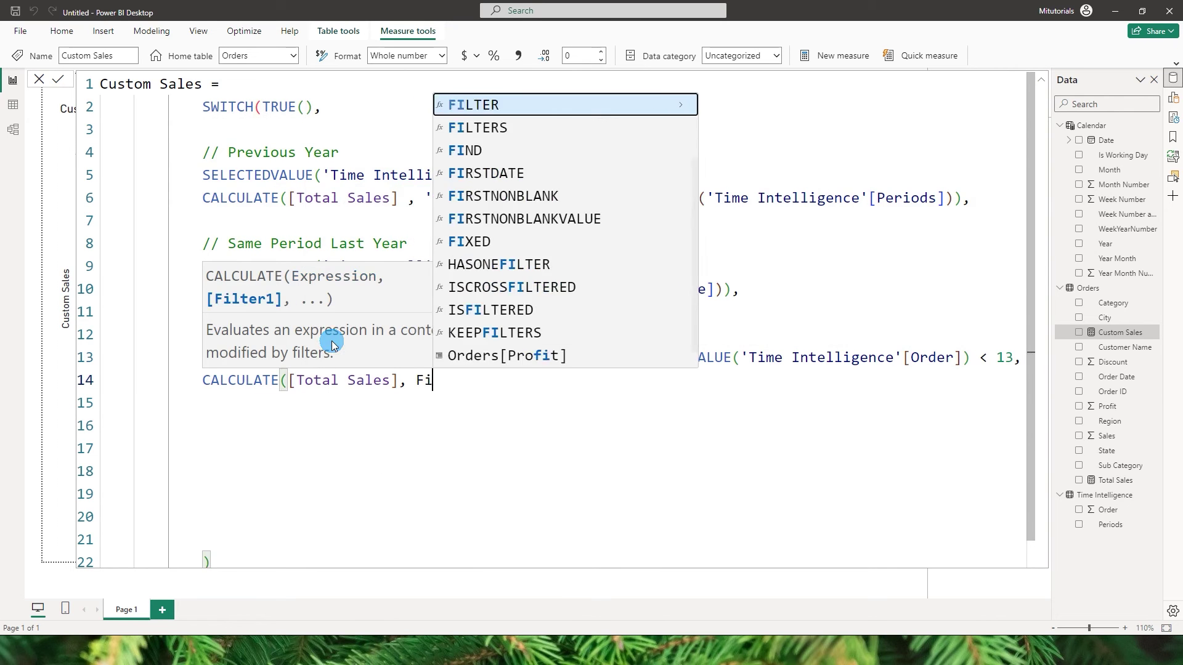
type("Cale")
key("Tab")
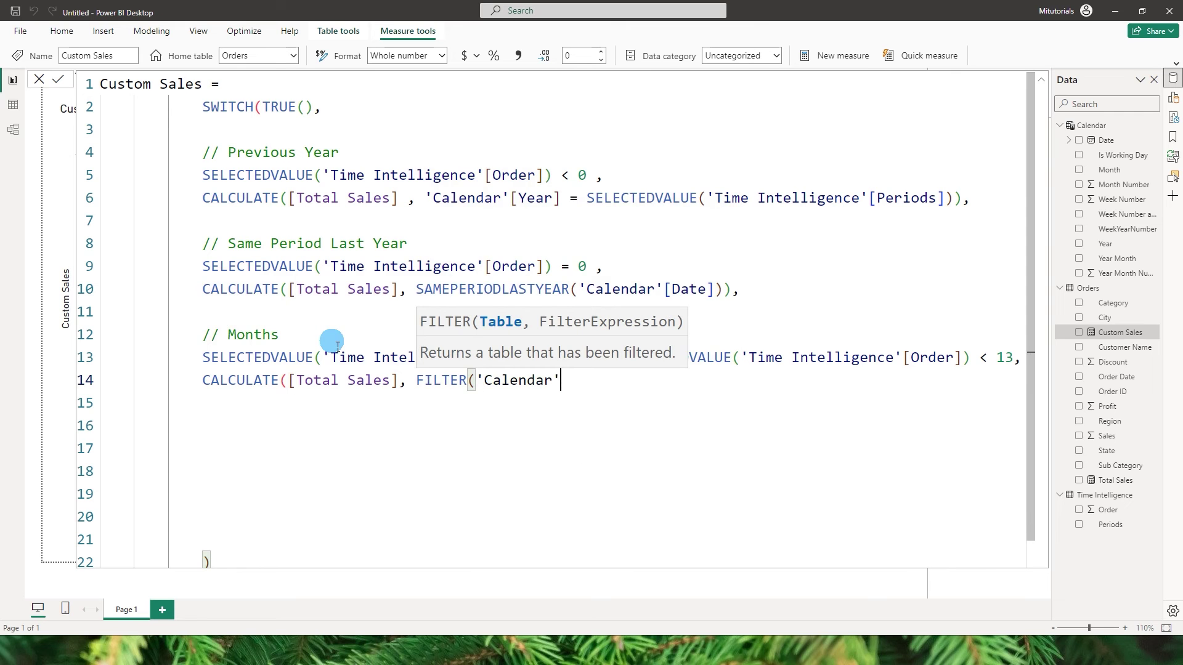
type(",")
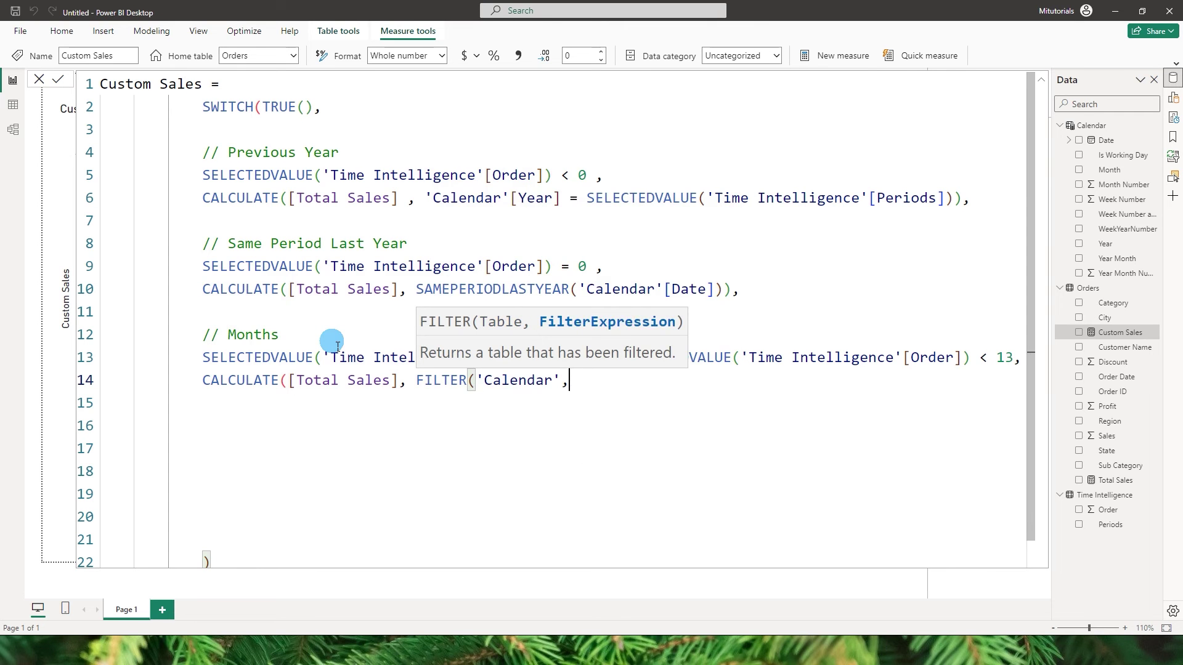
type("Month")
key("Up")
key("Up")
key("Up")
key("Up")
key("Up")
key("Up")
key("Up")
key("Tab")
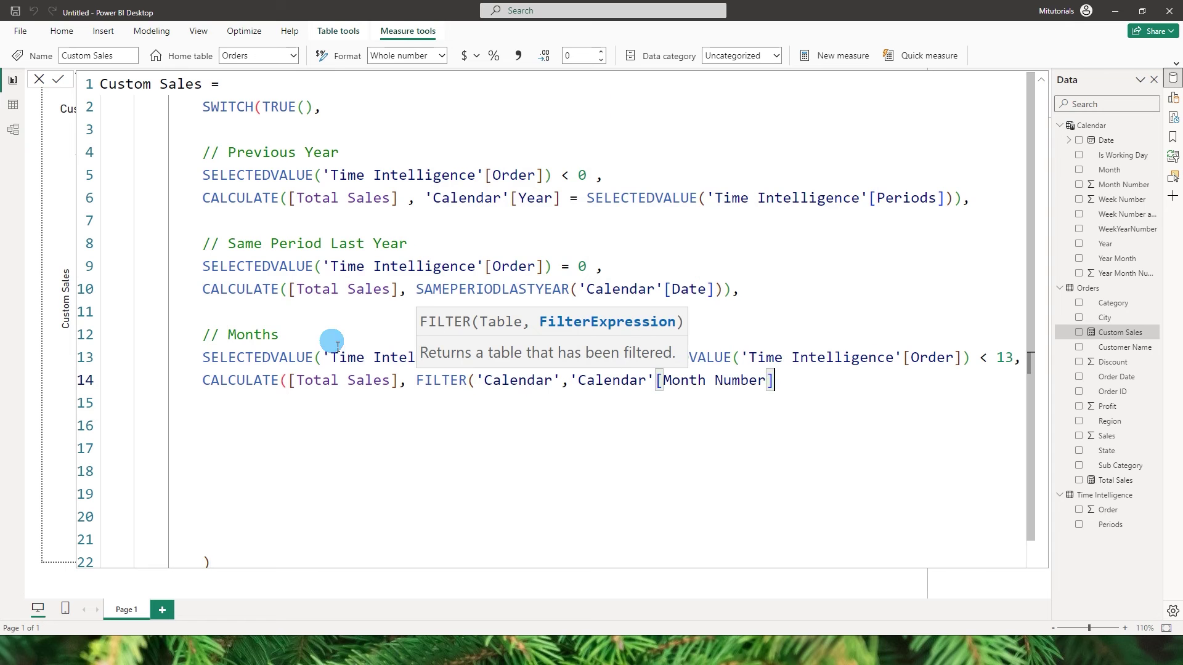
type("= Max")
key("Tab")
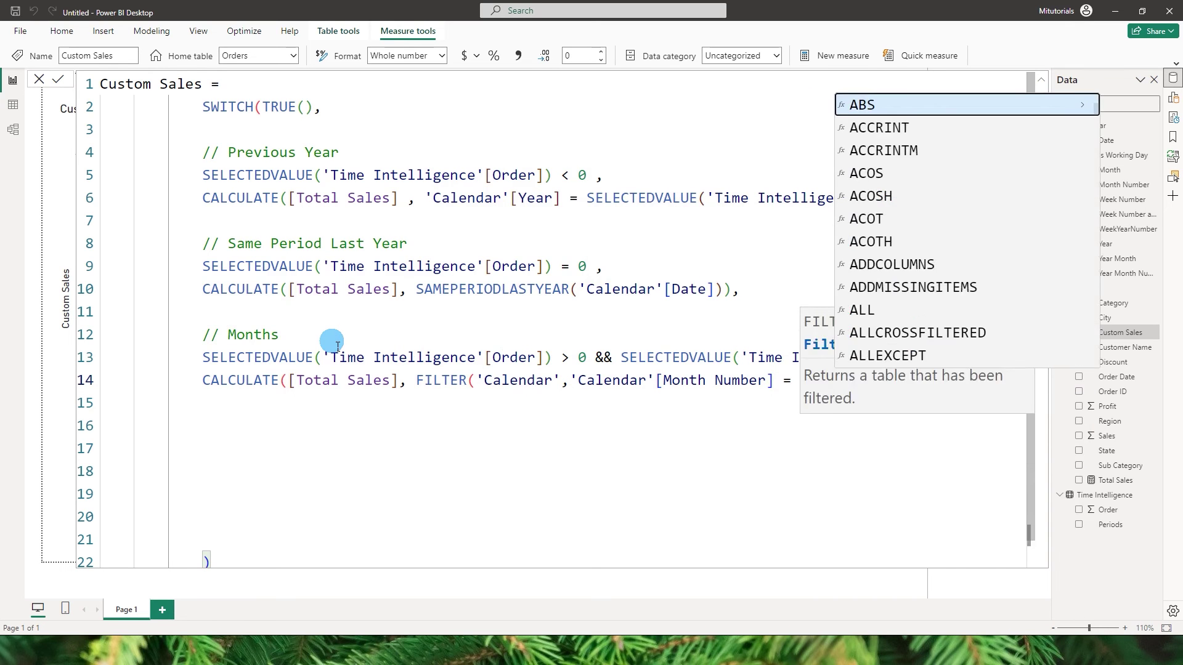
type("Tim")
key("Up")
key("Up")
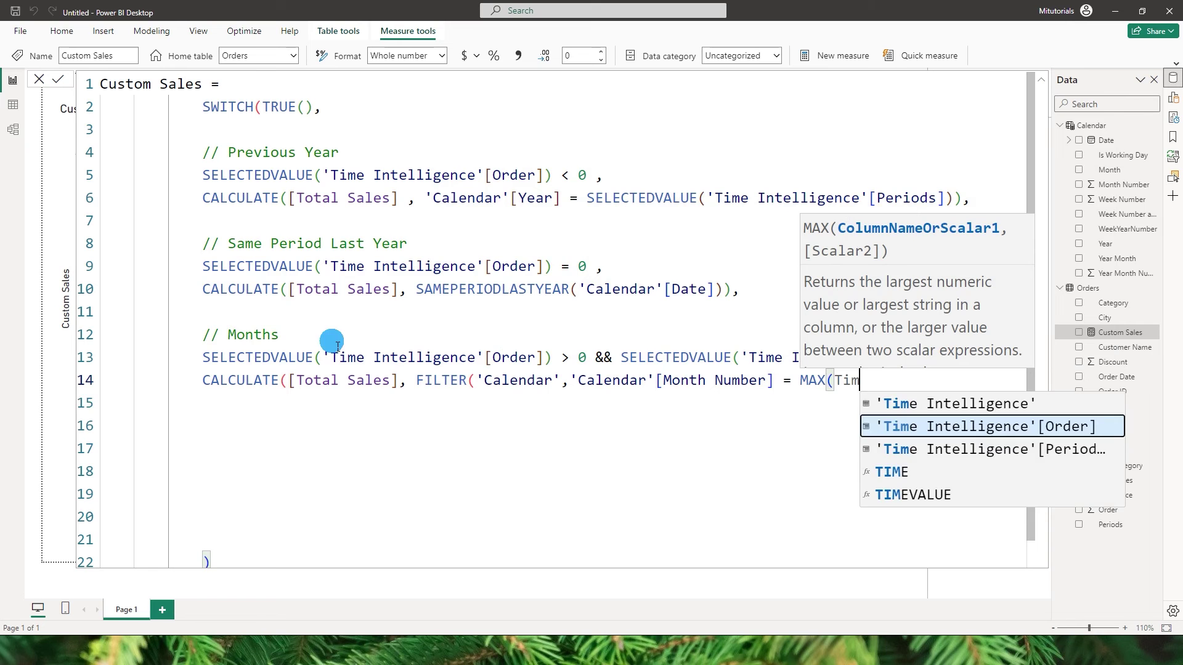
key("Tab")
type(")")
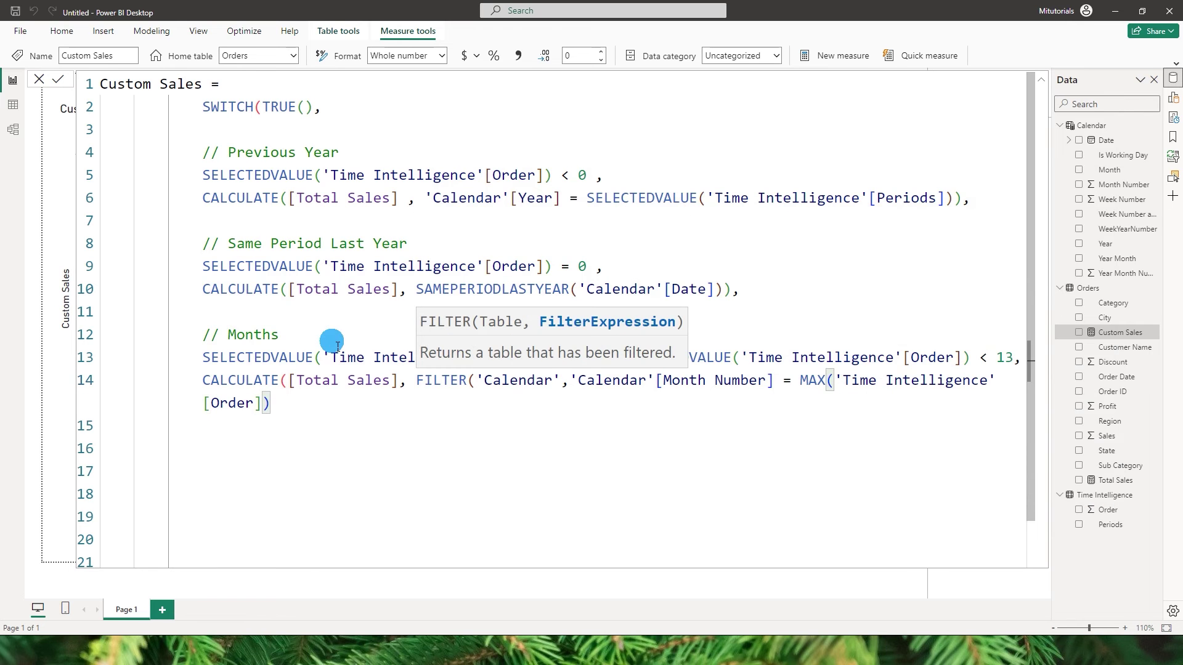
type(")")
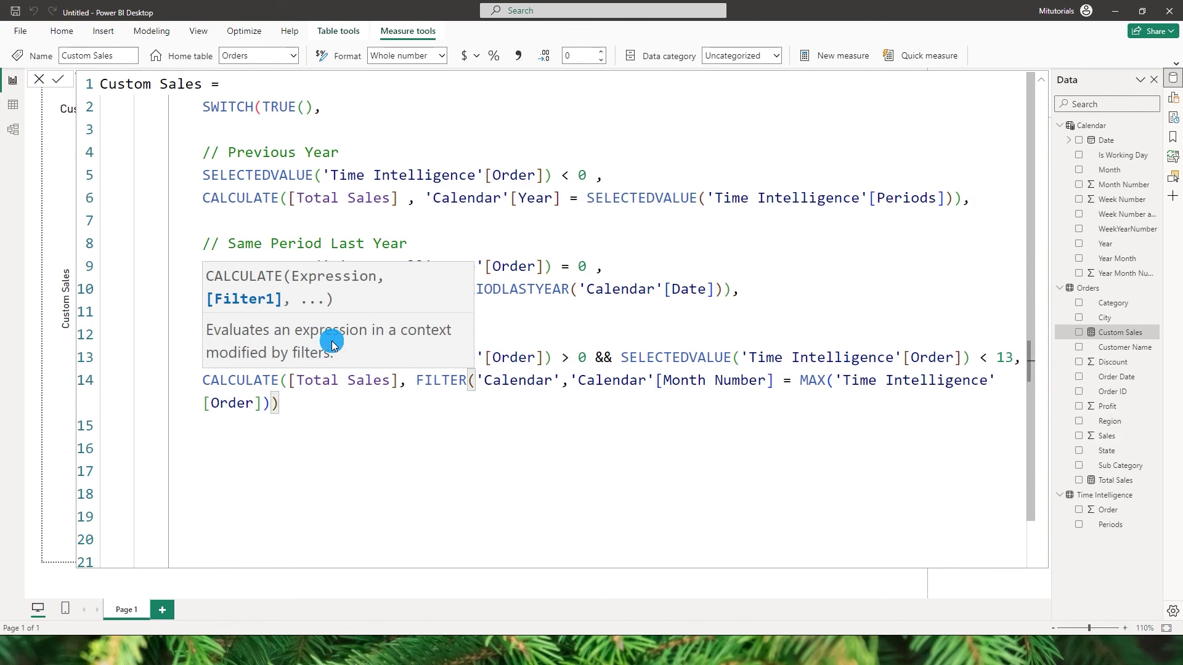
type(")")
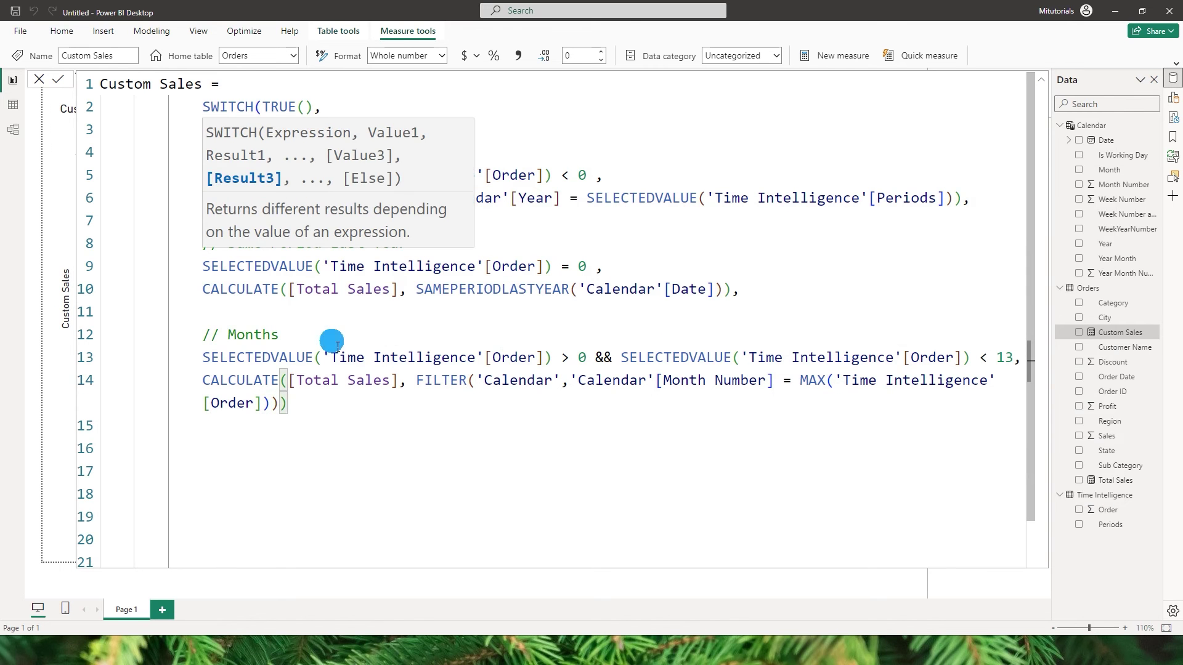
key("Return")
key("Return")
scroll(318, 361, "down", 1)
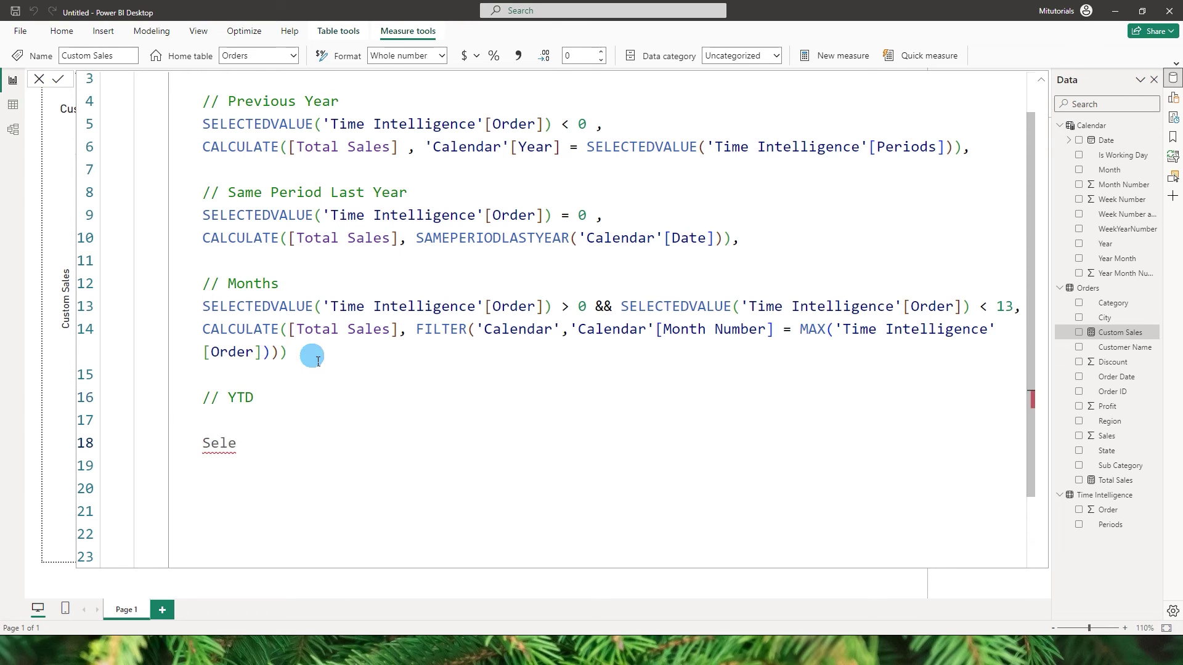
- Add a comma after the Months branch and write the YTD condition on 'Time Intelligence'[Order] = 13
left_click(318, 361)
type(",")
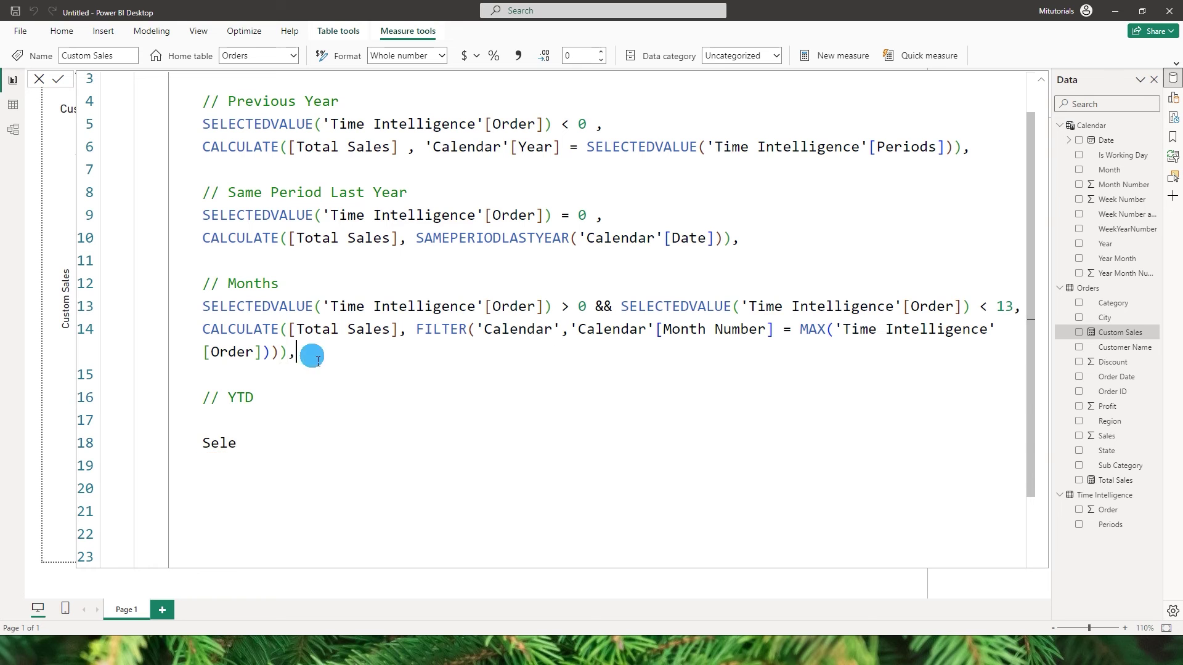
left_click(258, 443)
type("ct")
key("Down")
key("Down")
key("Down")
key("Down")
key("Tab")
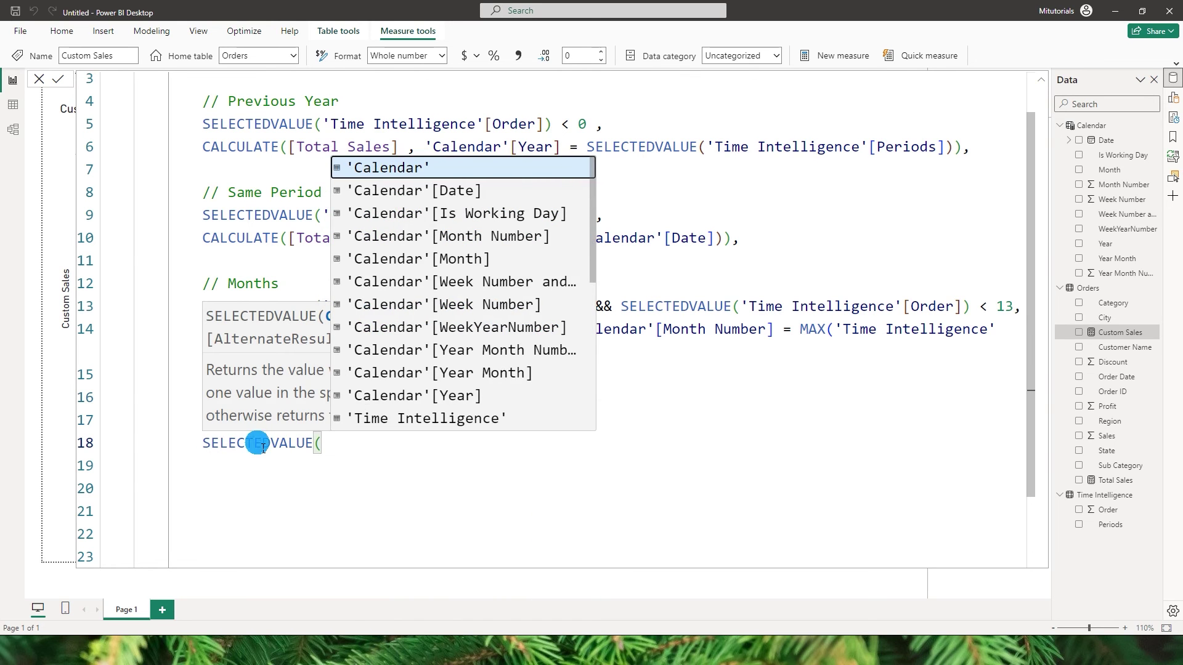
type("time")
key("Down")
key("Tab")
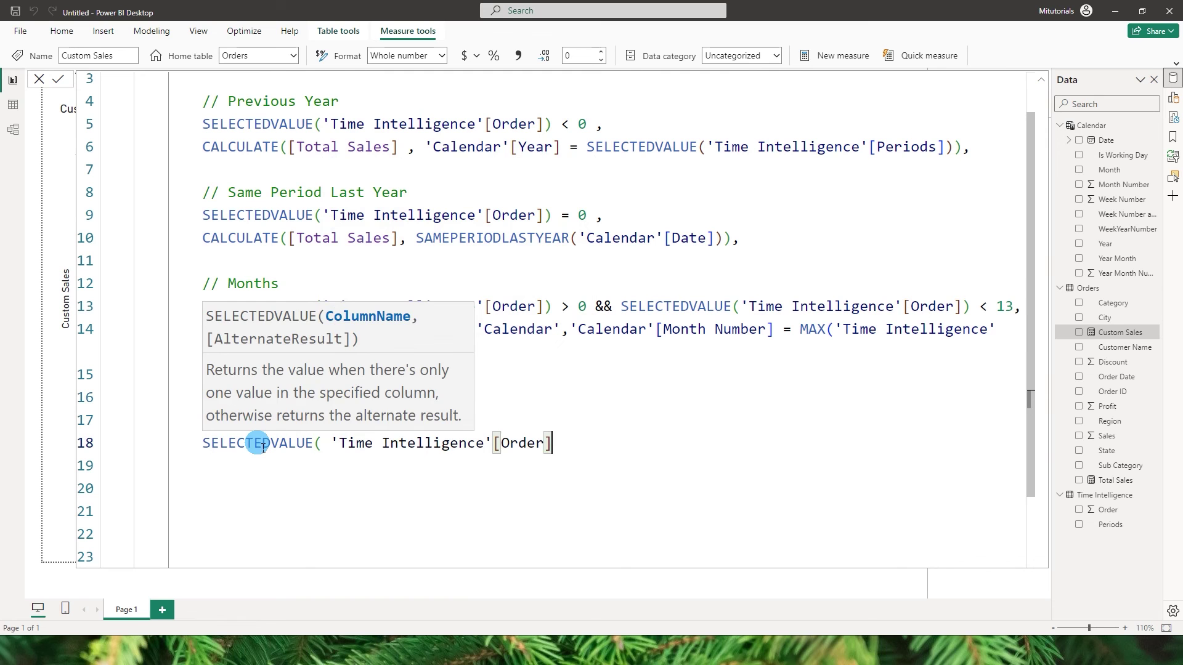
- Return CALCULATE([Total Sales], 'Calendar'[Year] = MAX('Calendar'[Year])) for the YTD branch
type(") = 13")
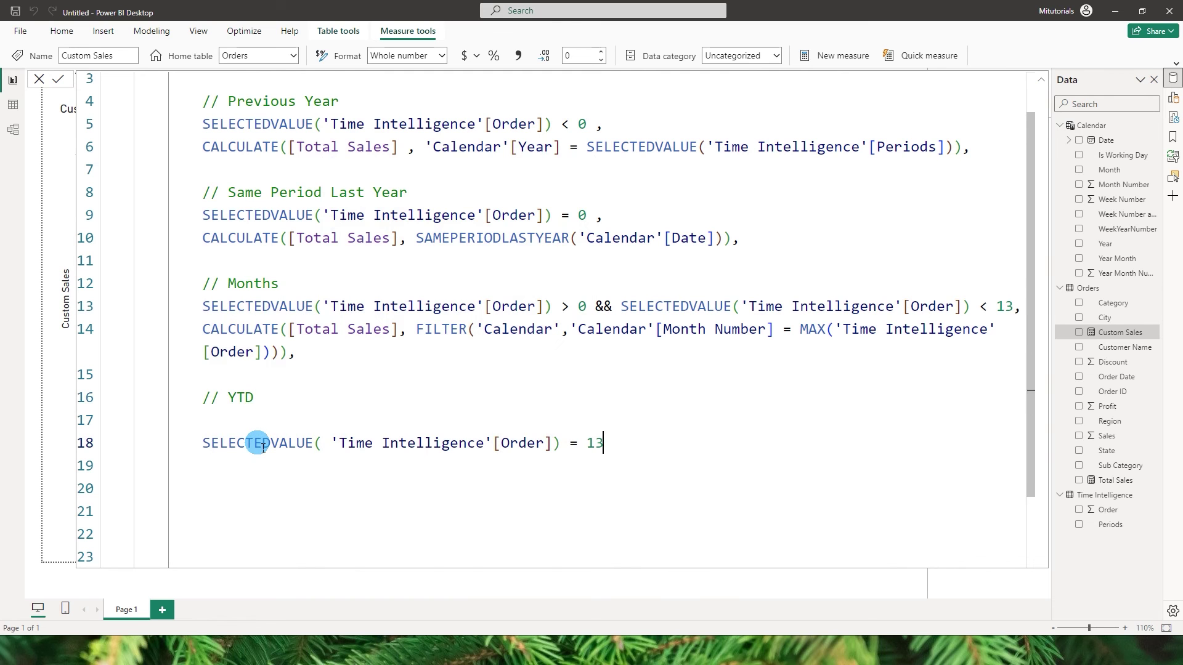
type("Cal")
key("Tab")
type("Tota")
key("Tab")
type(", ")
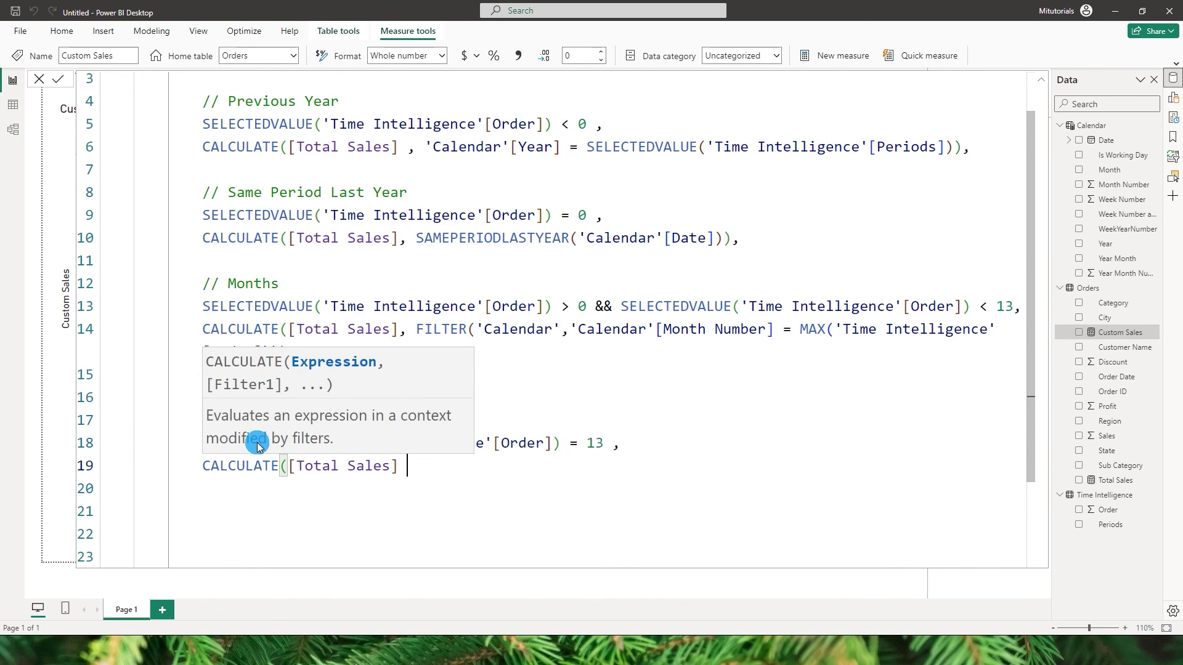
type("Year")
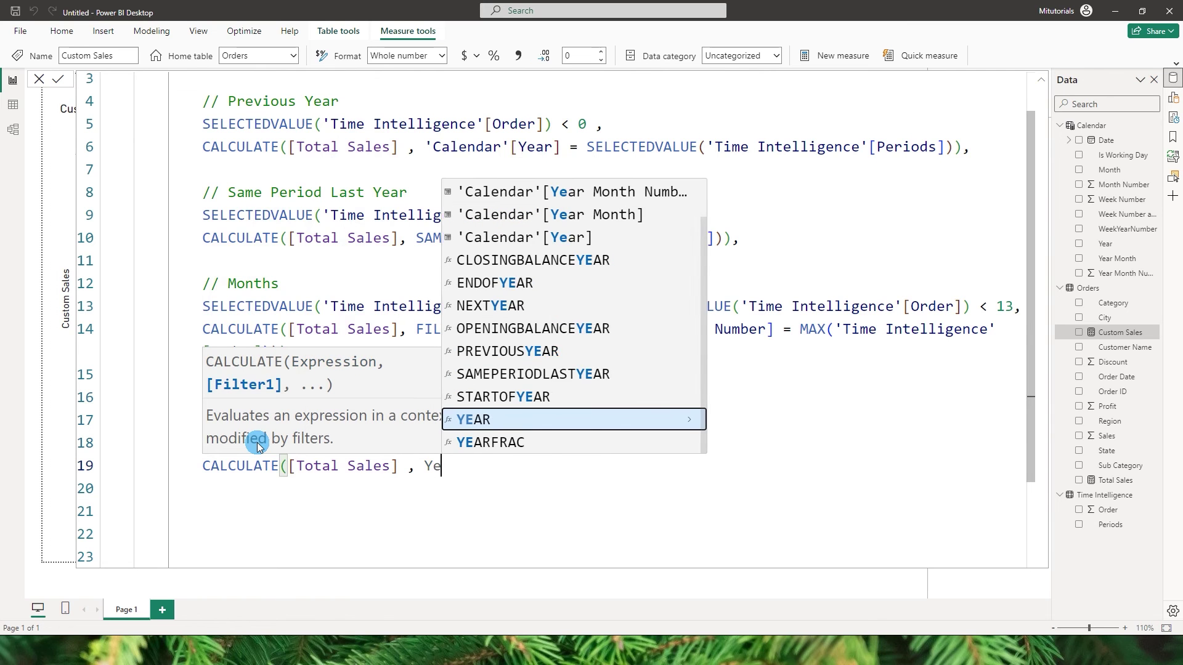
key("Up")
key("Up")
key("Up")
key("Up")
key("Up")
key("Up")
key("Up")
key("Up")
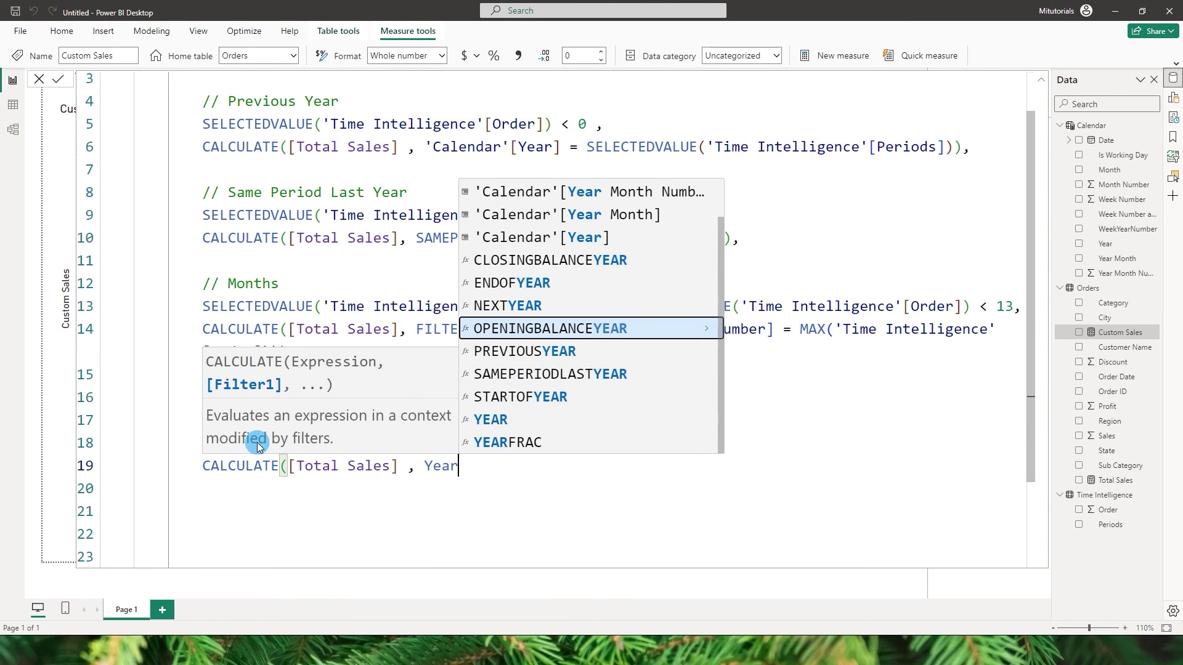
key("Tab")
type("= Max")
key("Tab")
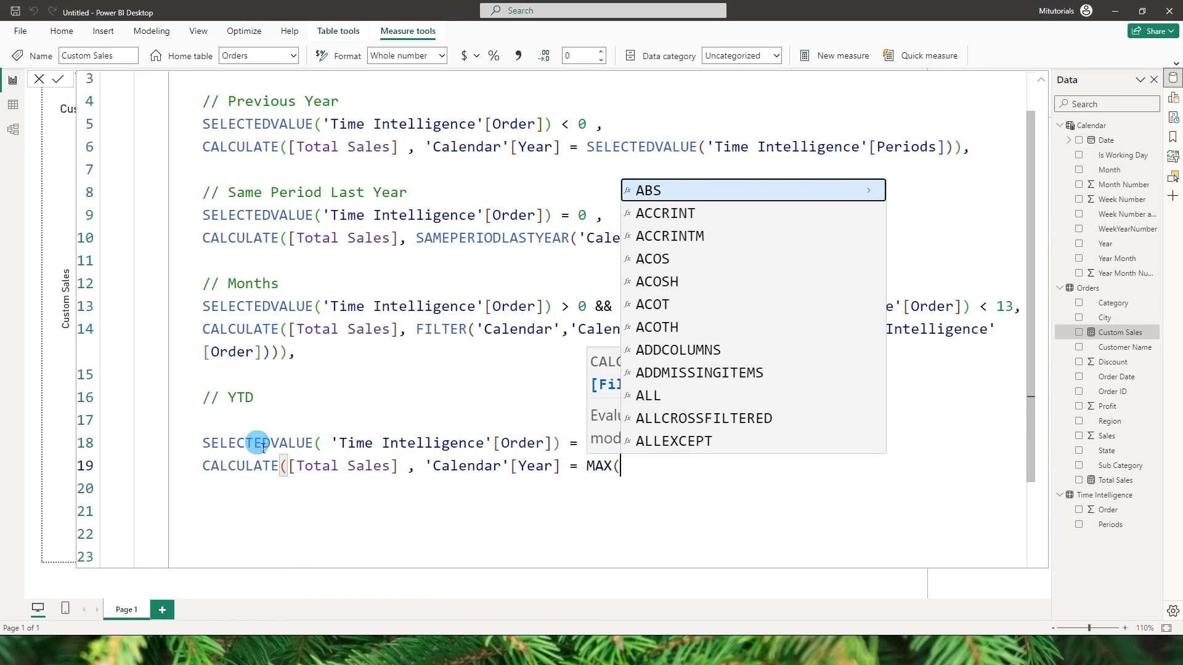
type("Year")
key("Up")
key("Up")
key("Up")
key("Up")
key("Up")
key("Up")
key("Up")
key("Up")
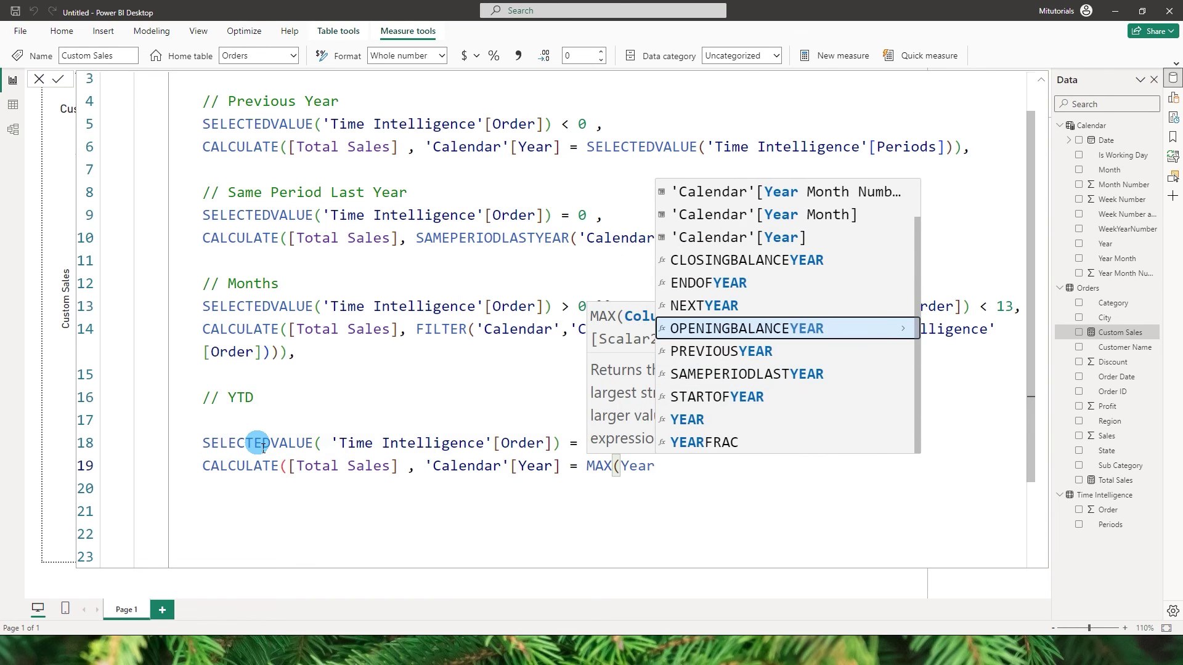
key("Tab")
type("))")
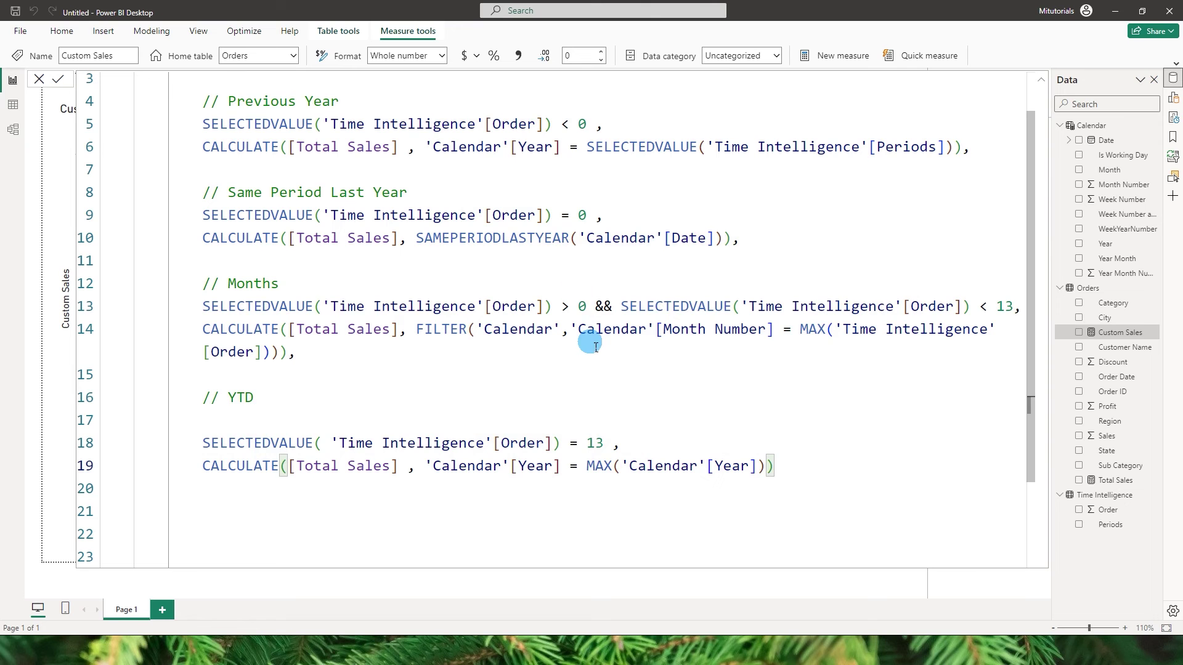
- Commit the updated Custom Sales measure and close the formula bar
scroll(325, 497, "down", 1)
left_click(267, 466)
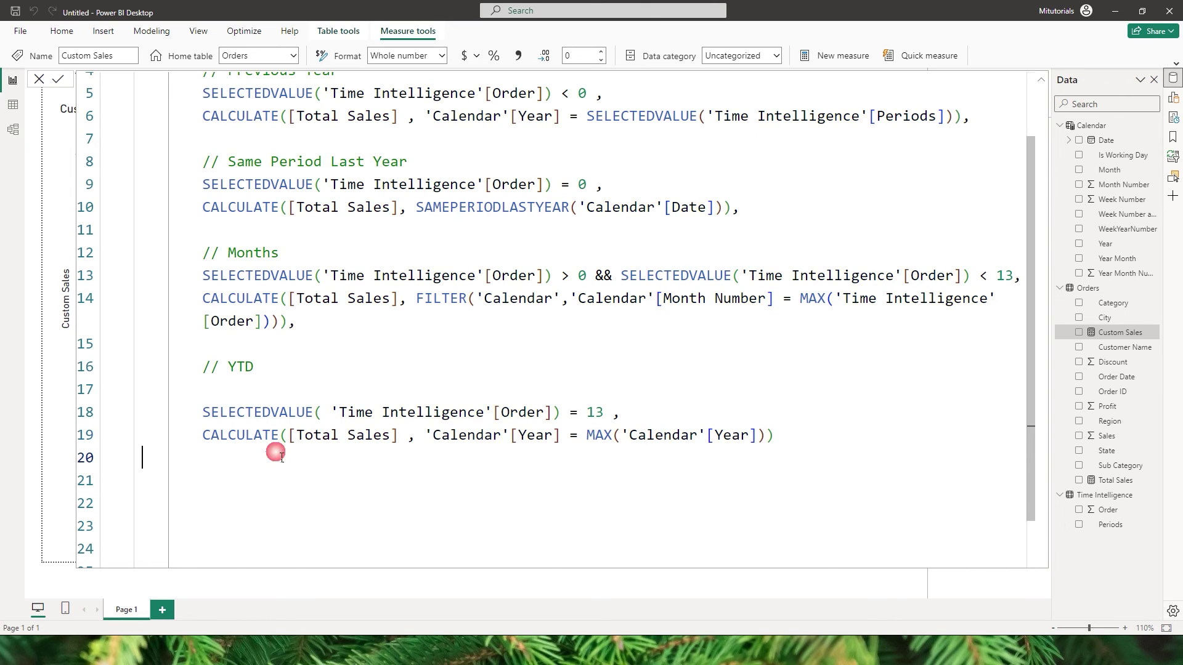
scroll(153, 179, "up", 3)
left_click(59, 80)
left_click(39, 80)
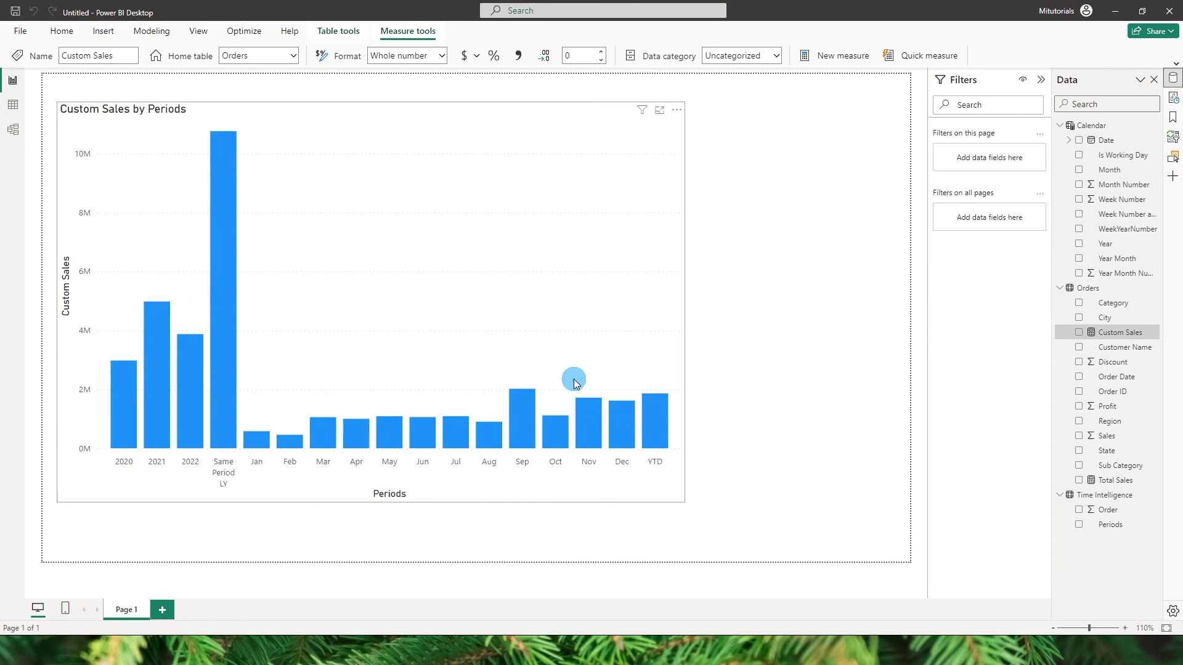
- Move the Custom Sales by Periods chart and add a Calendar Year visual listing 2020–2023
left_click_drag(541, 325, 533, 302)
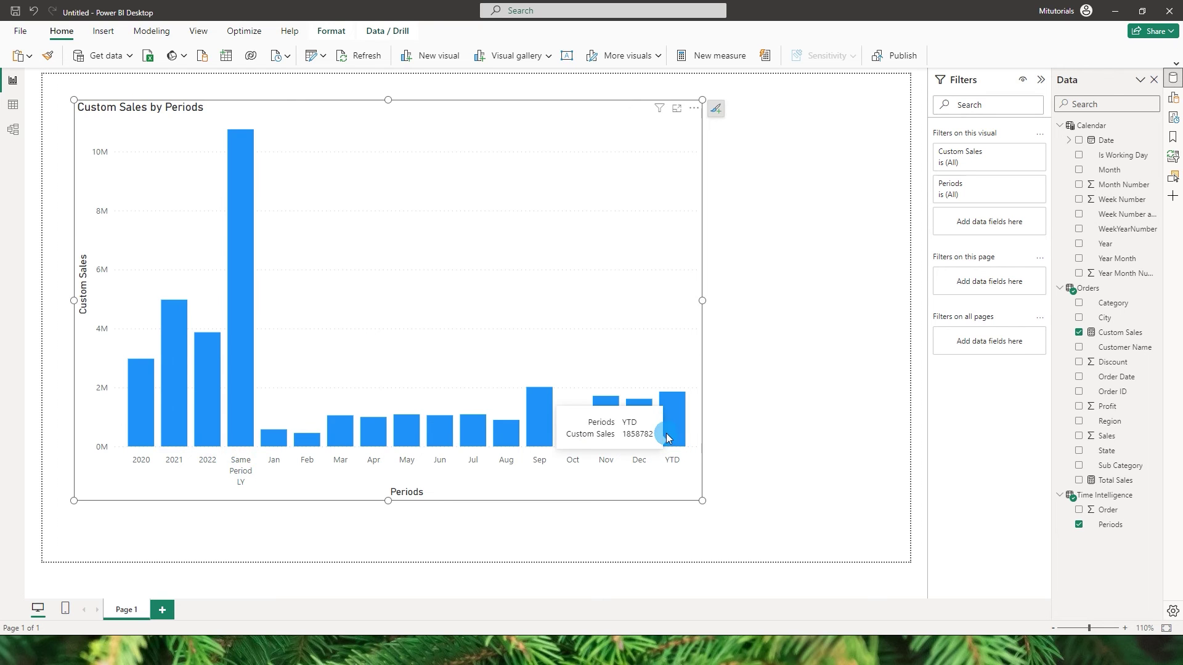
left_click(782, 209)
left_click(1105, 247)
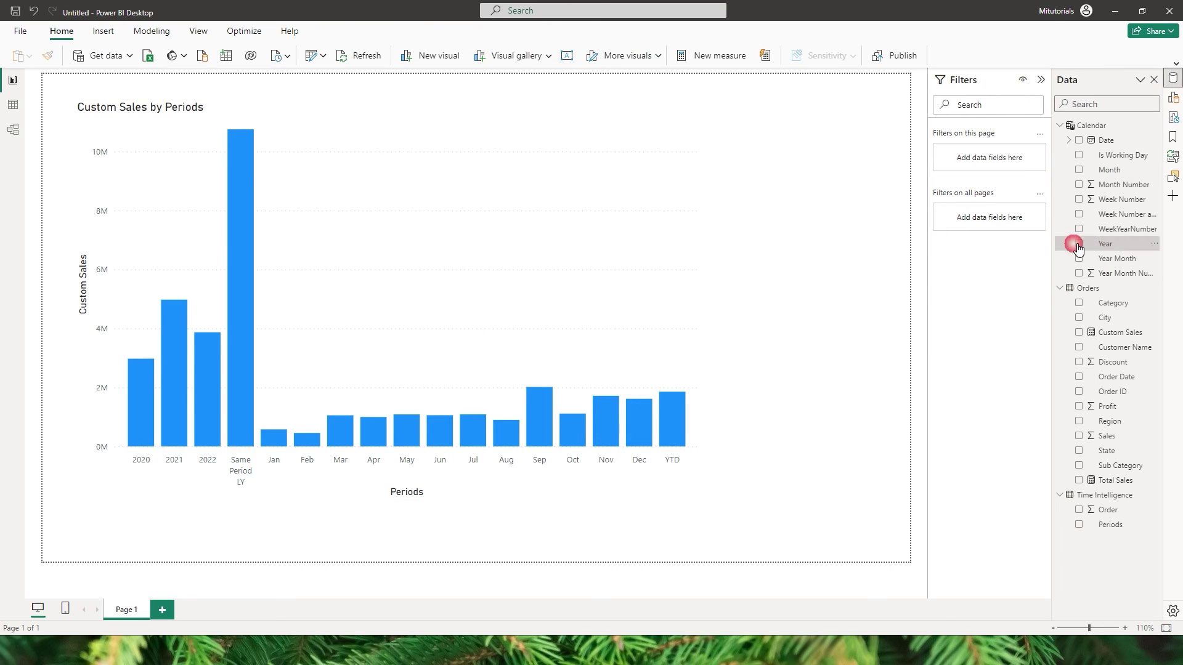
left_click(1172, 97)
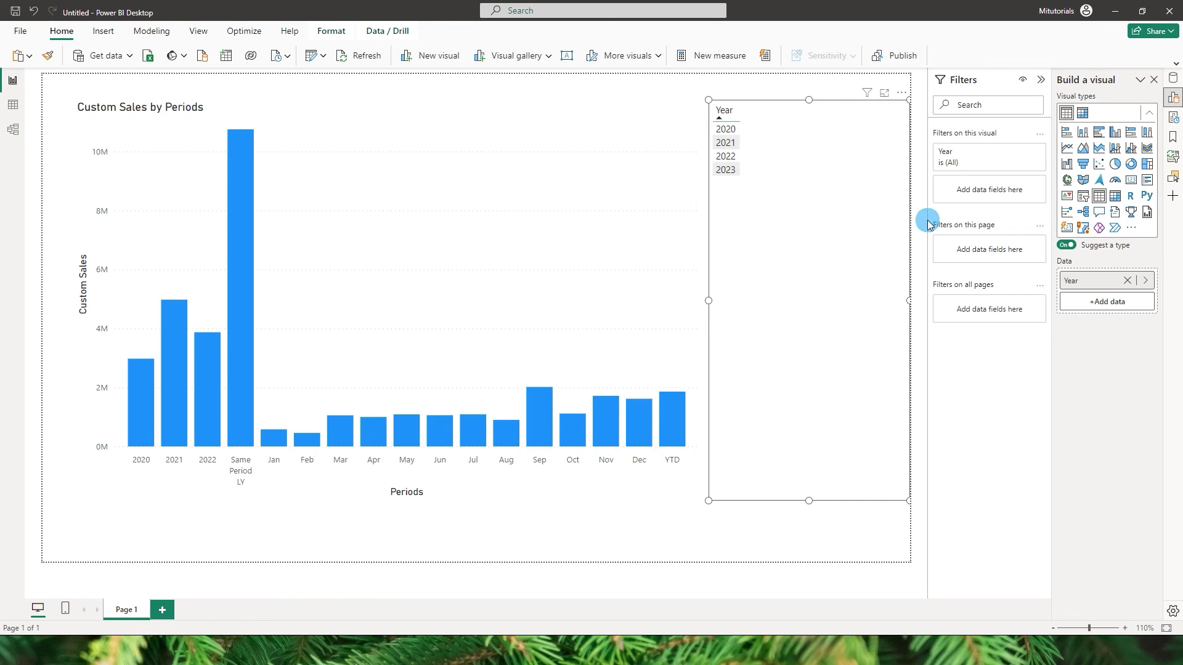
- Turn the Year visual into a smaller slicer filtered to 2023
left_click(1083, 196)
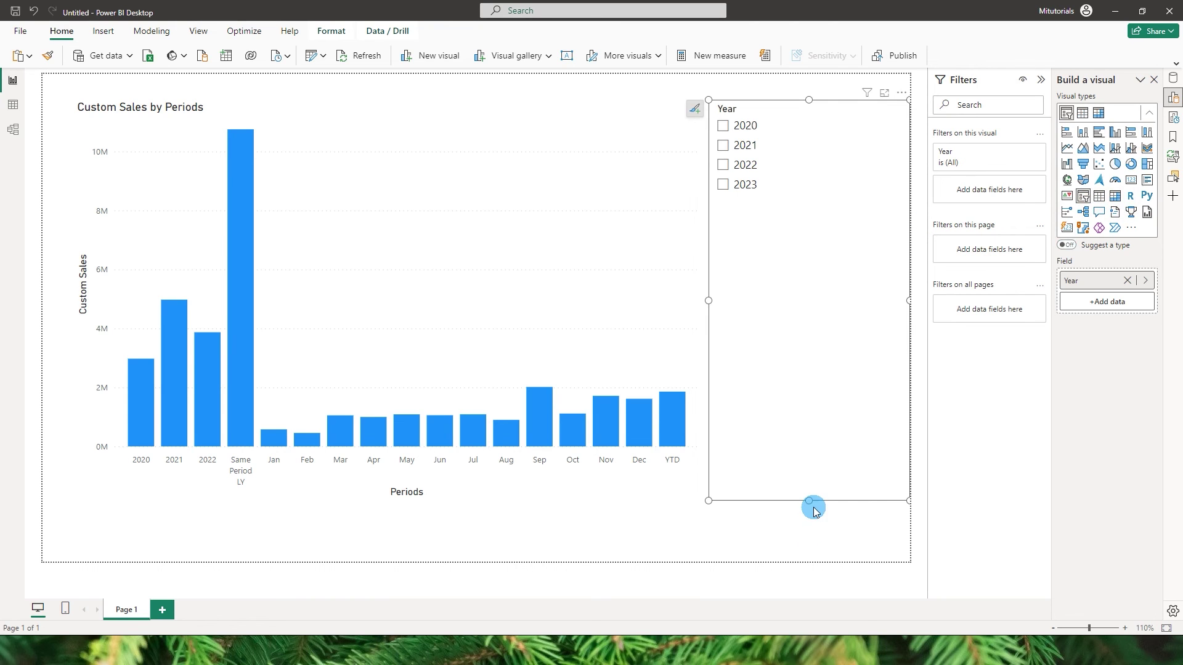
left_click_drag(810, 500, 812, 218)
left_click_drag(708, 158, 783, 159)
left_click(799, 186)
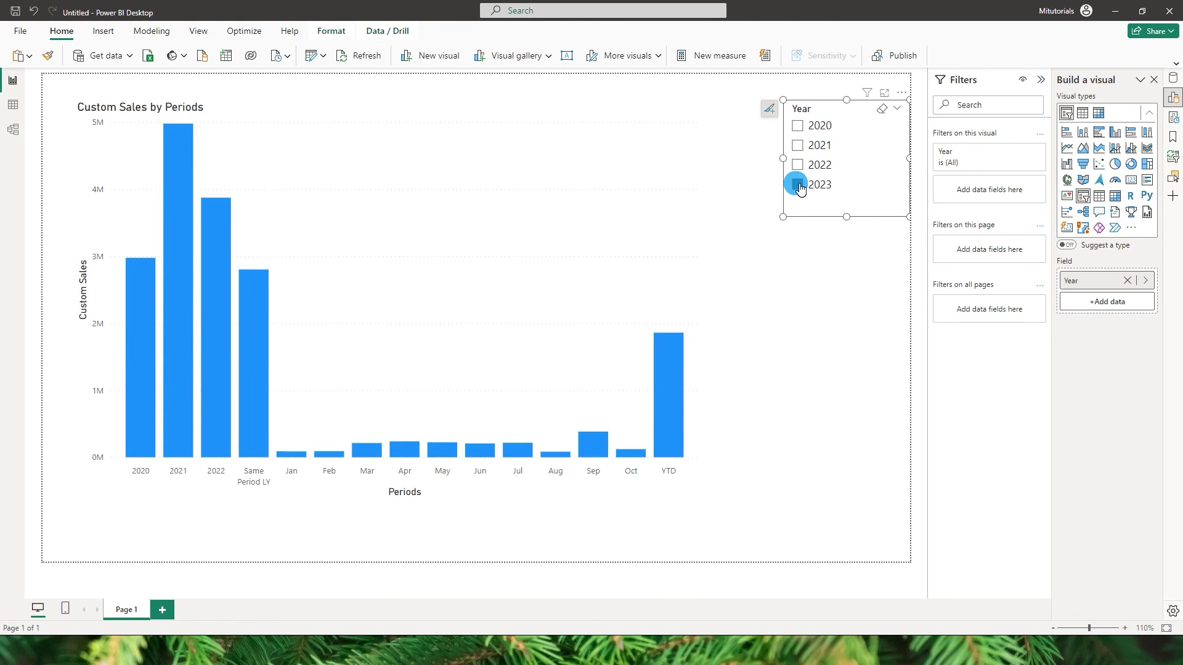
- Turn on data labels for the Custom Sales by Periods chart's bars
left_click(490, 211)
left_click(717, 109)
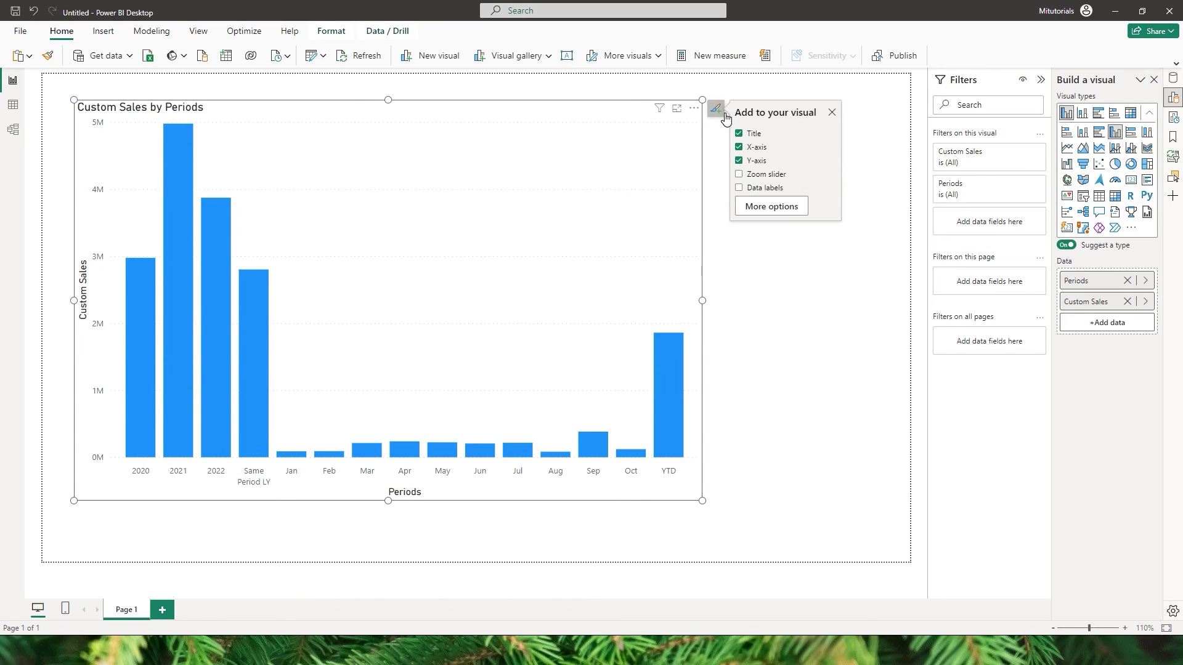
left_click(737, 190)
left_click(773, 315)
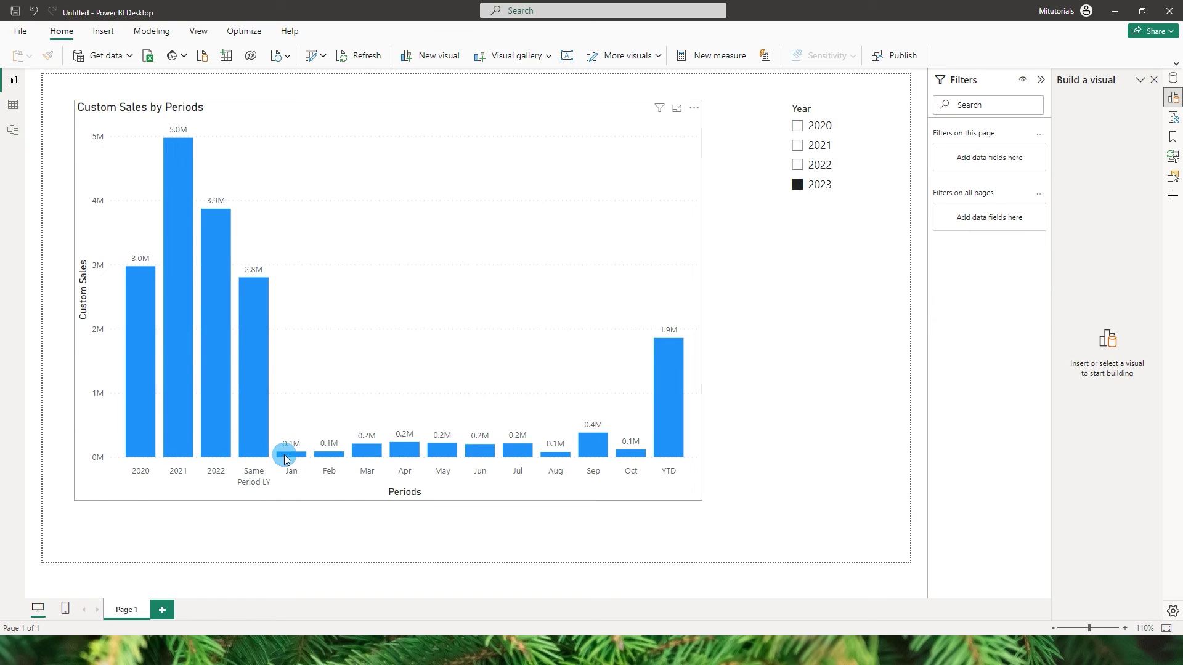
mouse_move(633, 459)
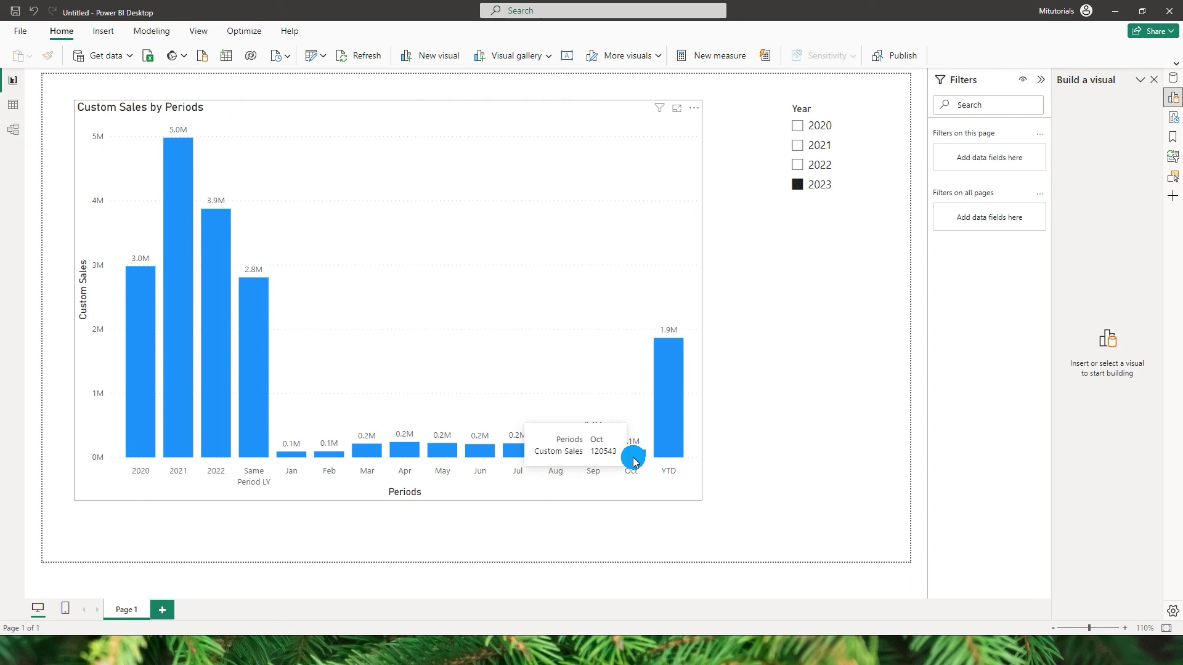
mouse_move(663, 438)
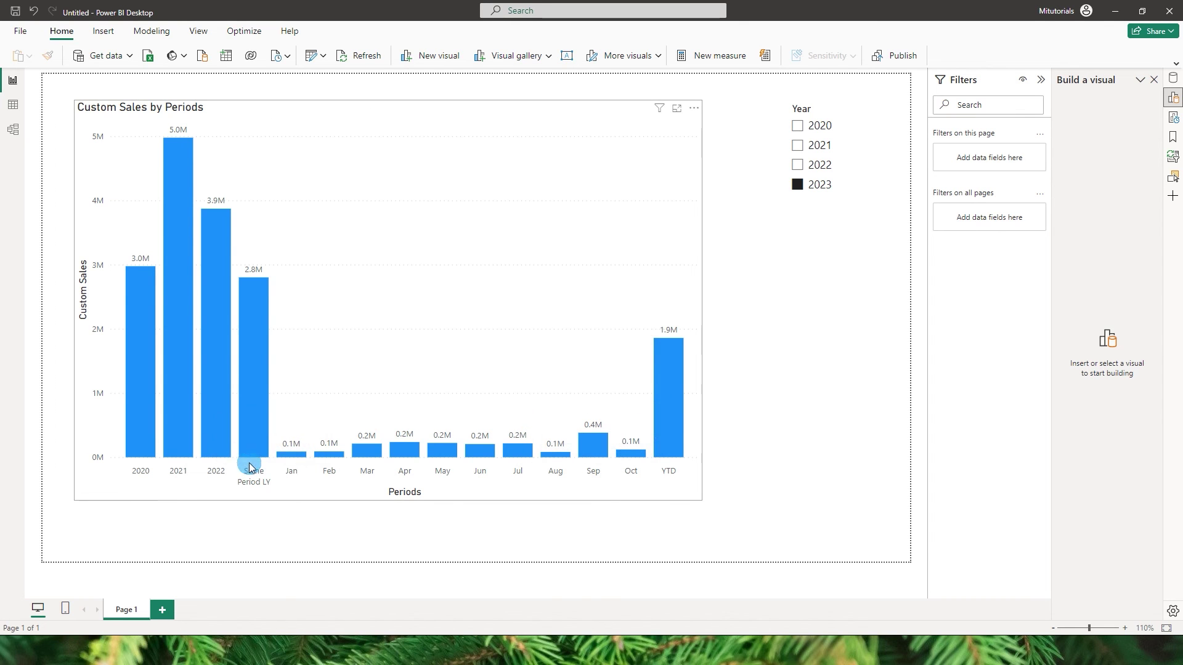
mouse_move(251, 430)
left_click(795, 203)
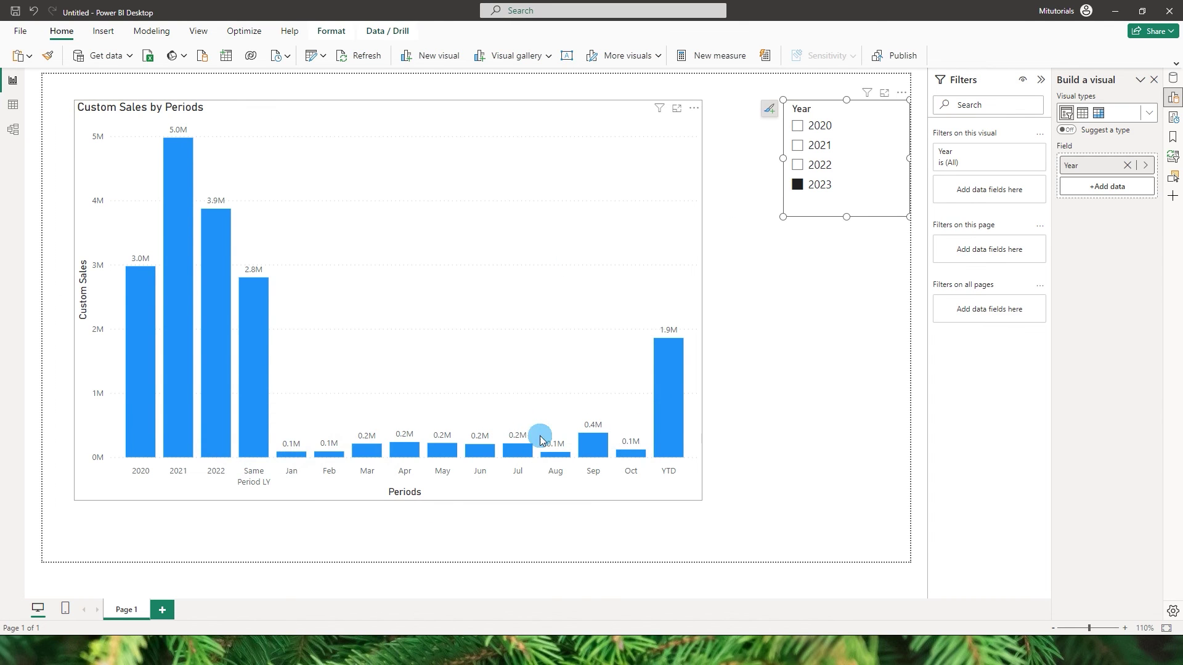
- Create a new measure in the Orders table
left_click(803, 304)
left_click(607, 277)
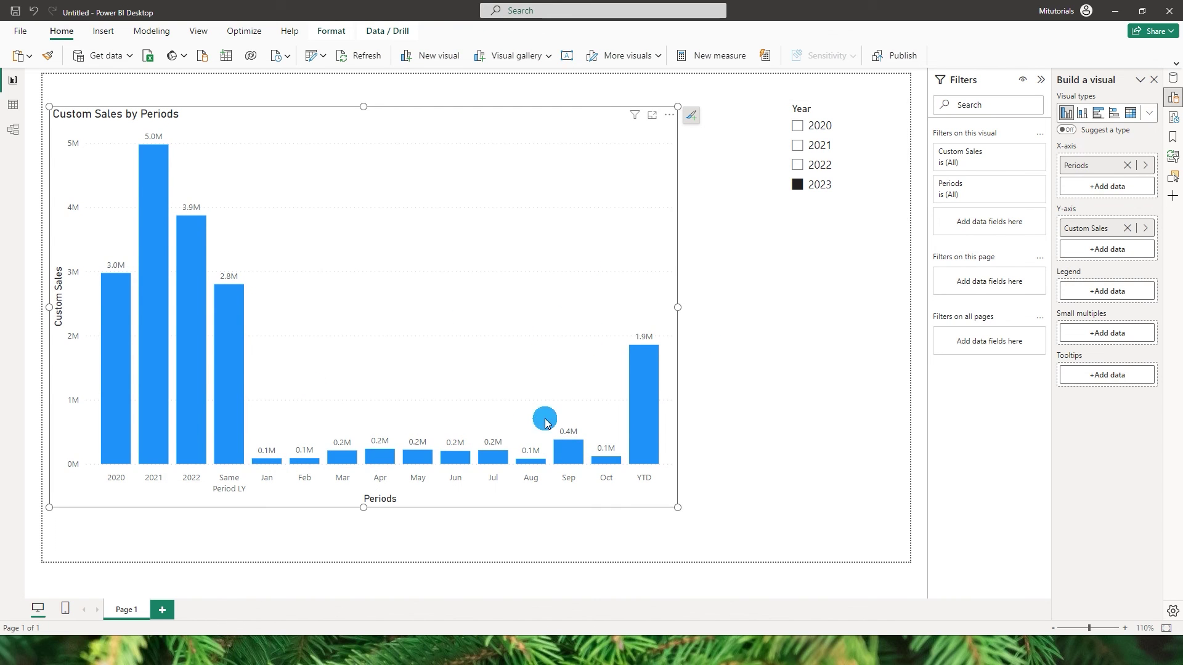
left_click(1172, 78)
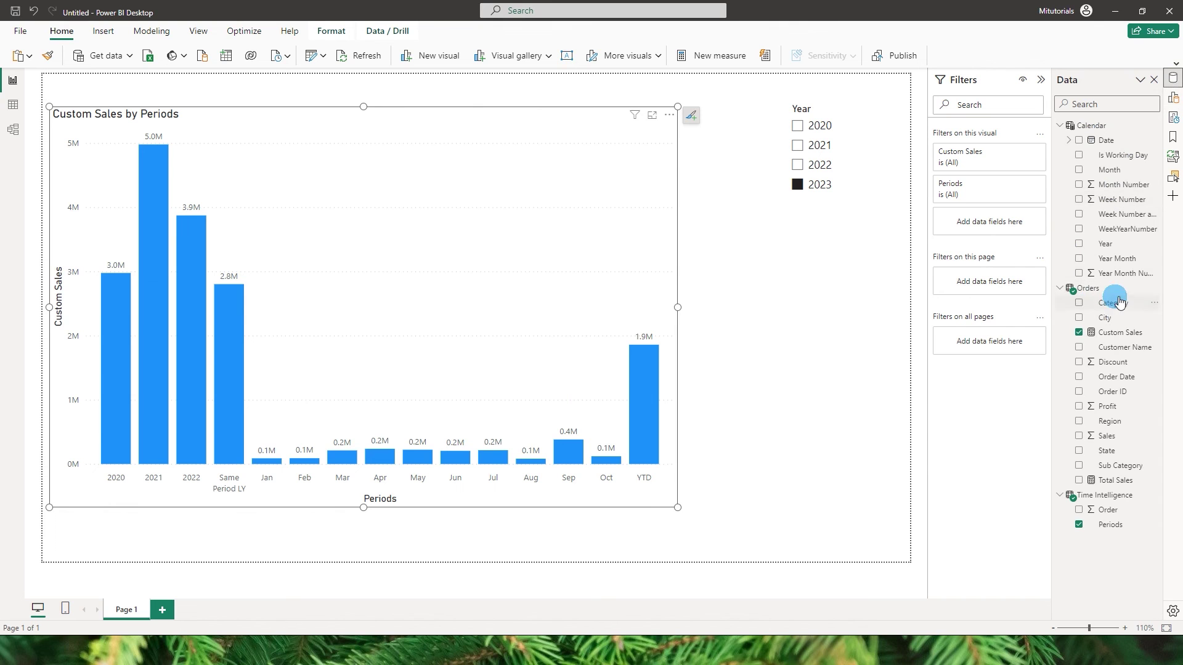
left_click(1154, 287)
left_click(1088, 315)
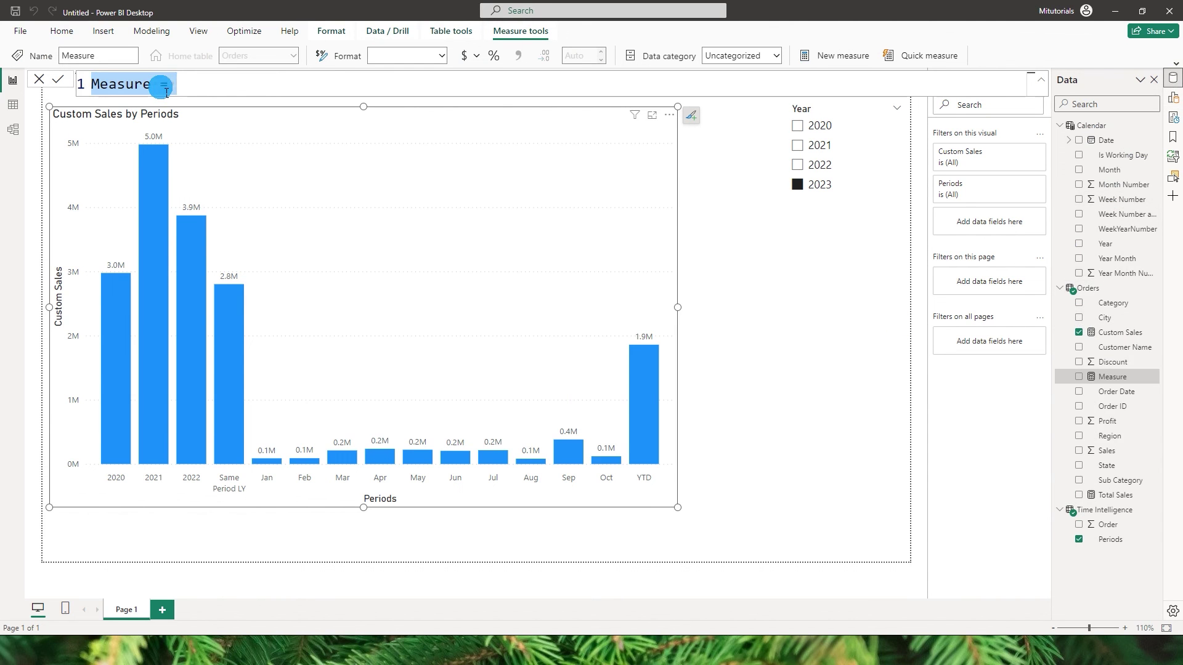
- Name the measure Format and begin its body with SWITCH(TRUE(),
type("Format =")
key("shift+Return")
key("shift+Return")
key("Tab")
type("S")
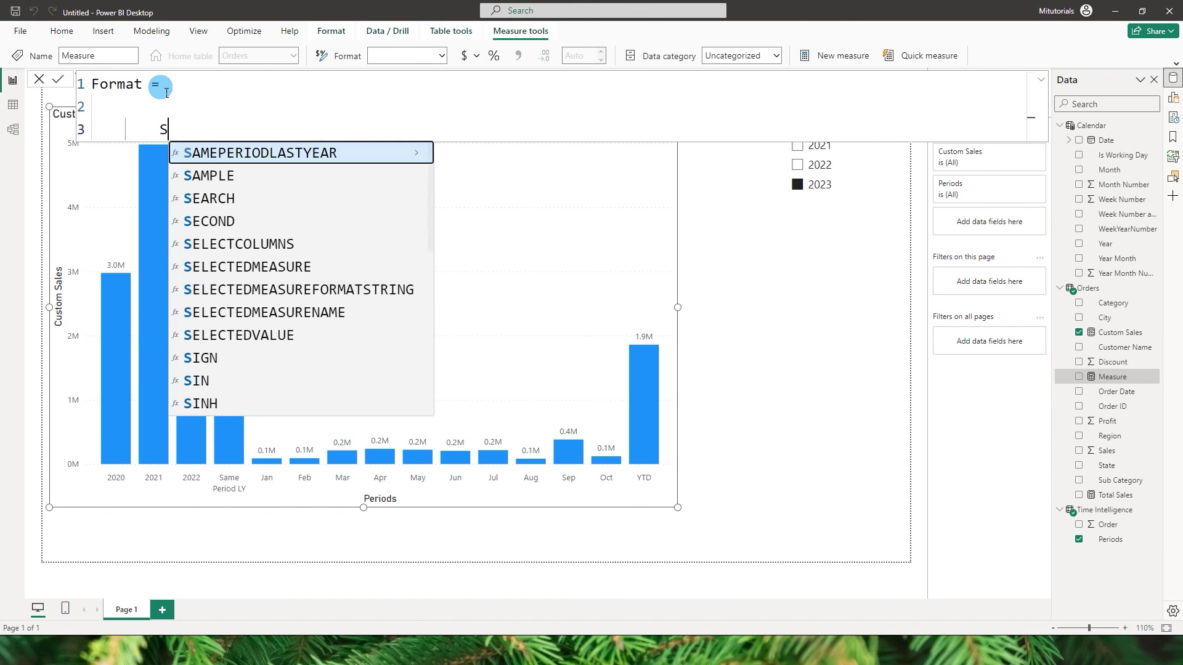
type("WITCH(T")
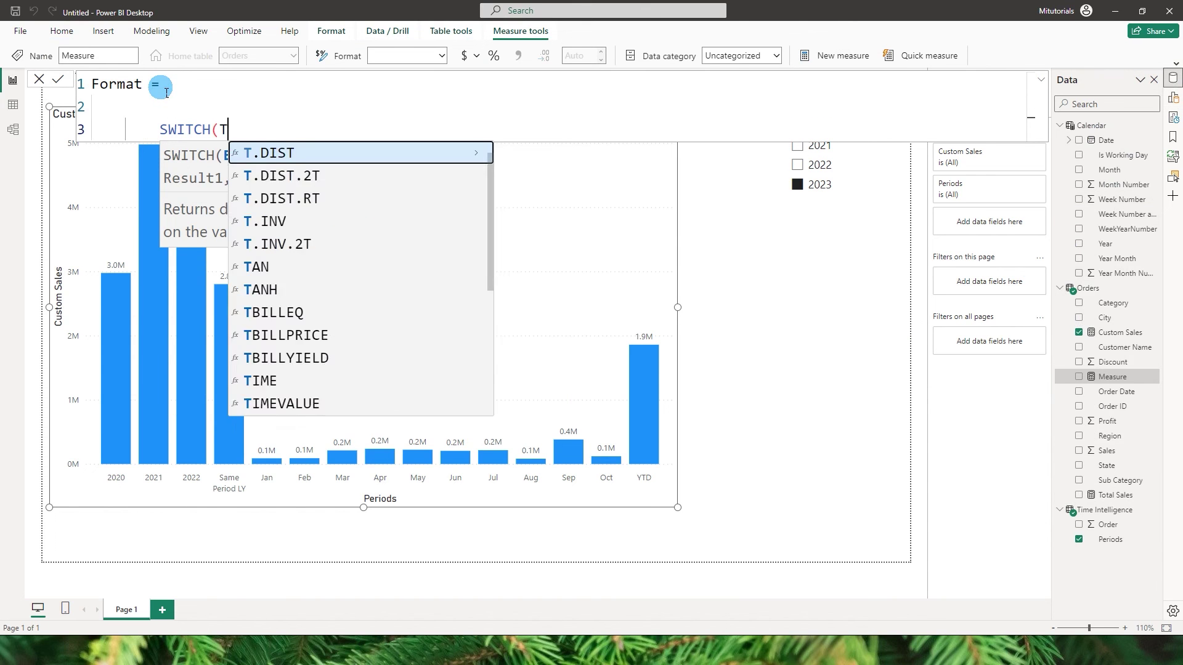
type("RUE(),")
key("shift+Return")
- Add the first condition SELECTEDVALUE('Time Intelligence'[Order]) = 0
type("Sel")
key("Down")
key("Down")
key("Down")
key("Down")
key("Tab")
type("tim")
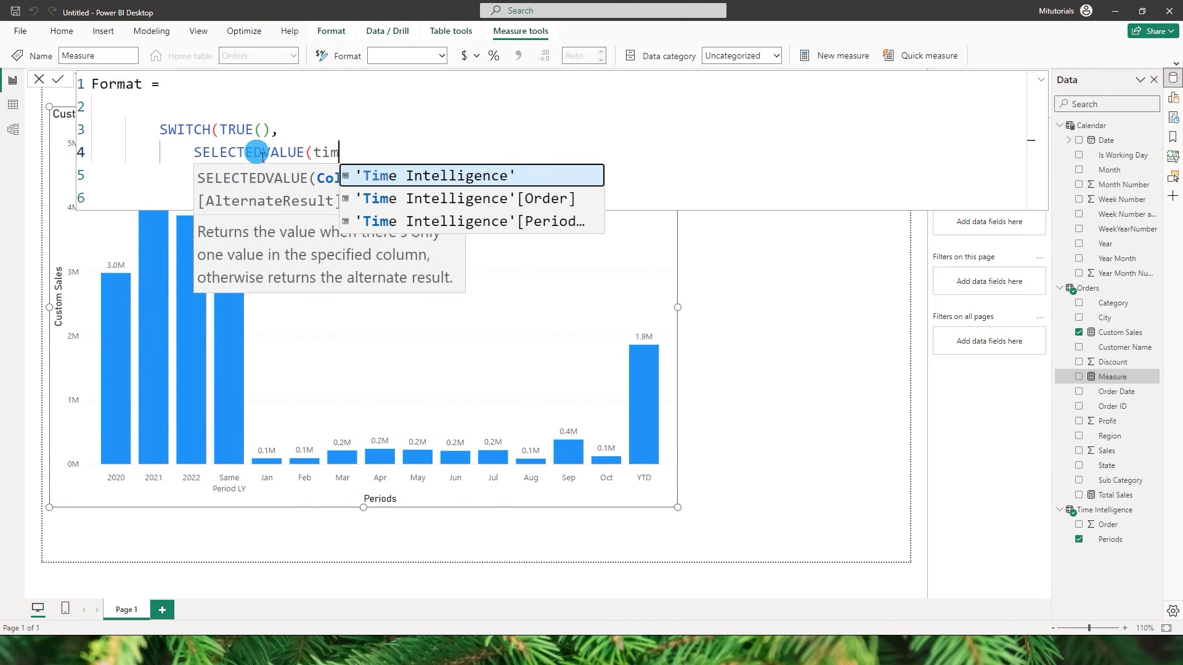
key("Down")
key("Tab")
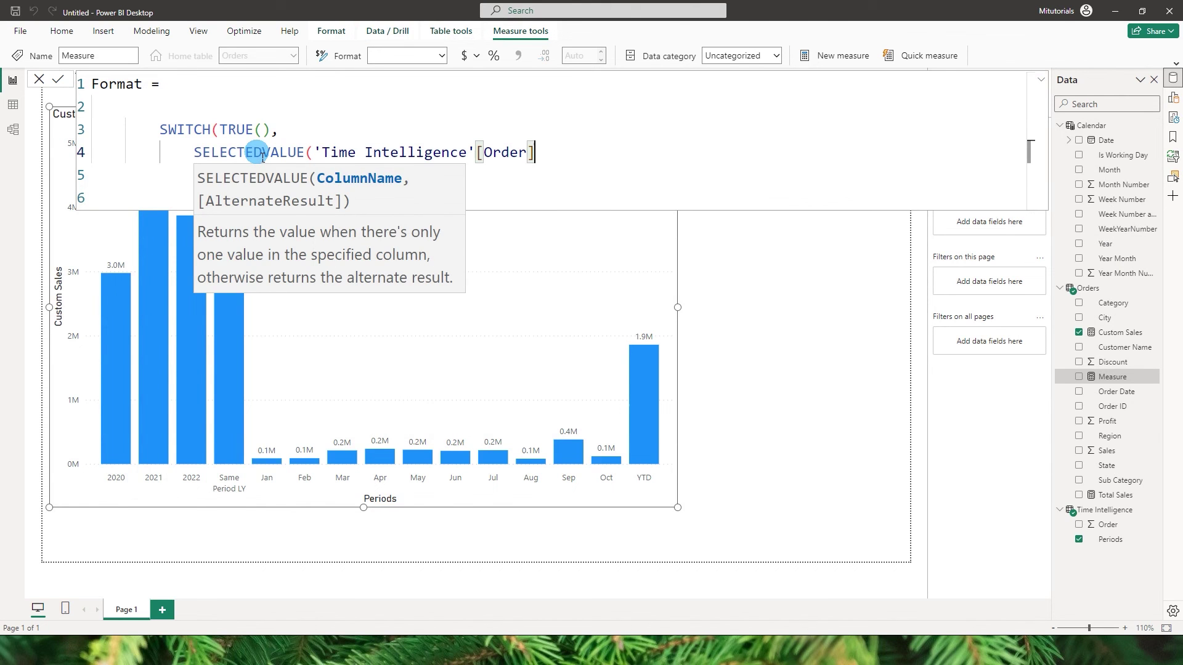
type(") = 0 ,")
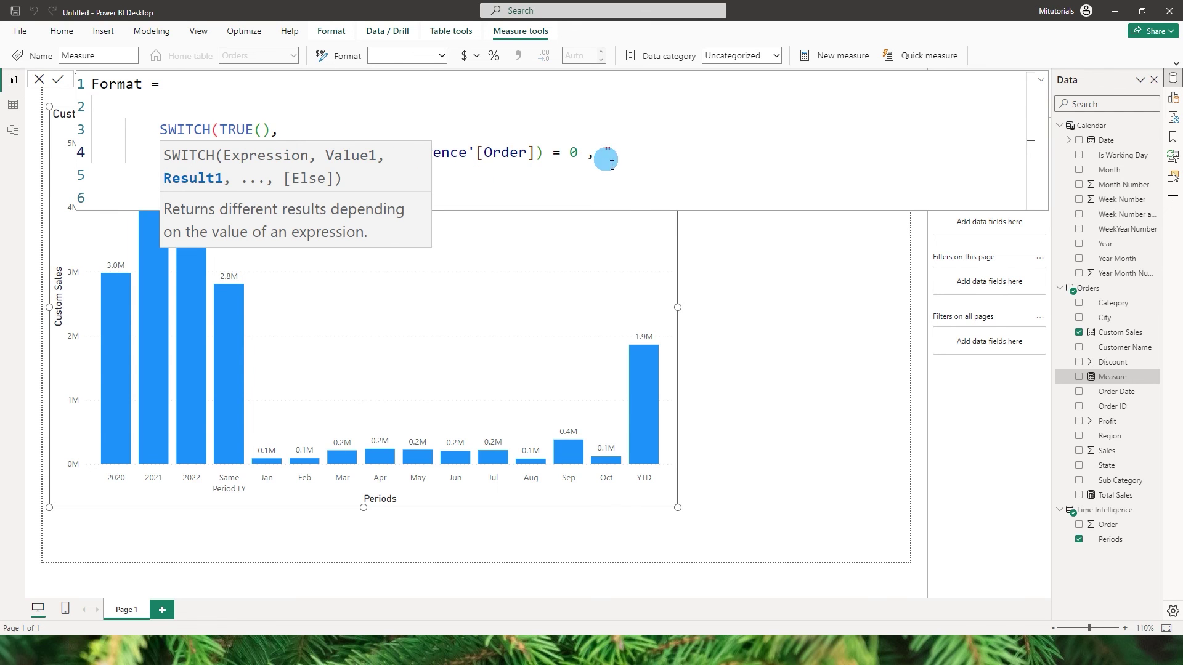
key("alt+Tab")
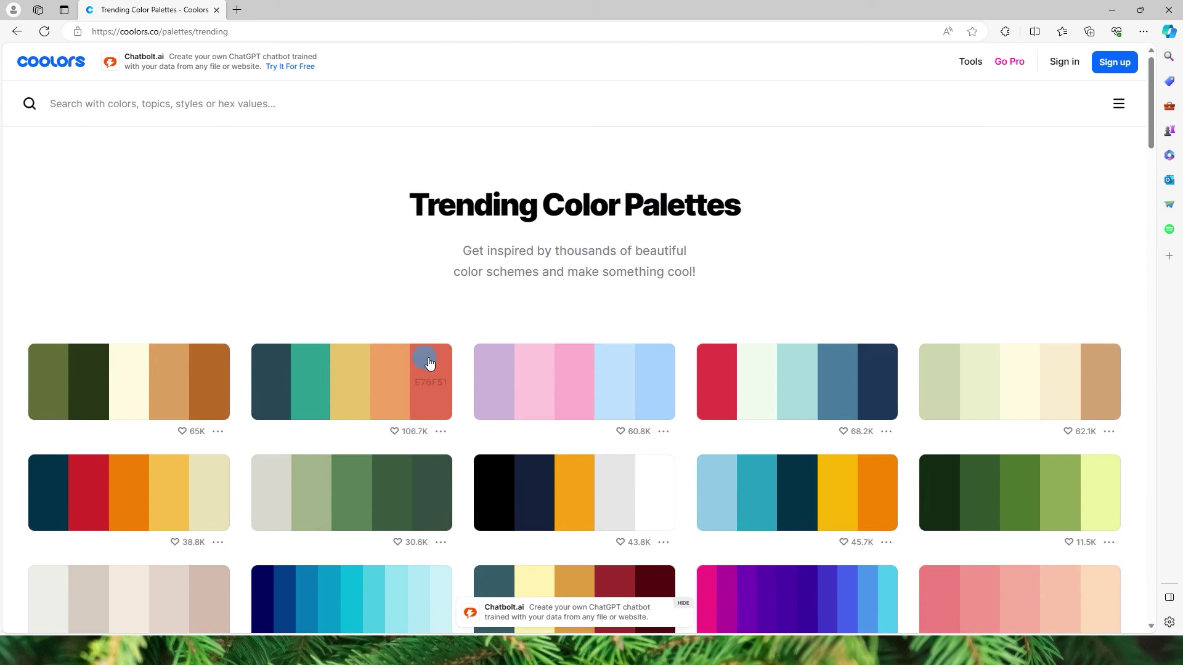
- Open the teal-to-red Coolors palette (264653 to E76F51) and copy the 264653 colour code
scroll(444, 349, "down", 3)
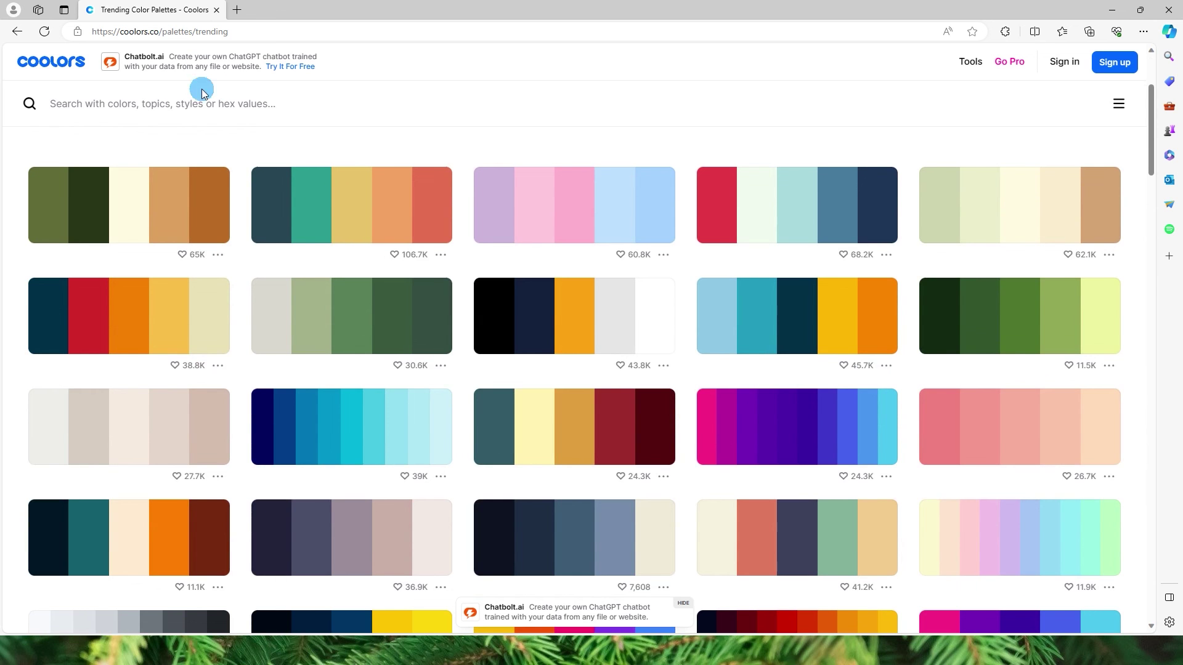
scroll(367, 257, "down", 5)
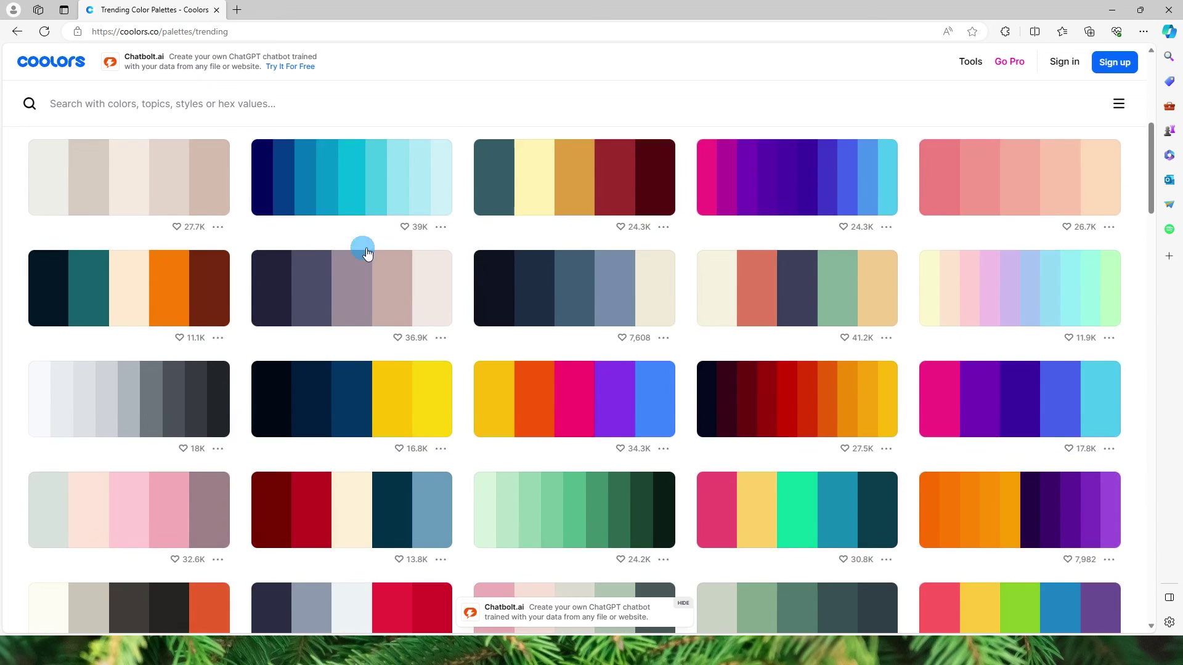
scroll(369, 253, "down", 2)
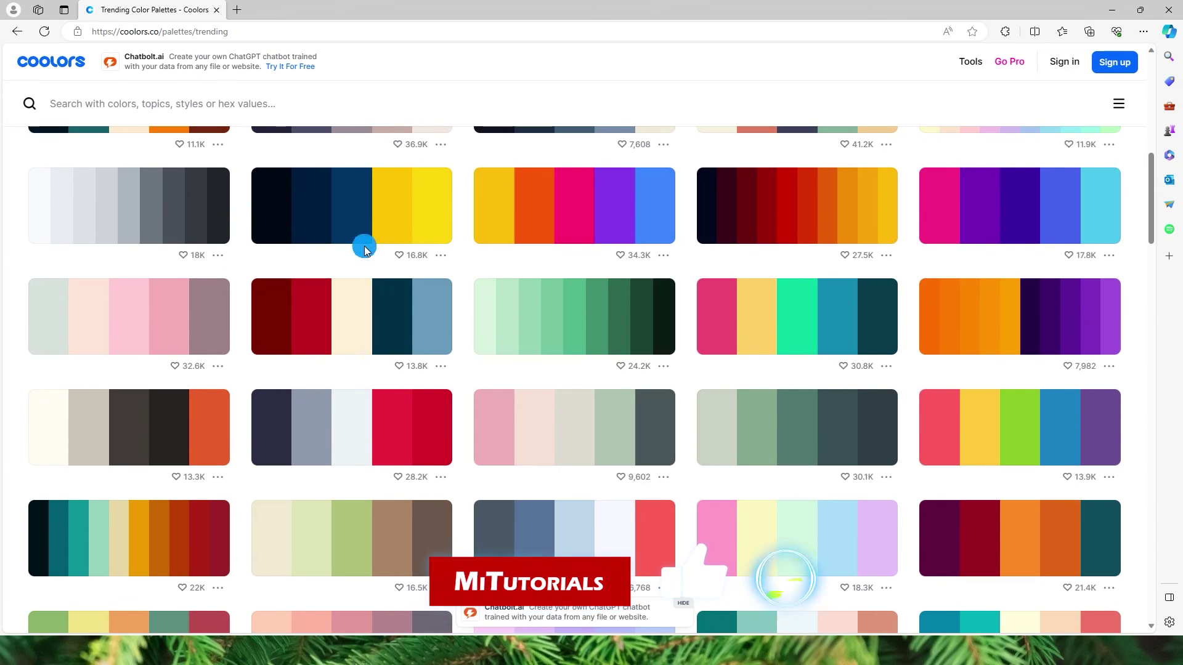
scroll(498, 318, "up", 9)
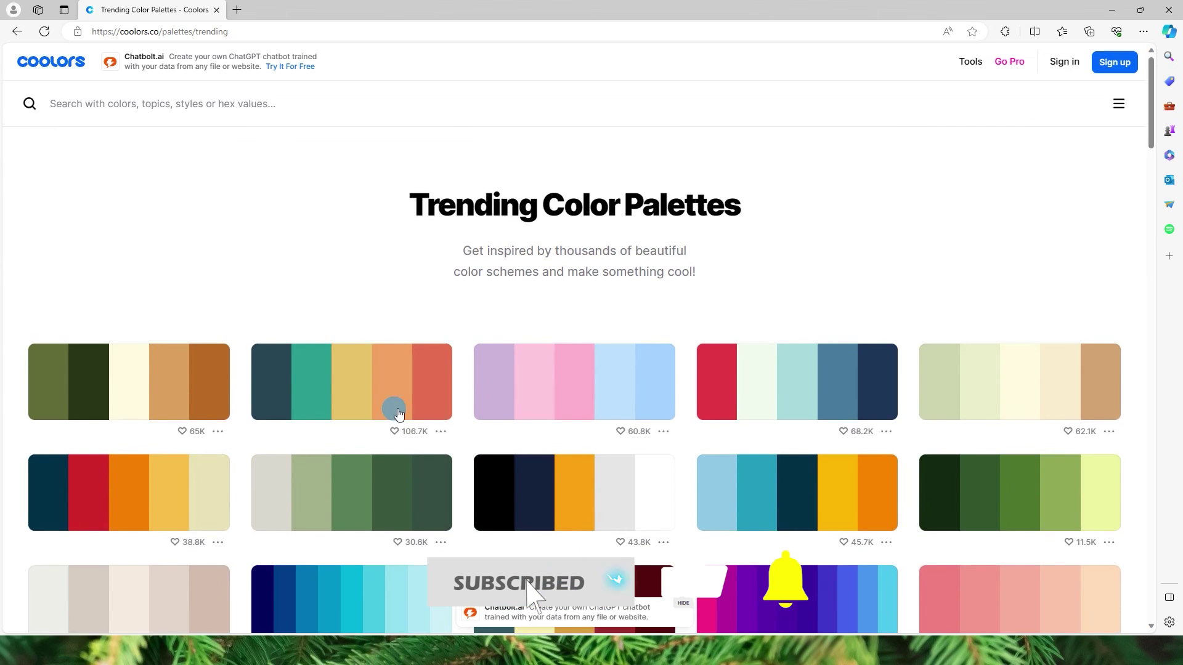
scroll(430, 298, "down", 3)
left_click(441, 254)
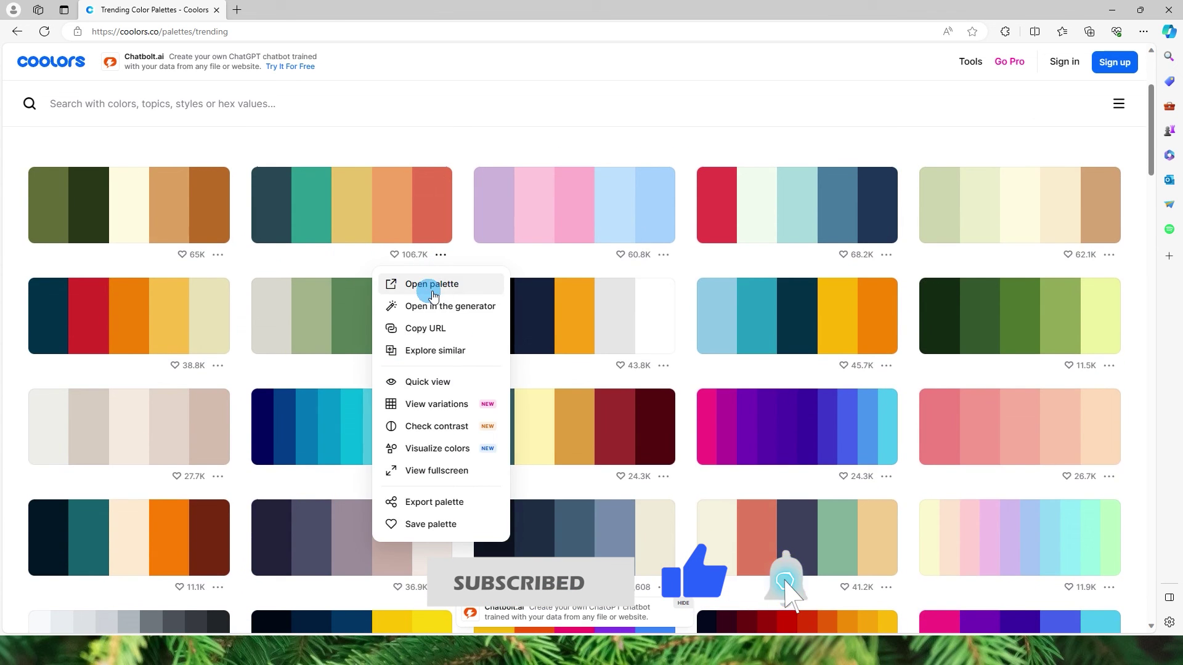
left_click(441, 283)
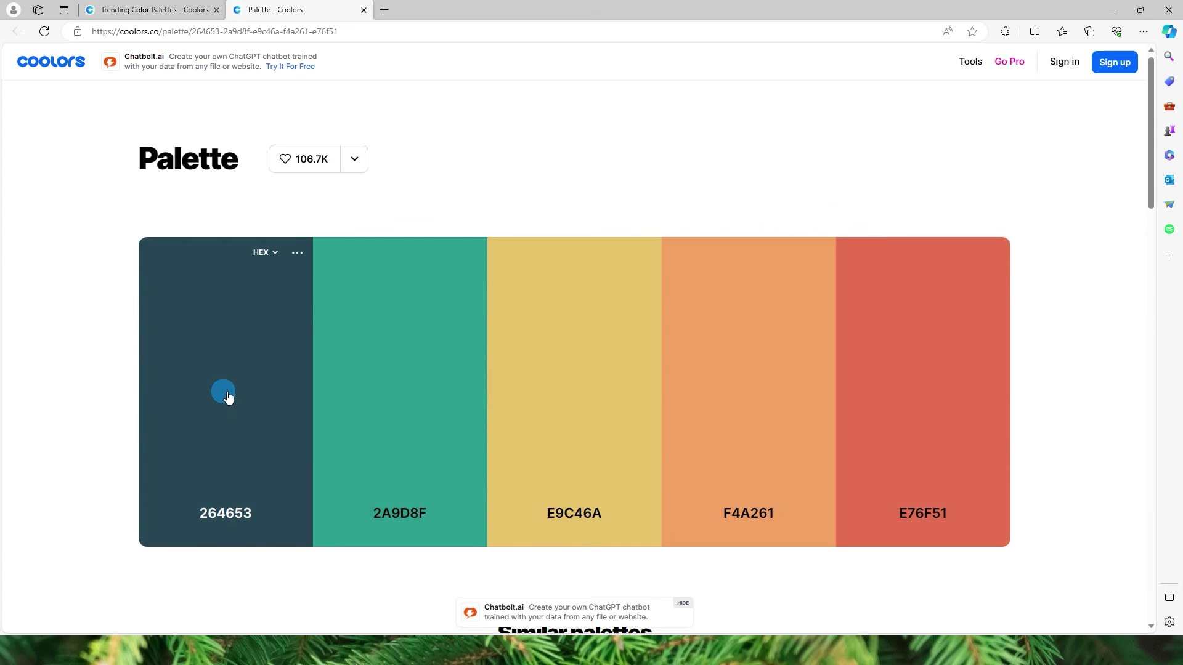
left_click(227, 396)
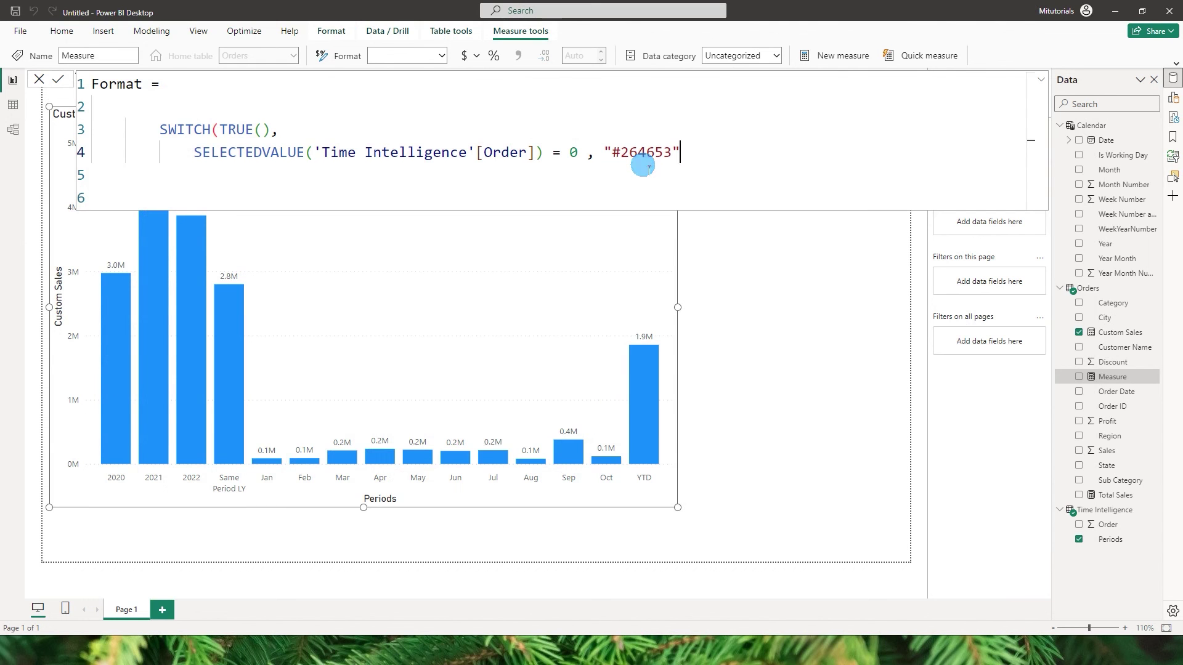
- Complete the Format SWITCH with colours #264653, #2A9D8F, #F4A261 and #E76F51, then commit it
type(",")
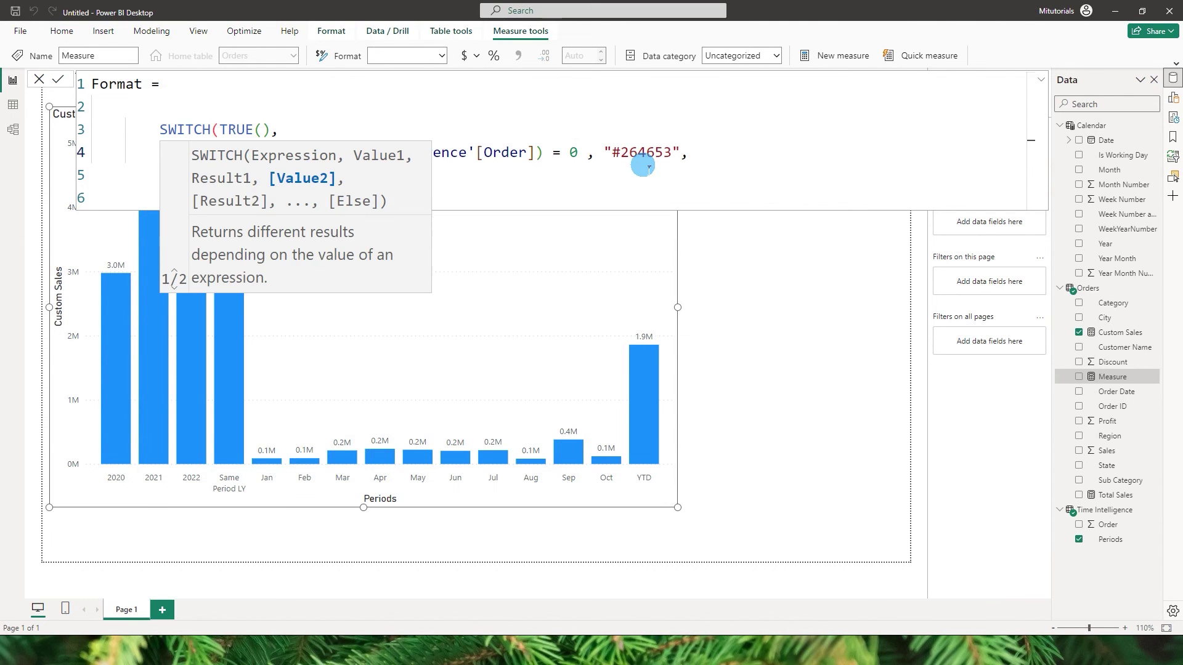
key("Return")
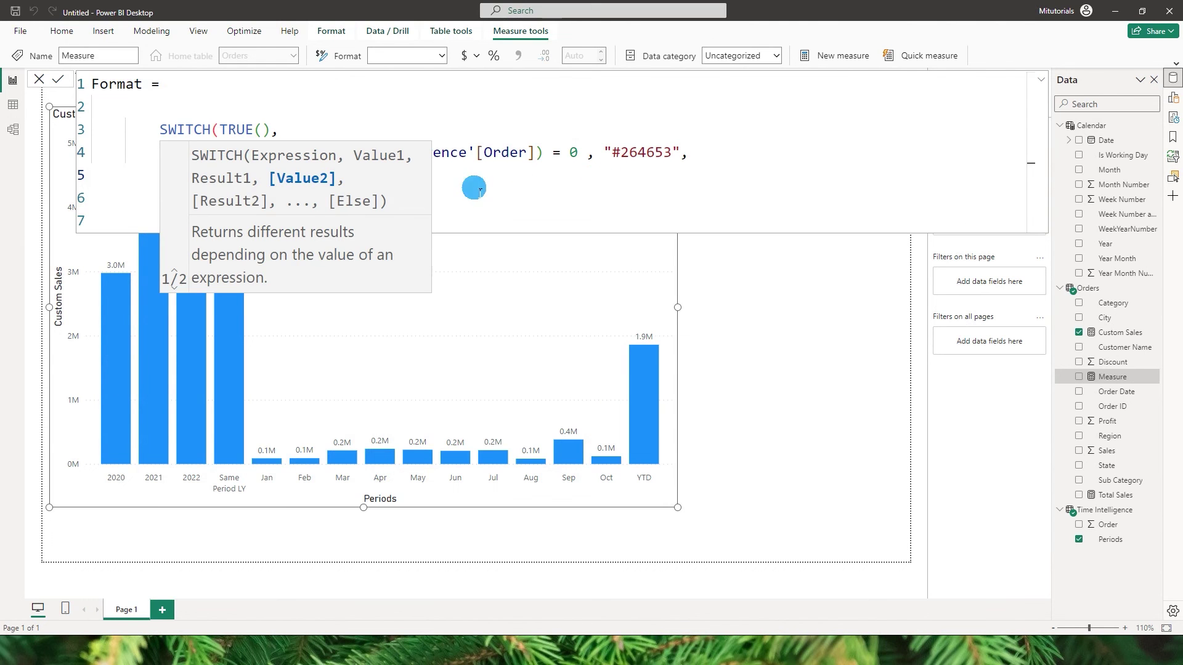
left_click(318, 171)
type("Sel")
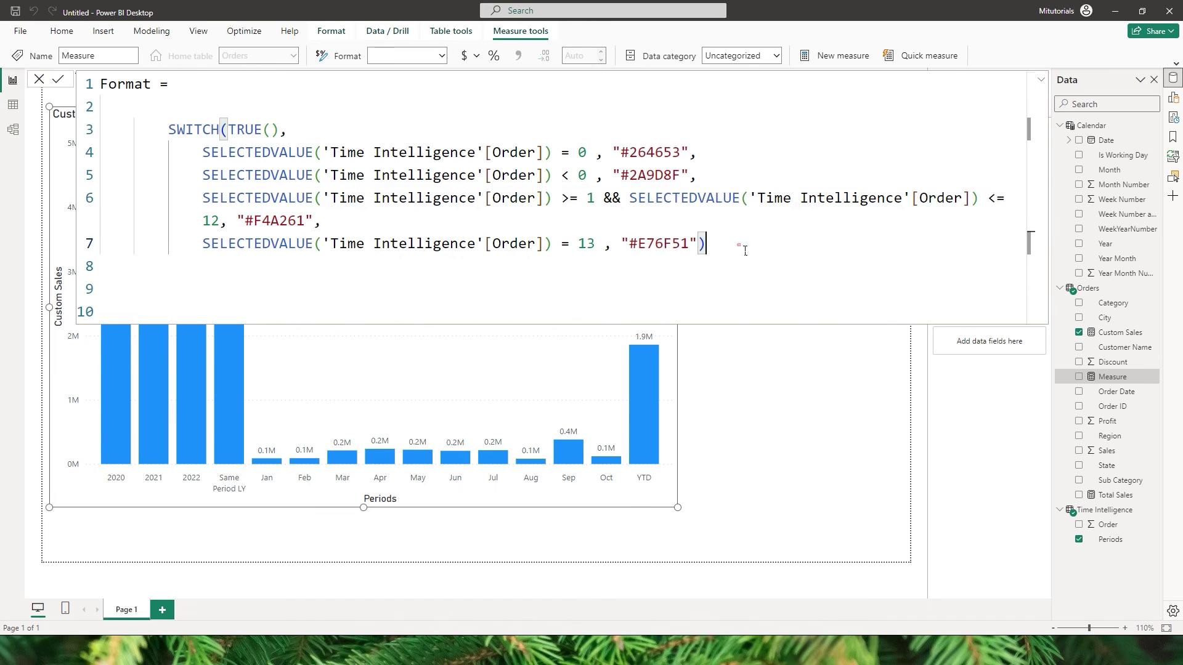
left_click(59, 81)
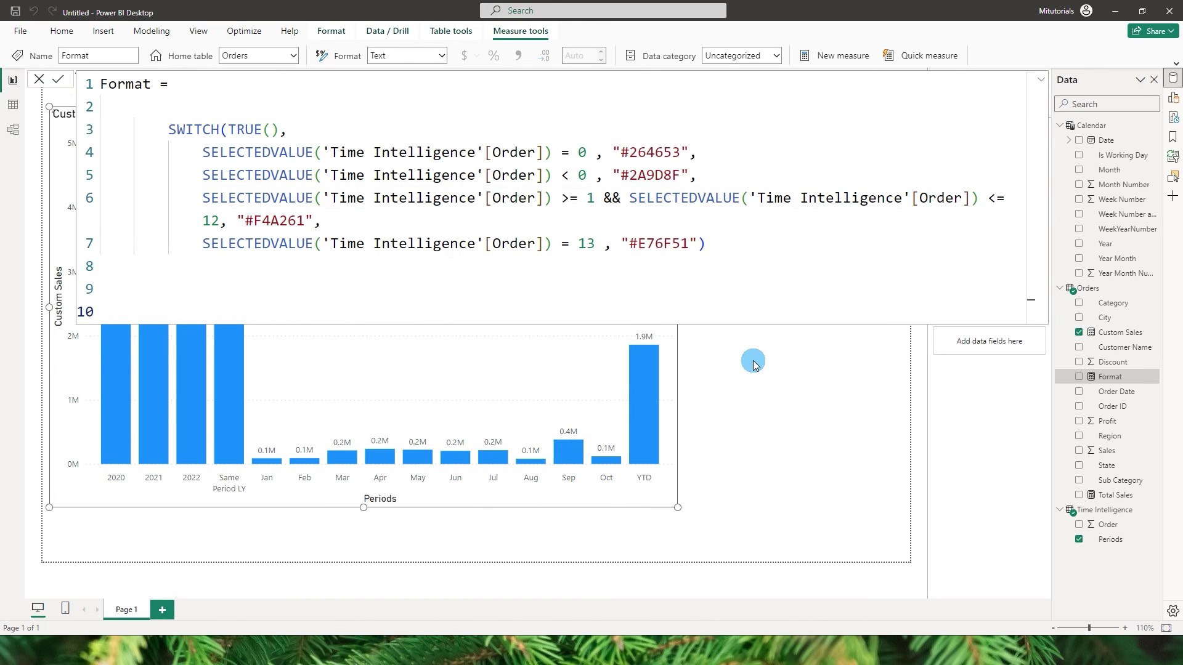
left_click(427, 142)
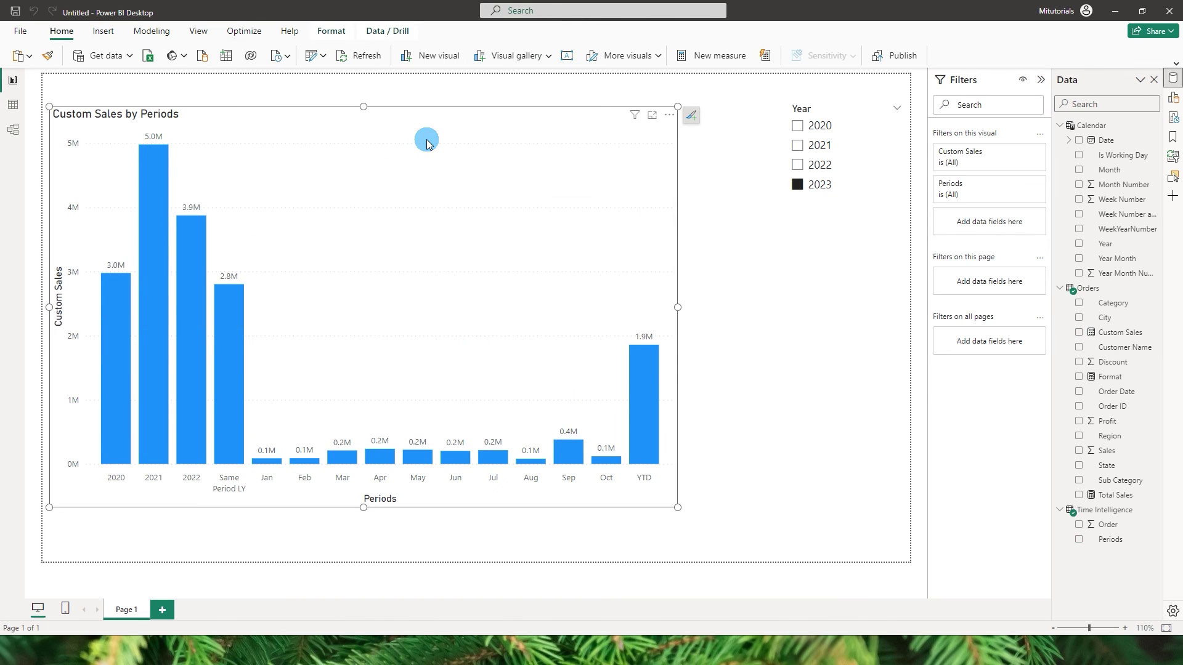
- Open the conditional colour settings for the chart's columns in the Format pane
left_click(1174, 98)
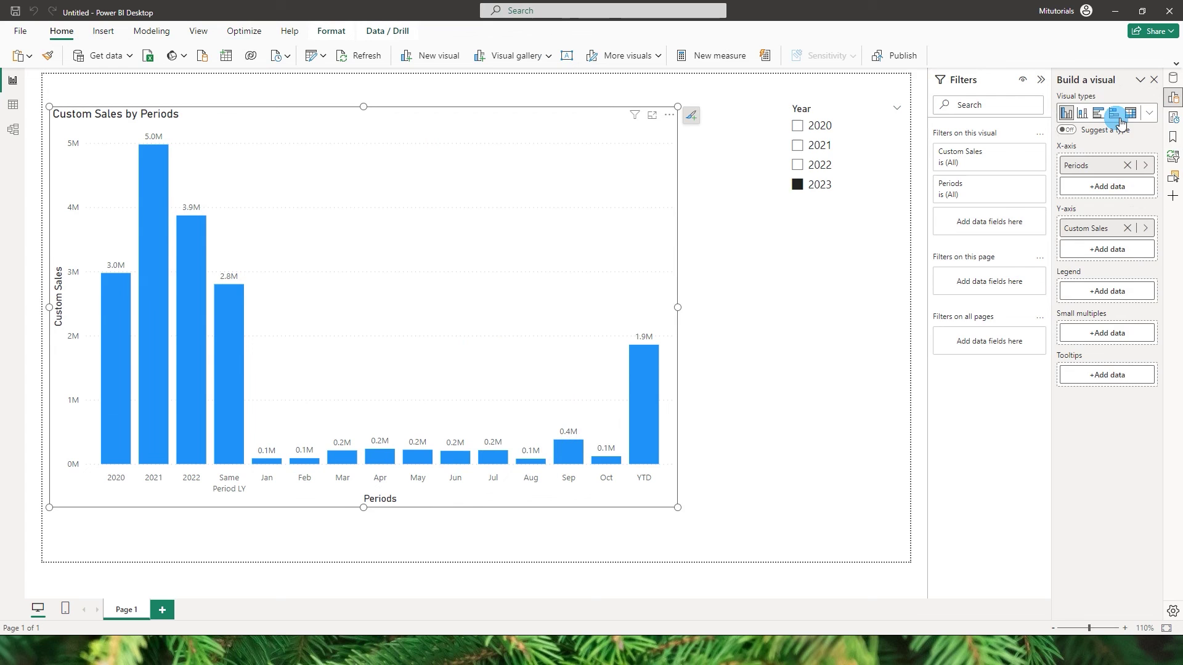
left_click(1174, 117)
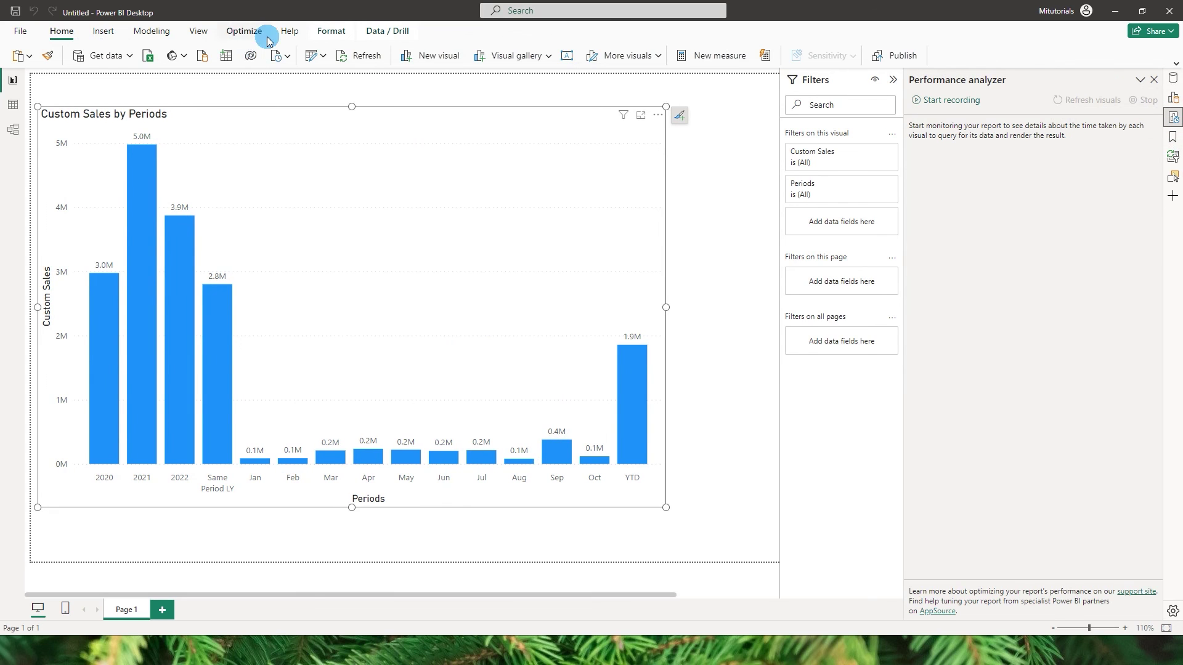
left_click(198, 31)
left_click(694, 62)
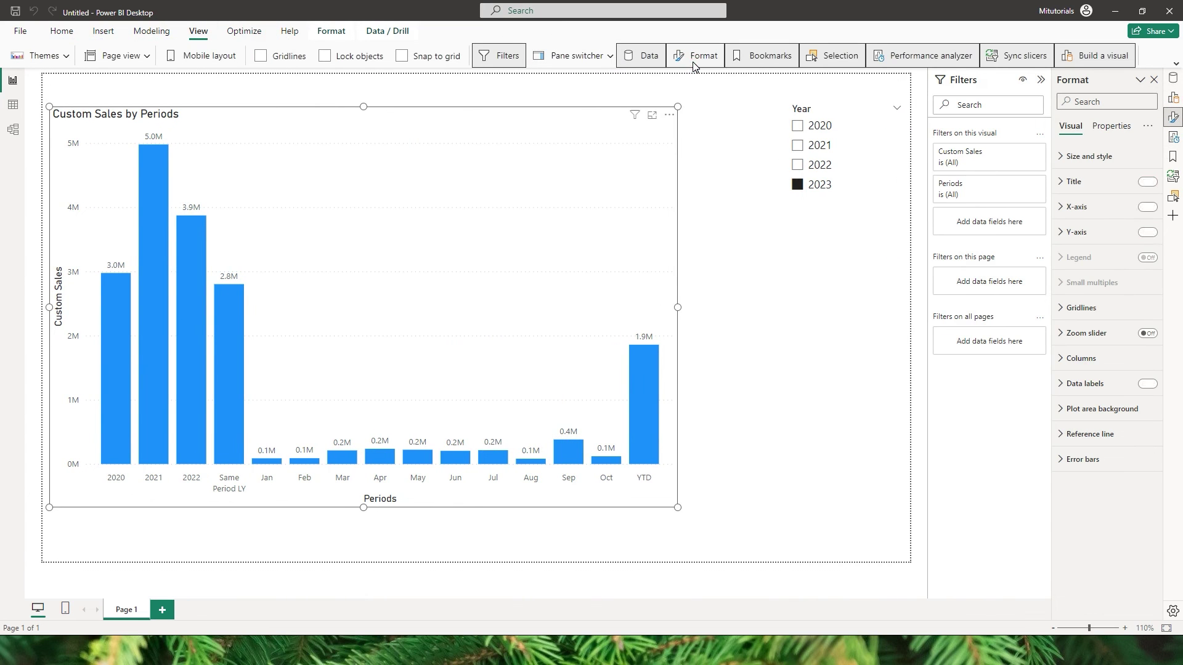
left_click(1075, 359)
left_click(1105, 420)
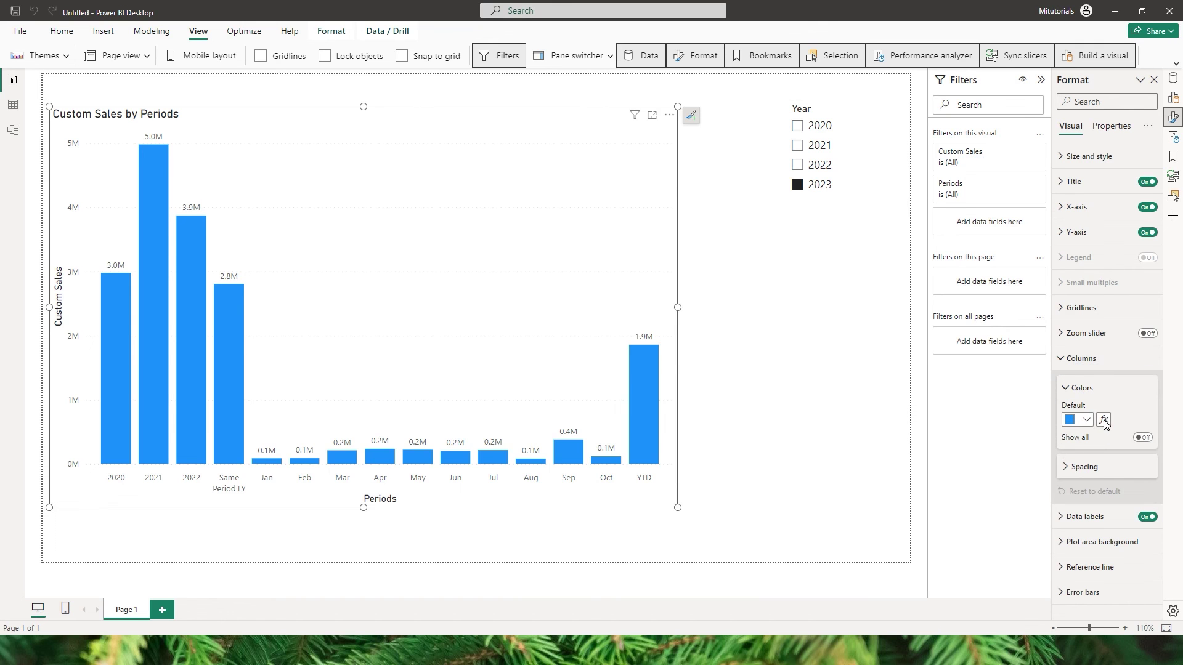
- Colour the columns by Field value using the Orders > Format measure
left_click(374, 185)
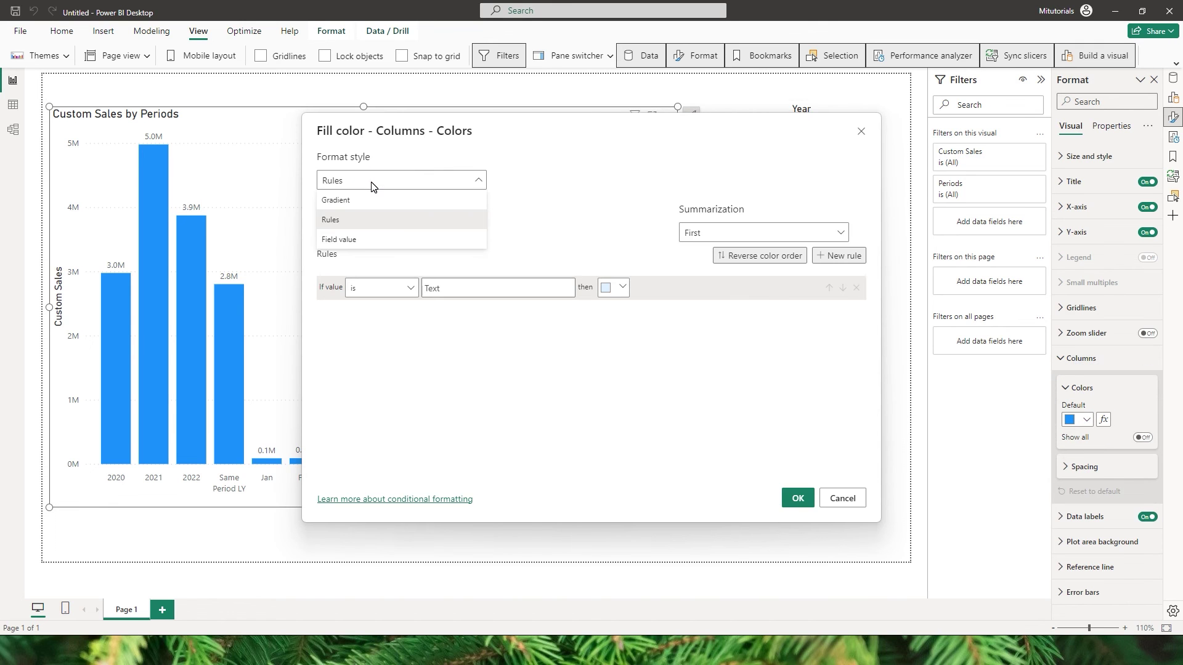
left_click(356, 239)
left_click(357, 234)
left_click(327, 292)
left_click(327, 294)
left_click(330, 298)
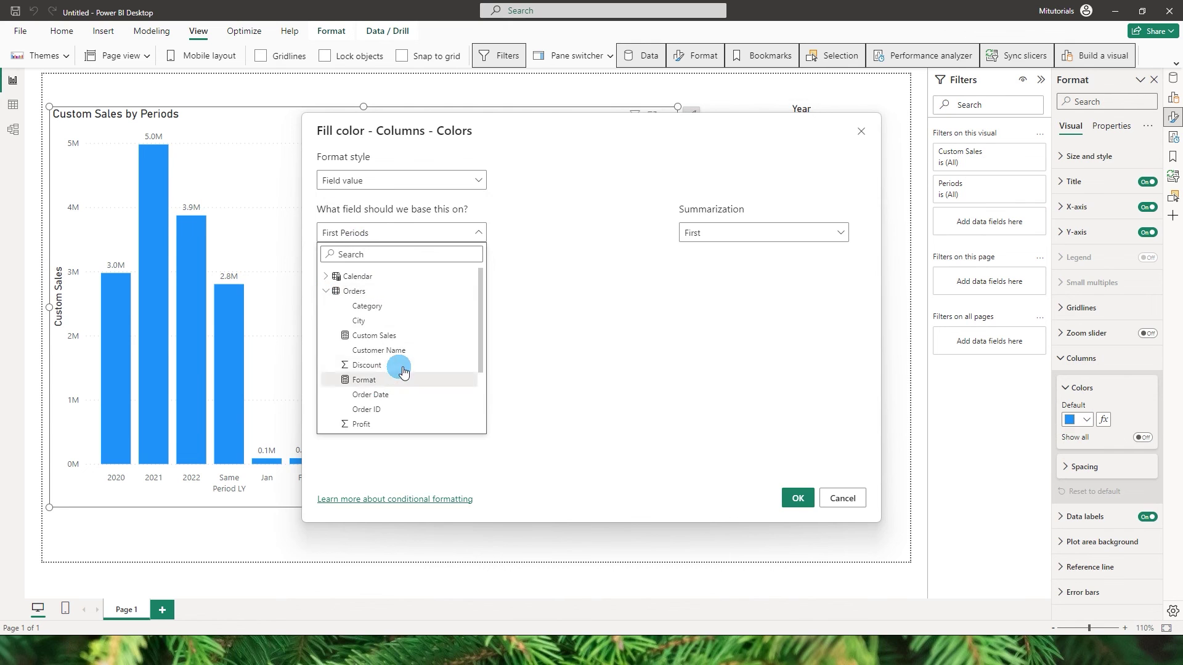
left_click(385, 380)
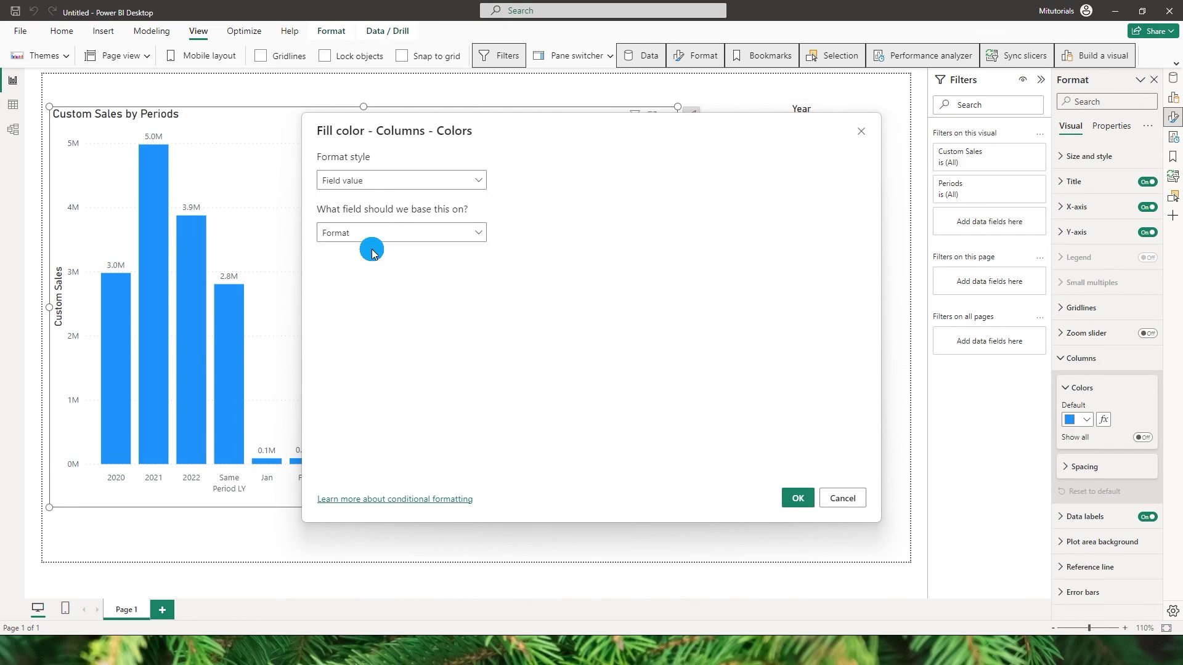
left_click(798, 498)
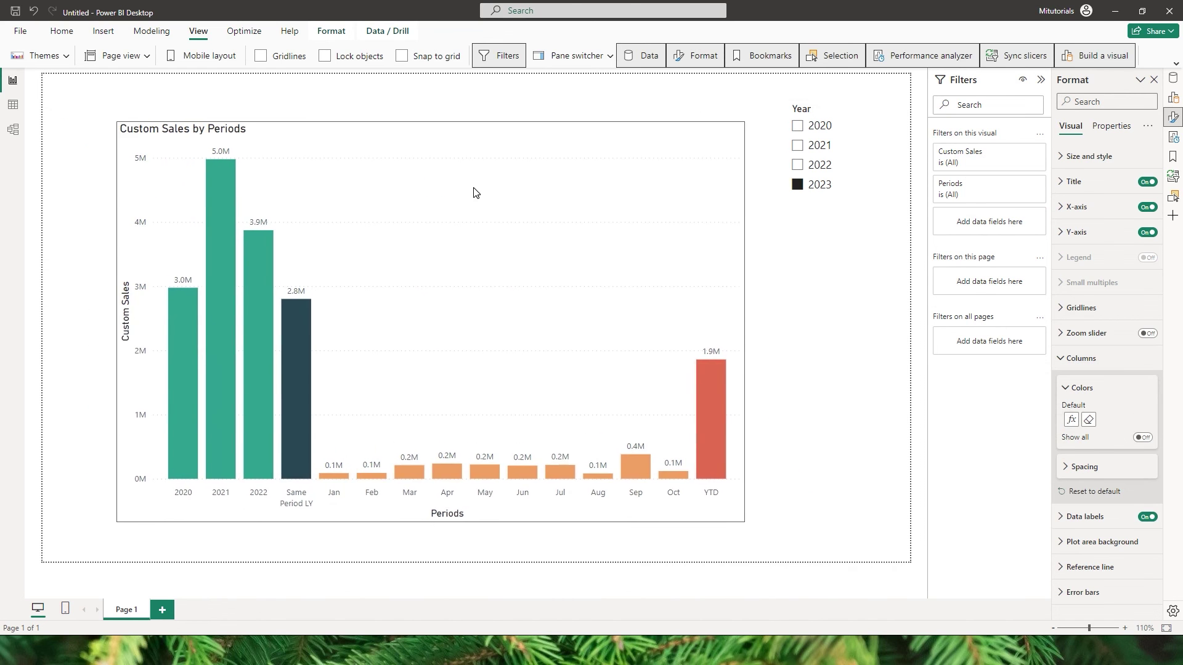
- Move the chart to the top-left, enlarge it, and check values (Same Period LY 2,801,790, YTD 1,858,782)
left_click_drag(476, 193, 410, 166)
left_click_drag(683, 493, 752, 540)
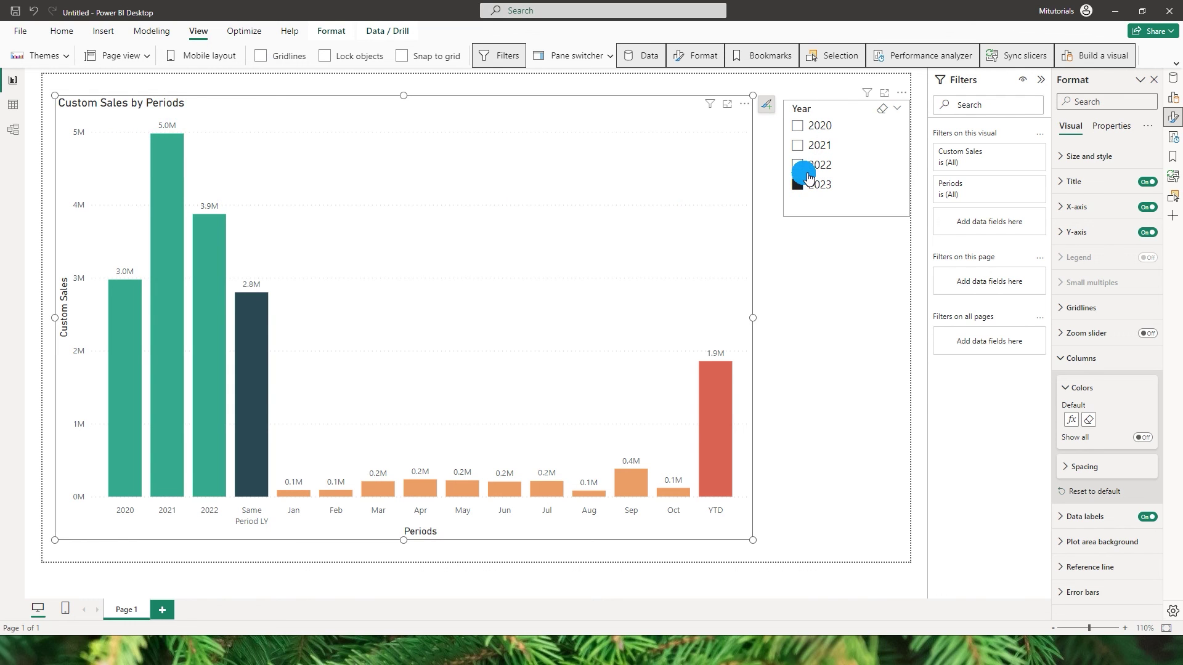
left_click(659, 360)
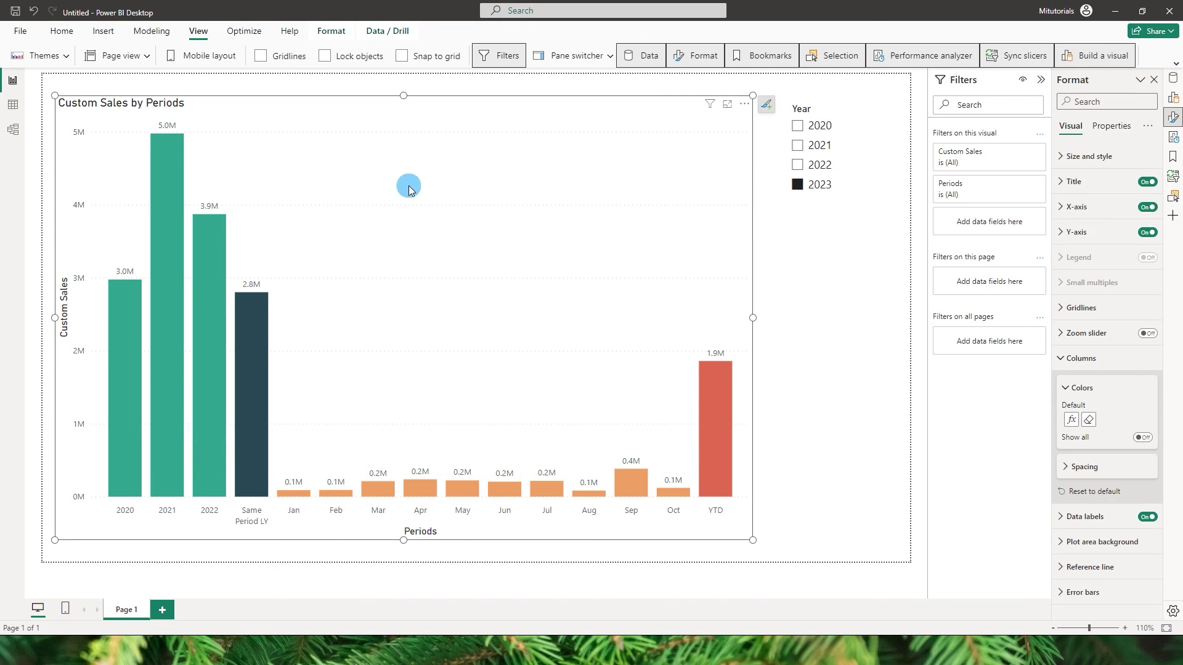
mouse_move(248, 489)
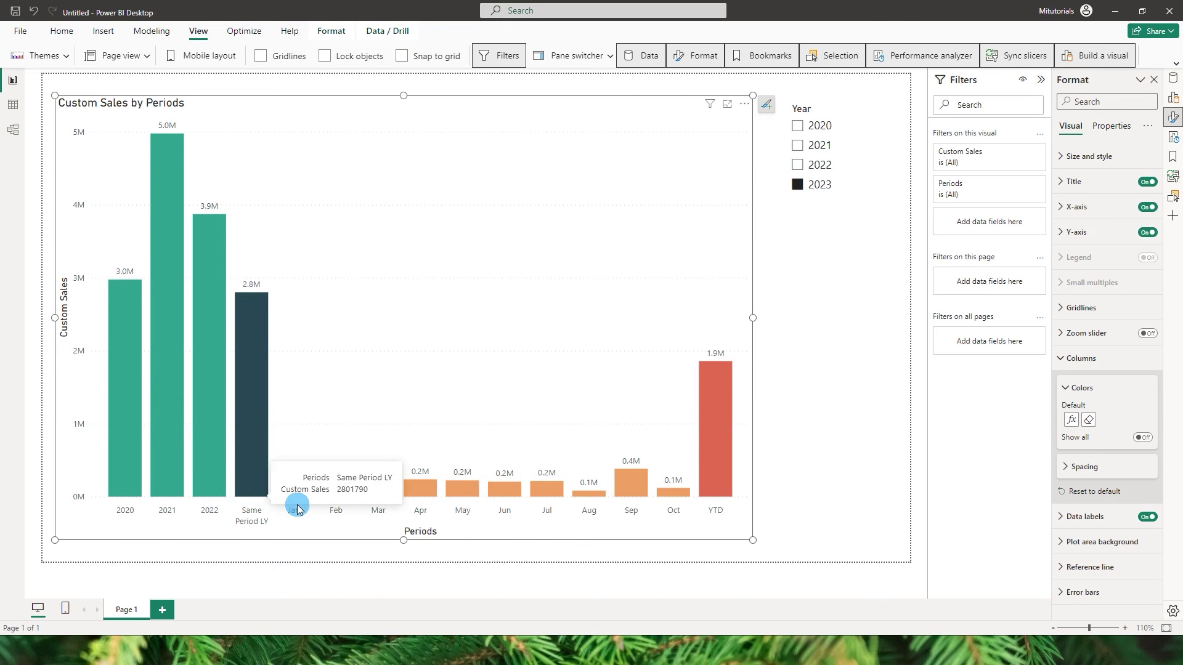
mouse_move(710, 468)
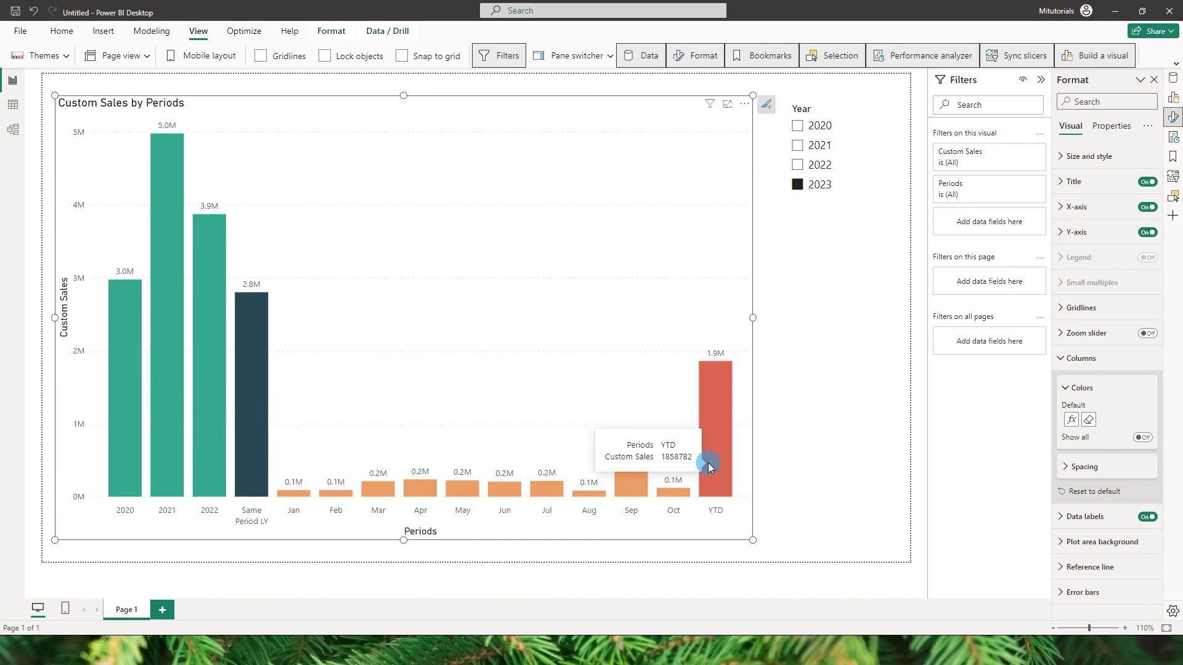